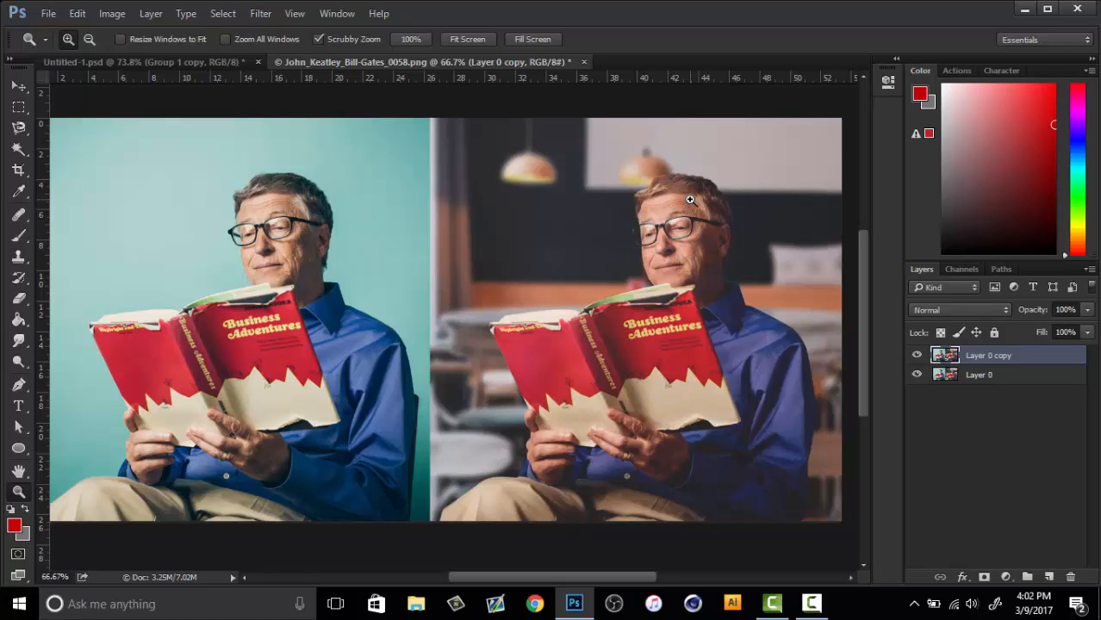
Examine the man cut-out on the teal background up close, including the edge beside the café composite
click(250, 204)
click(346, 251)
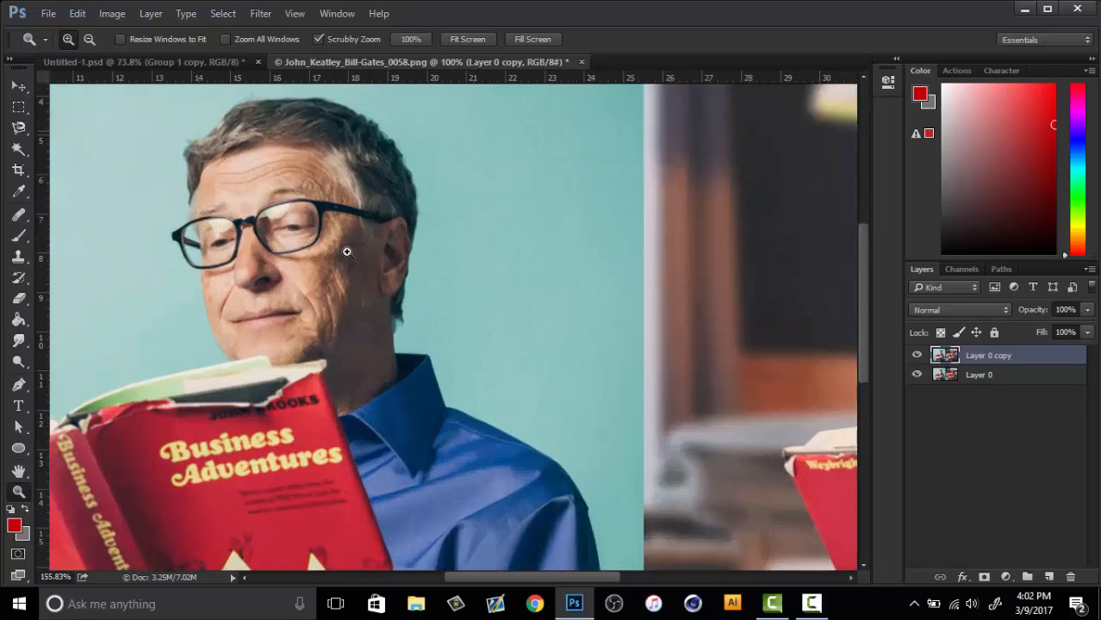
click(347, 252)
right_click(367, 252)
click(387, 263)
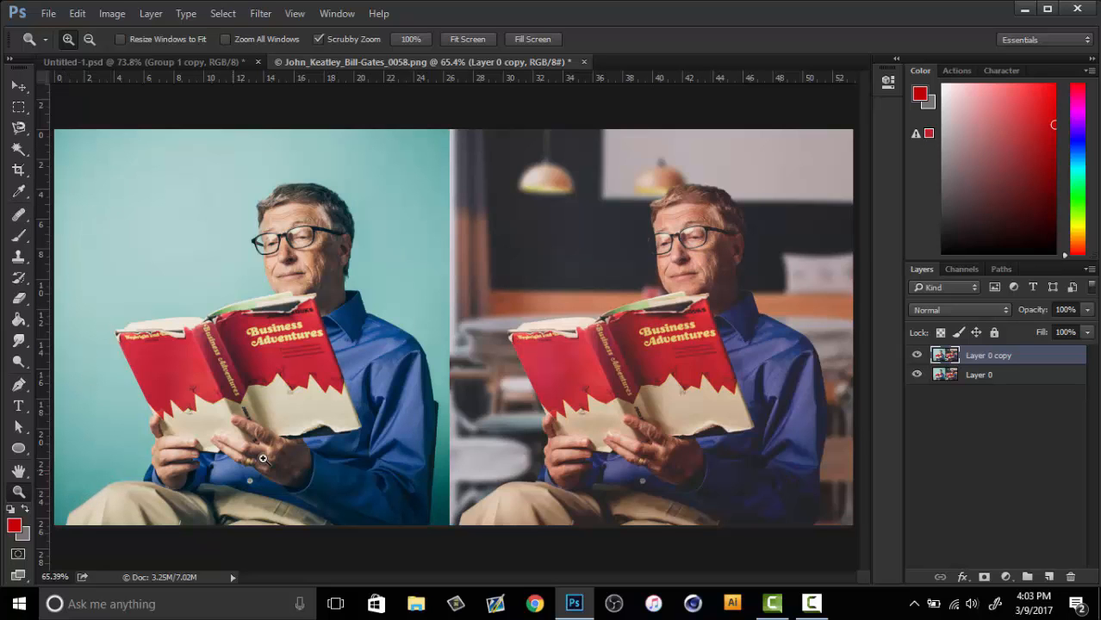
drag(377, 321, 464, 302)
right_click(464, 302)
click(518, 316)
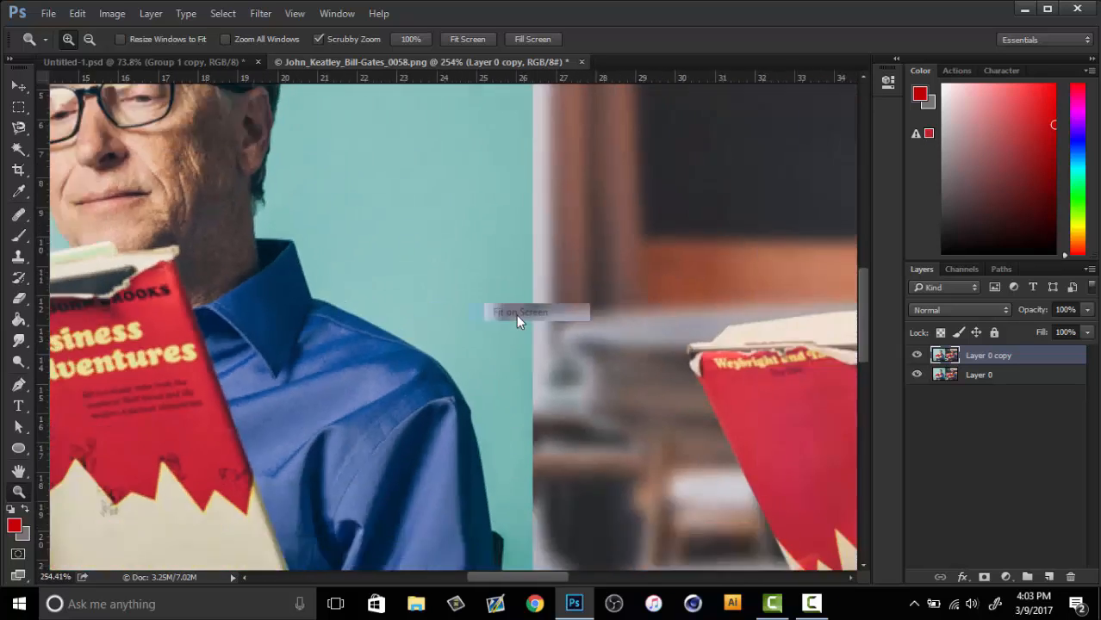
Examine how the man, the book and the blurred café background blend in the composited version
drag(764, 326, 801, 315)
scroll(804, 310, up, 2)
scroll(803, 310, up, 1)
drag(652, 200, 686, 196)
drag(602, 233, 584, 320)
drag(529, 267, 495, 346)
drag(652, 402, 666, 398)
drag(591, 467, 628, 444)
mouse_move(281, 172)
mouse_down()
mouse_move(376, 171)
mouse_move(284, 178)
mouse_up()
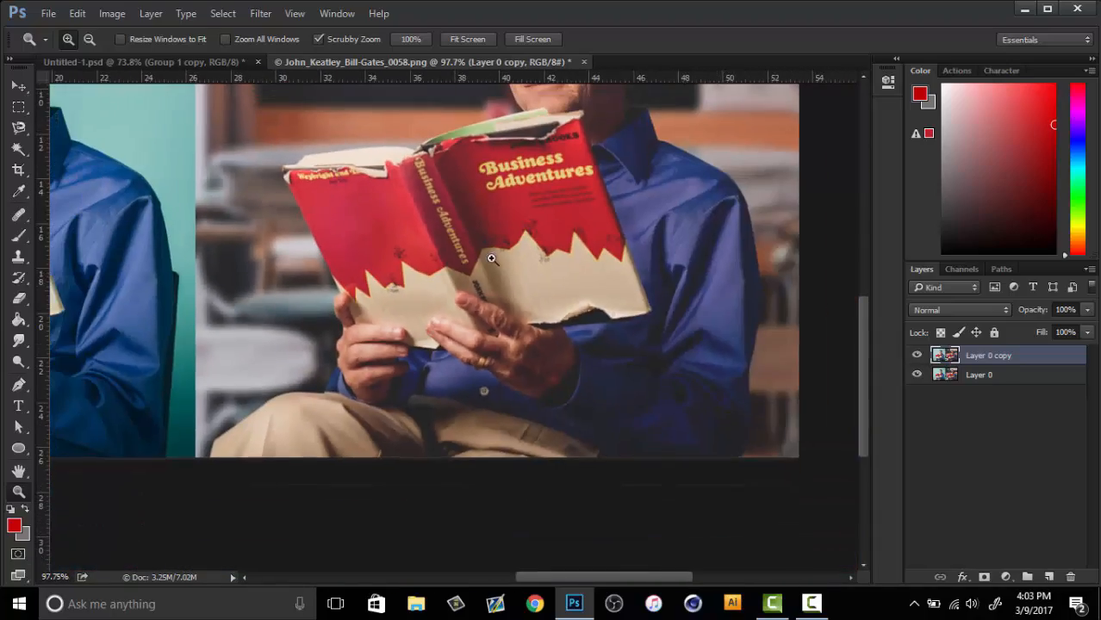
right_click(520, 261)
click(582, 272)
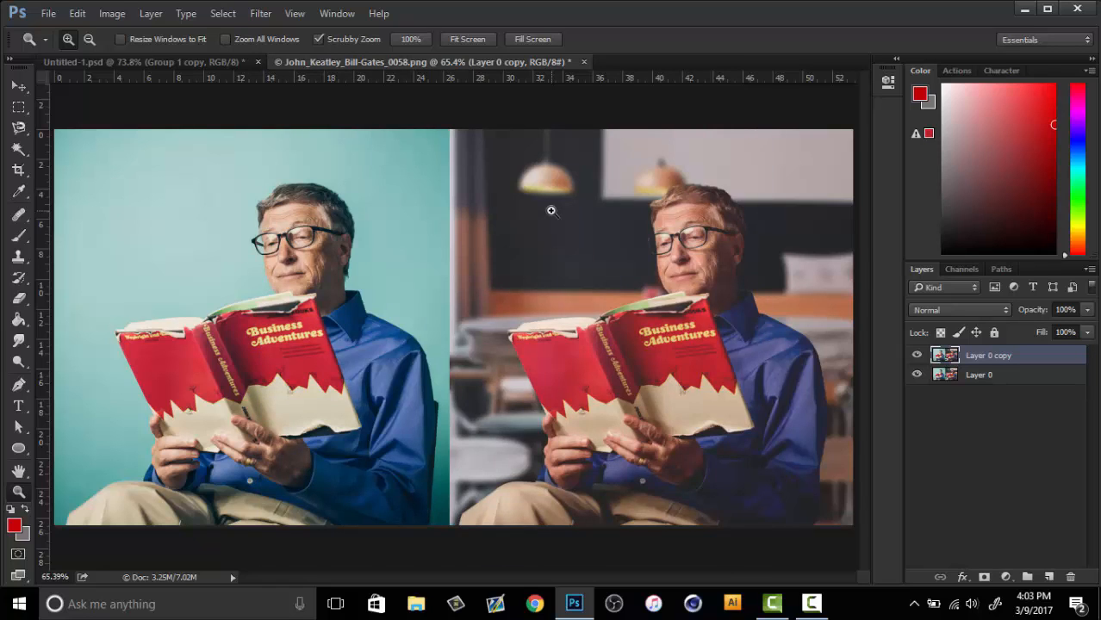
Show Layer 3 in Untitled-1.psd and examine its black ball, red rectangle and blurred black circle in turn
click(207, 63)
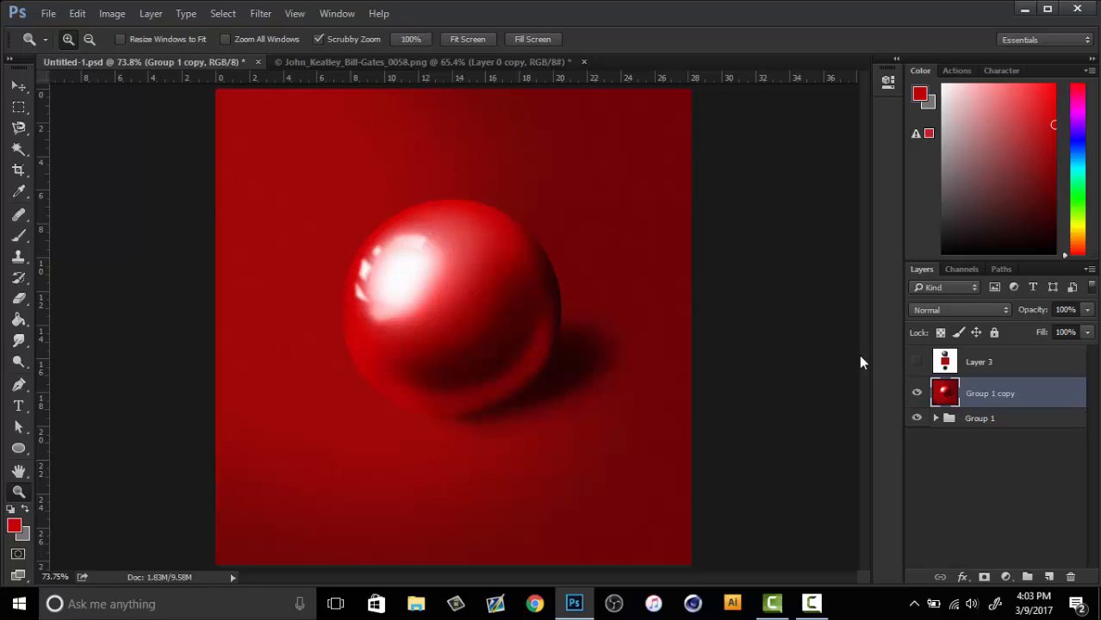
click(916, 362)
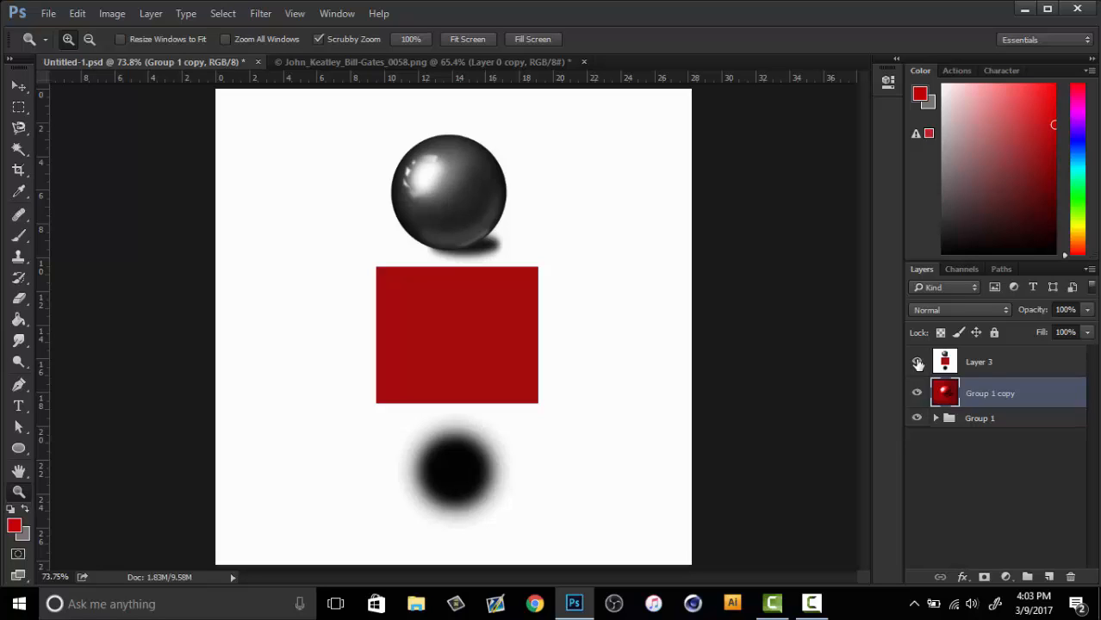
click(990, 363)
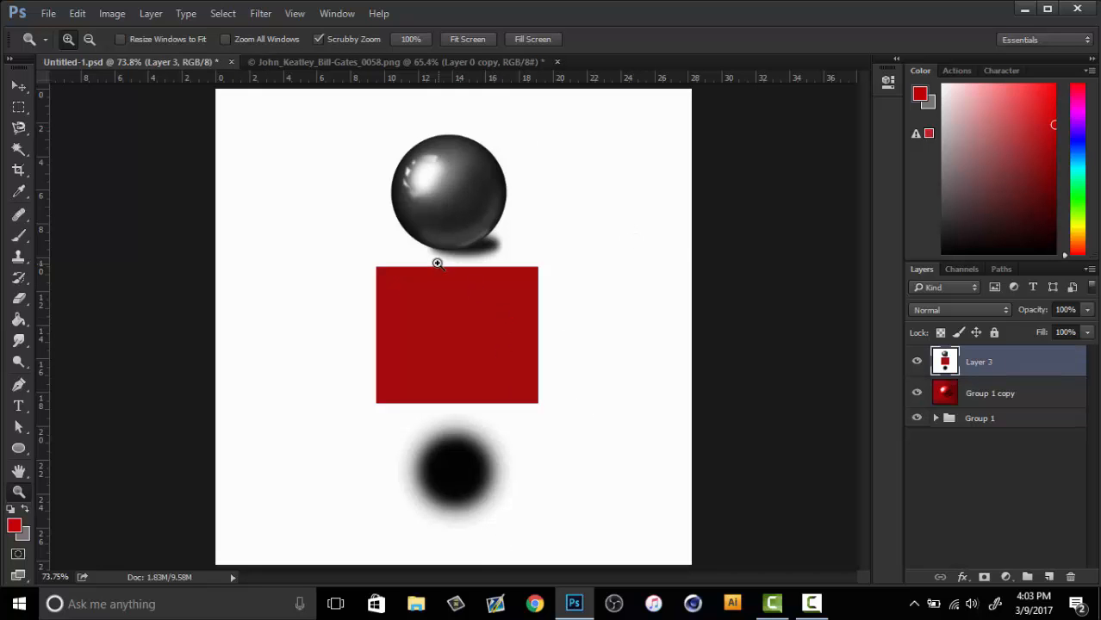
drag(441, 168, 507, 175)
right_click(506, 175)
click(525, 185)
drag(467, 339, 521, 327)
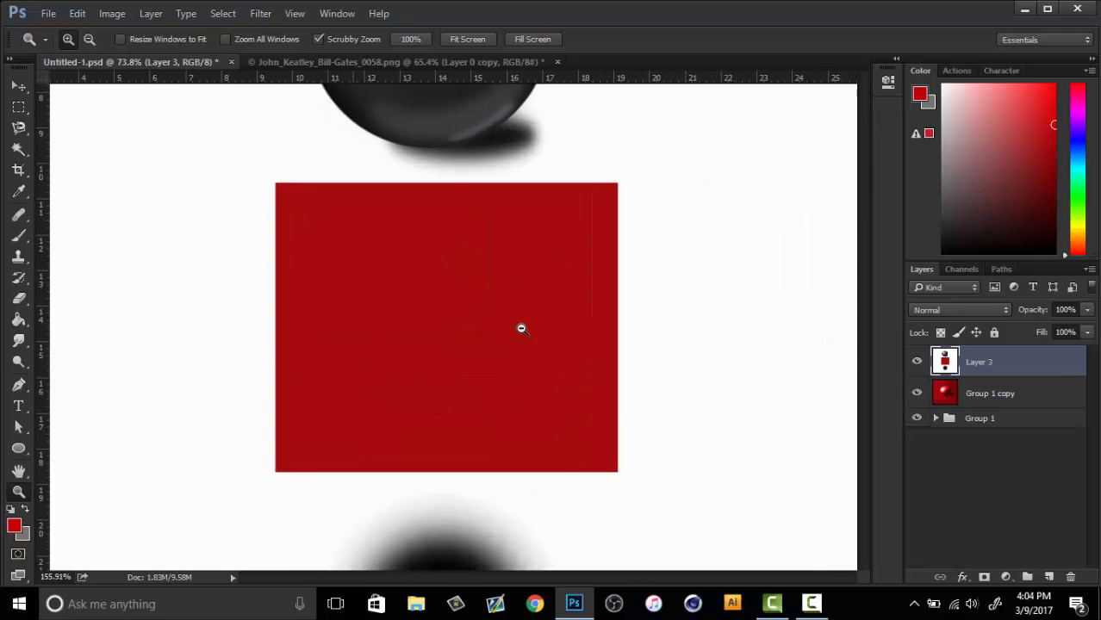
right_click(480, 292)
click(504, 302)
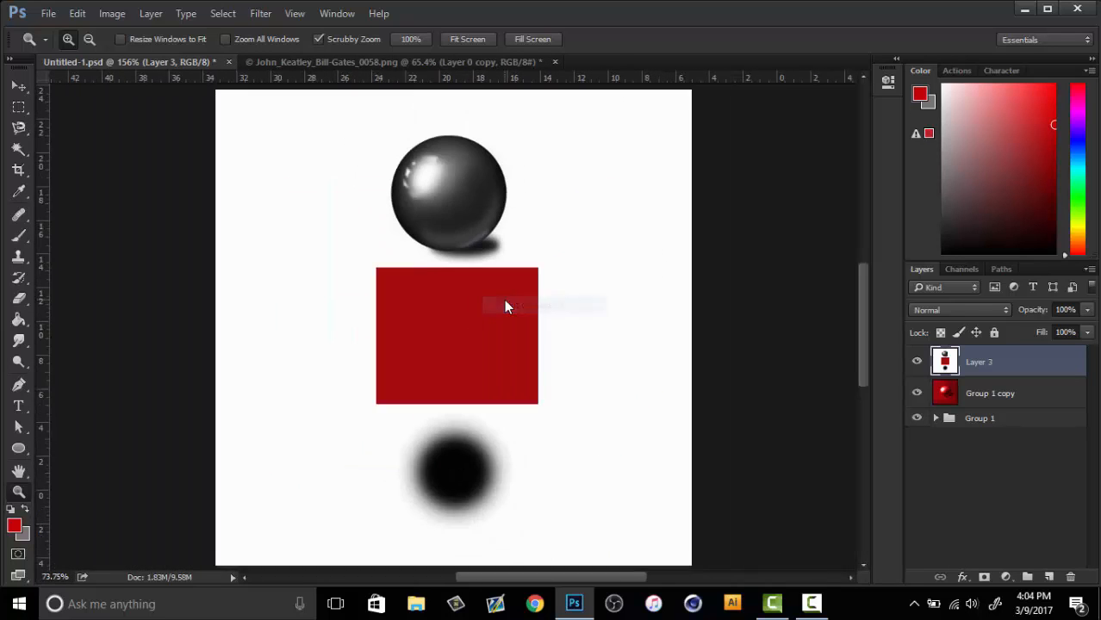
drag(459, 514, 504, 485)
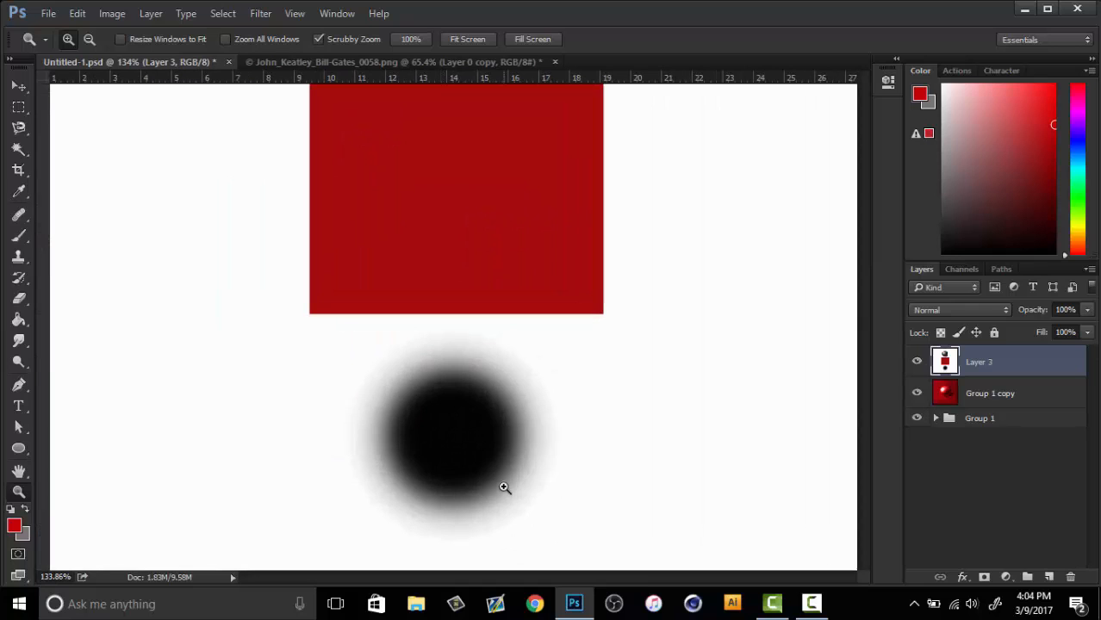
right_click(481, 417)
click(499, 423)
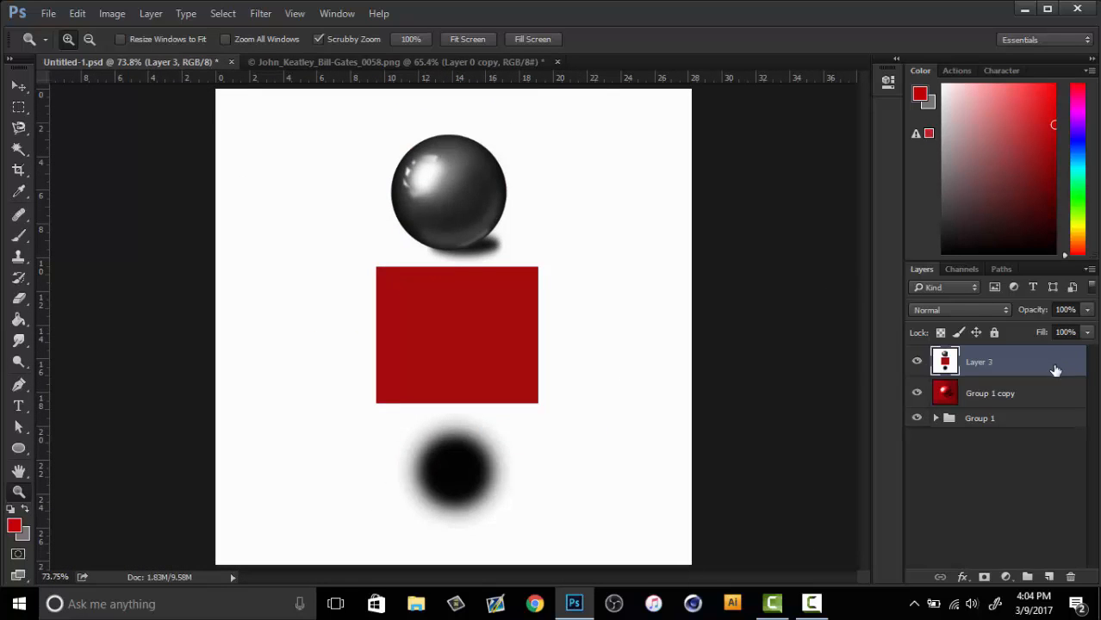
Delete Layer 3 and view the finished red ball composite fitted to the window
key(Delete)
drag(554, 243, 497, 396)
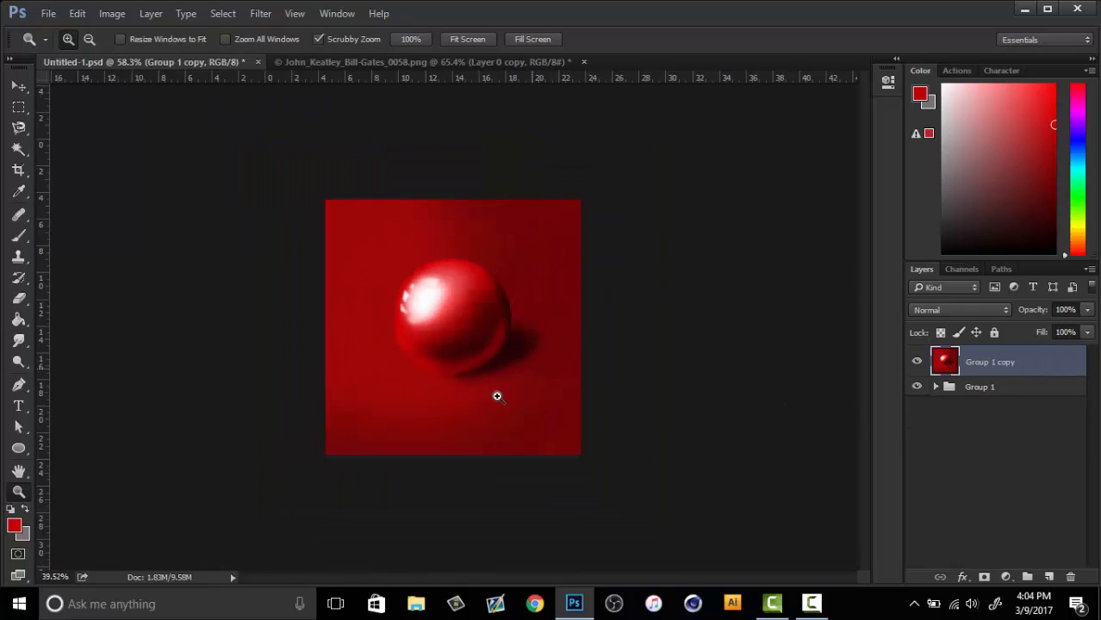
right_click(510, 379)
click(538, 389)
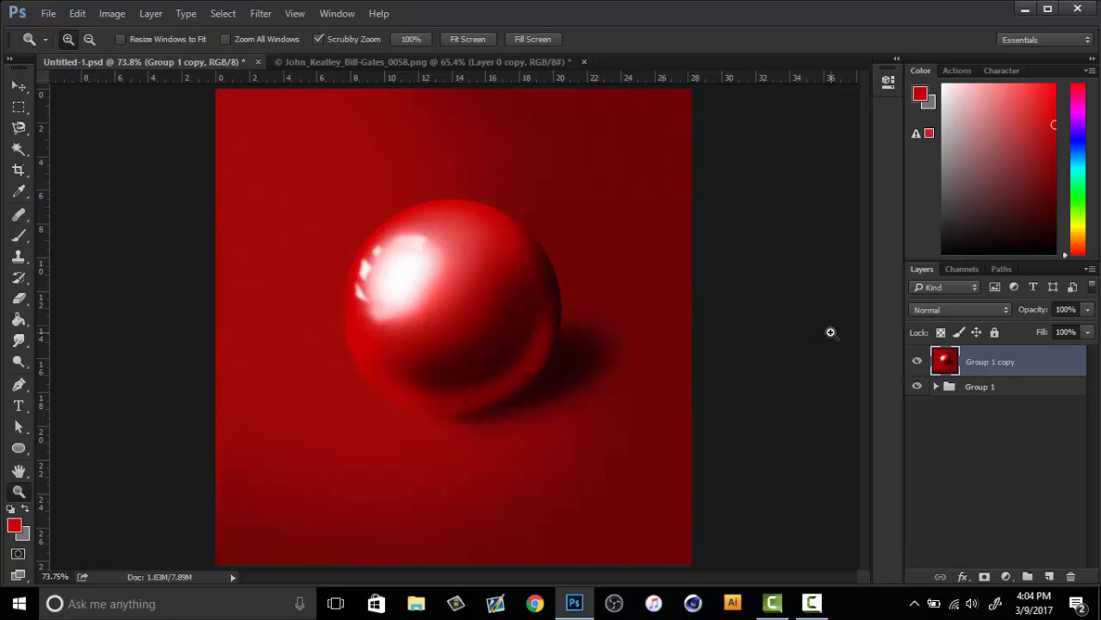
Delete the Group 1 copy layer and remove every layer inside Group 1 except the red Layer 0
key(ctrl+z)
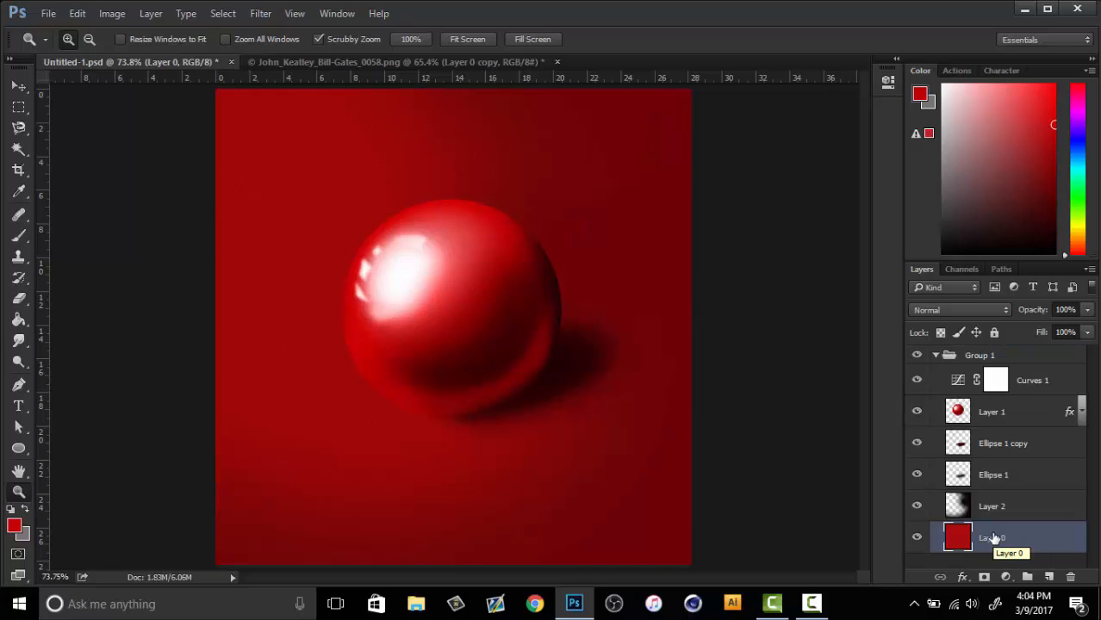
right_click(1020, 412)
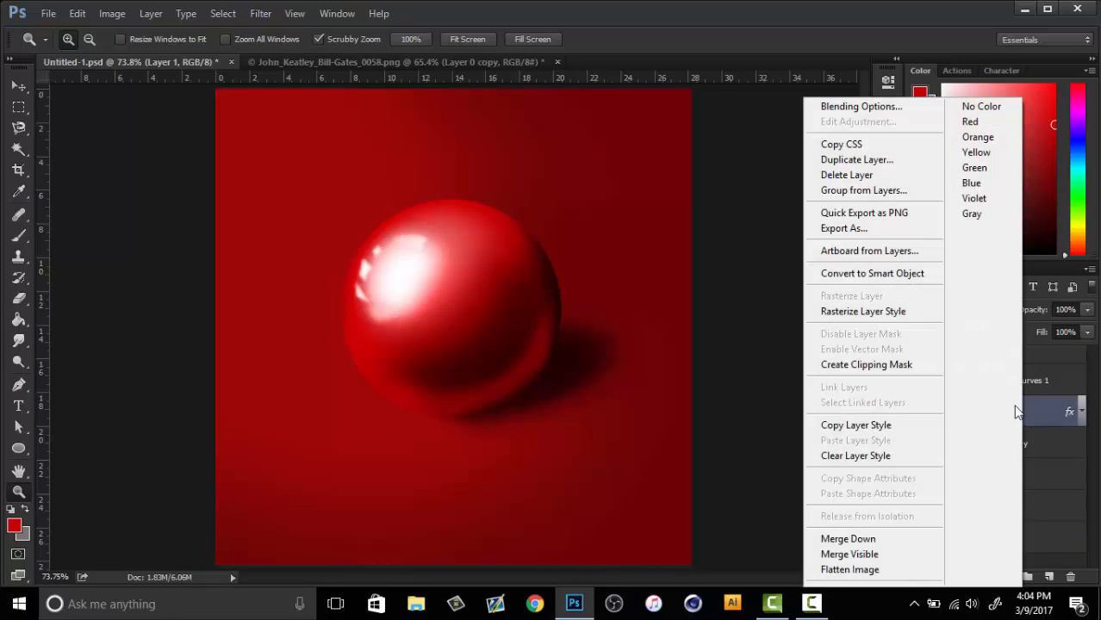
click(865, 426)
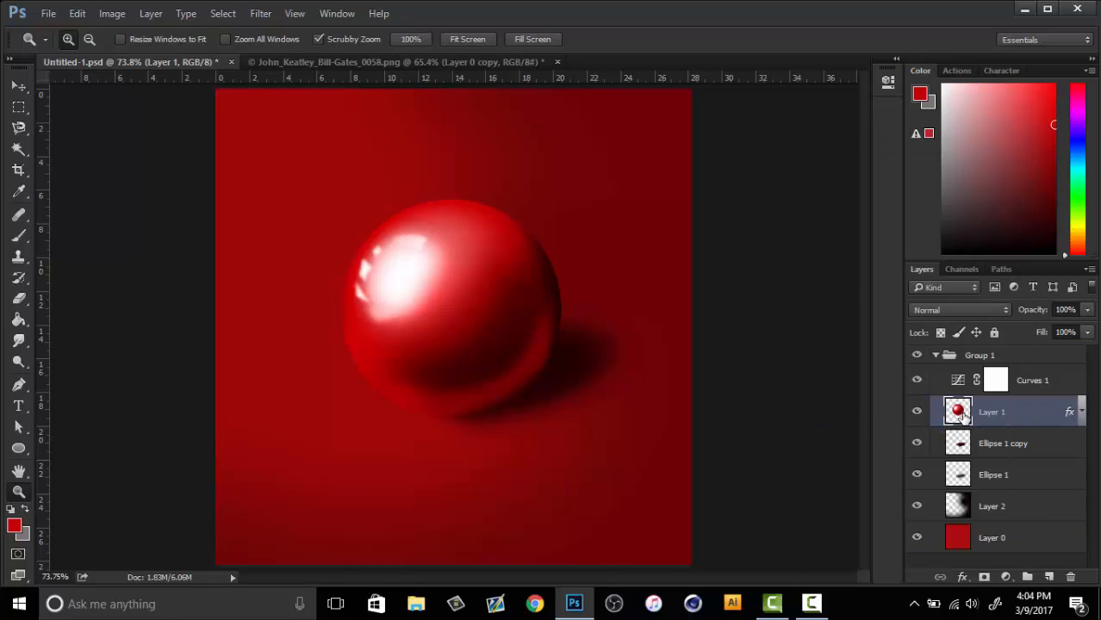
click(994, 356)
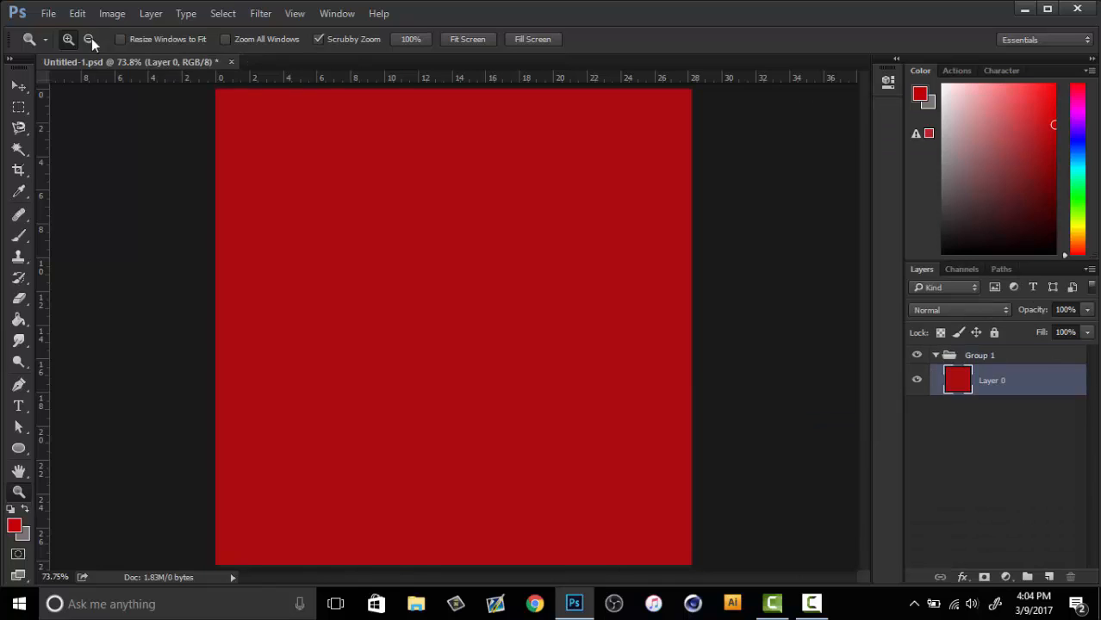
Open the ball image ball-156742_1280.png as a separate document
click(48, 13)
click(60, 46)
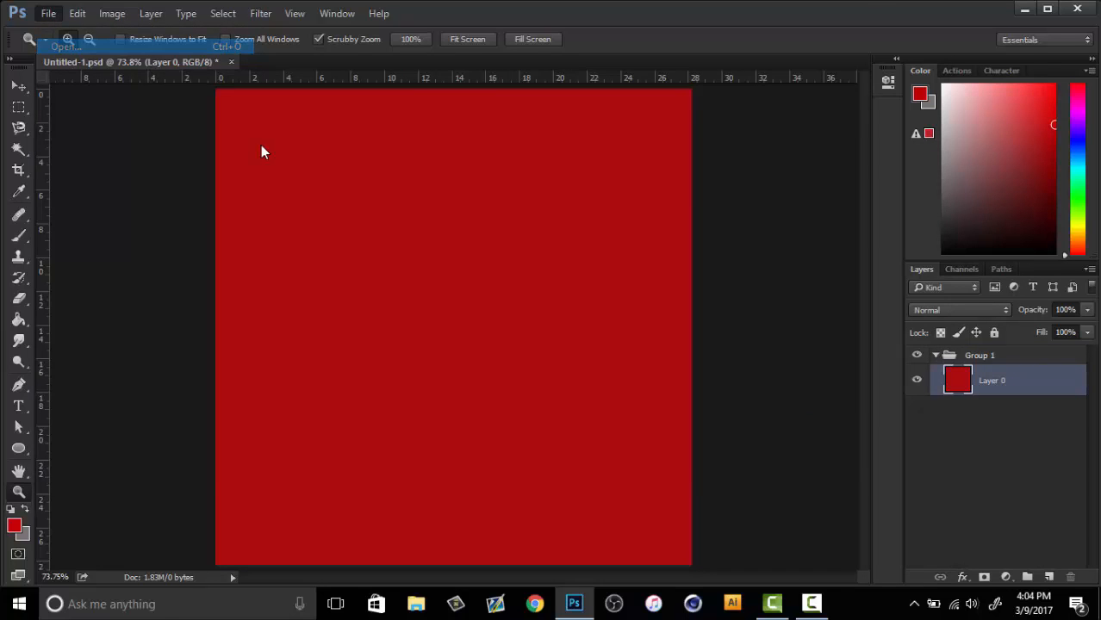
click(198, 37)
double_click(444, 138)
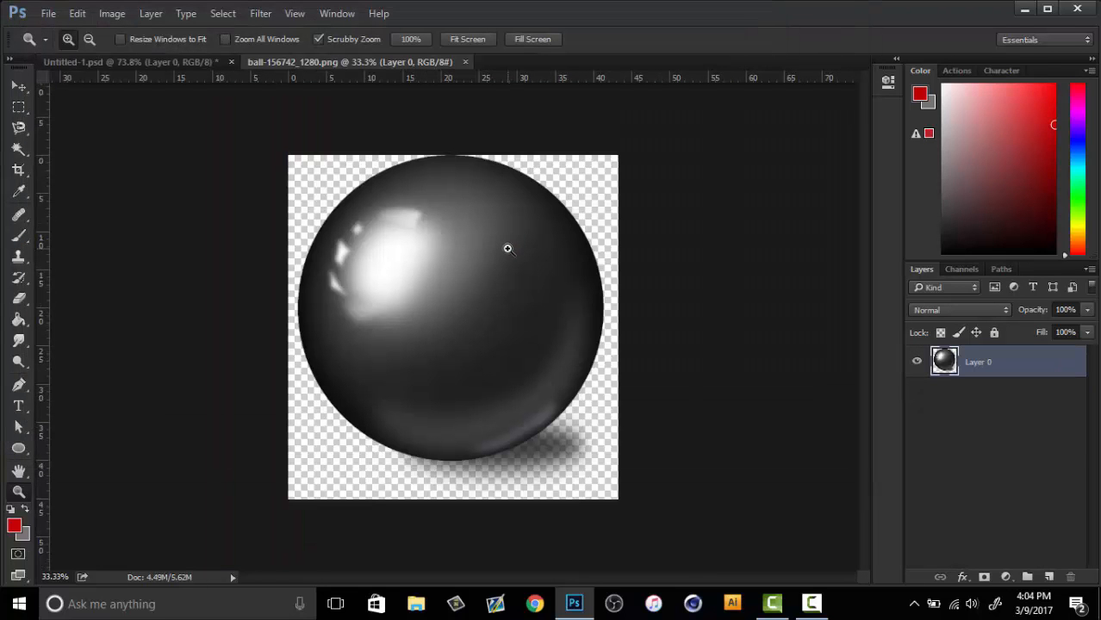
Scale the black ball down and place it on the red background of Untitled-1.psd
key(ctrl+t)
drag(617, 157, 467, 322)
key(Return)
key(v)
drag(467, 380, 597, 285)
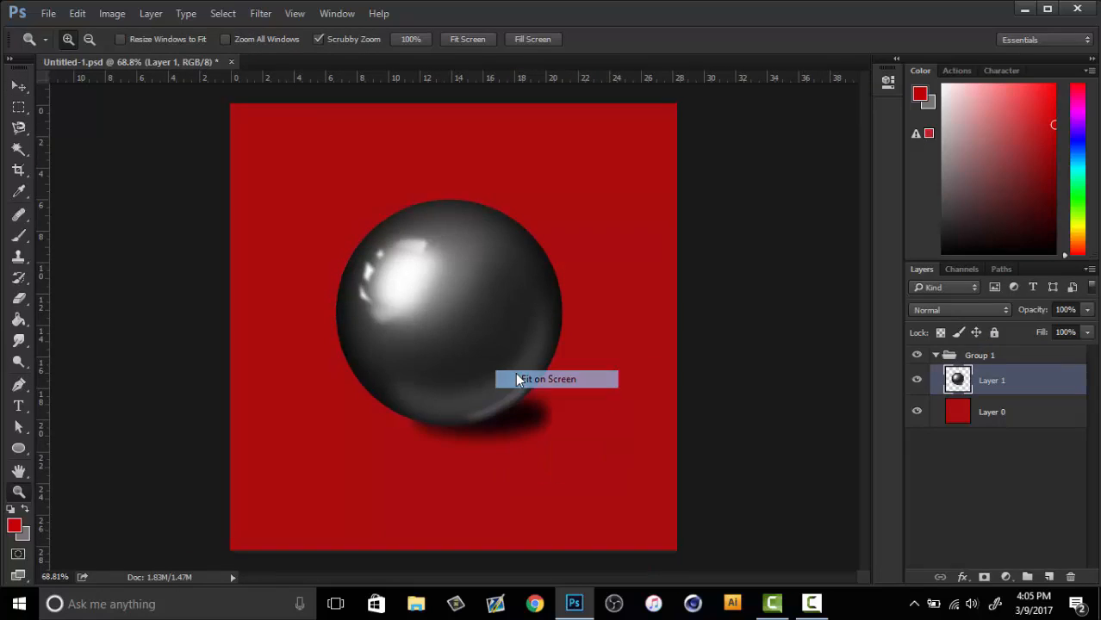
click(548, 379)
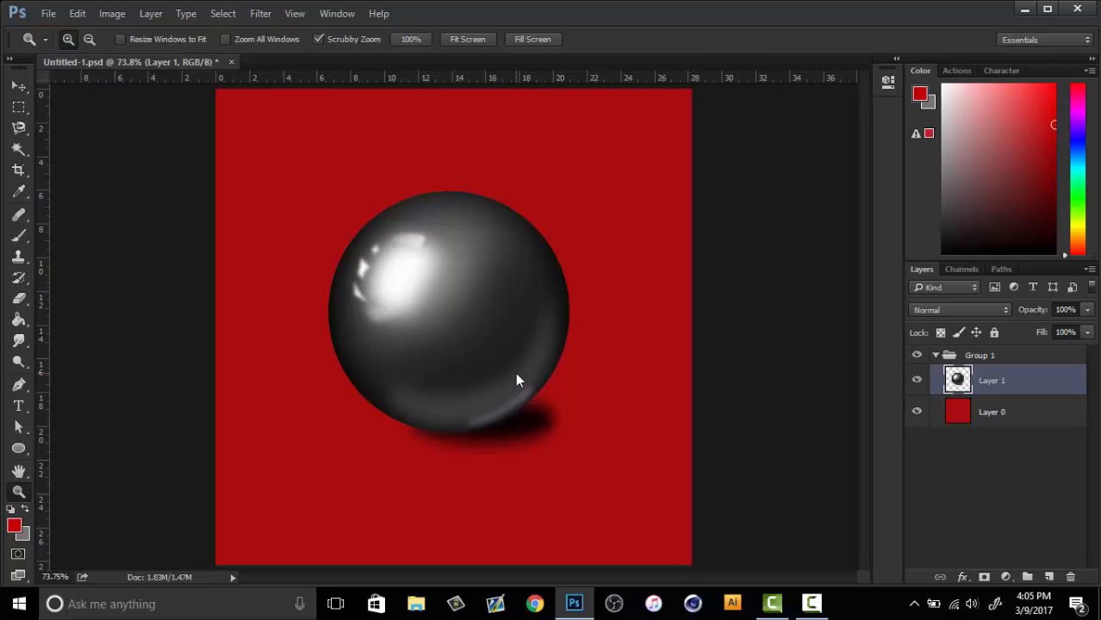
Draw a red circle about 398 px in diameter partly over the ball and rasterize its layer
drag(508, 442, 617, 410)
right_click(565, 344)
click(589, 356)
click(18, 446)
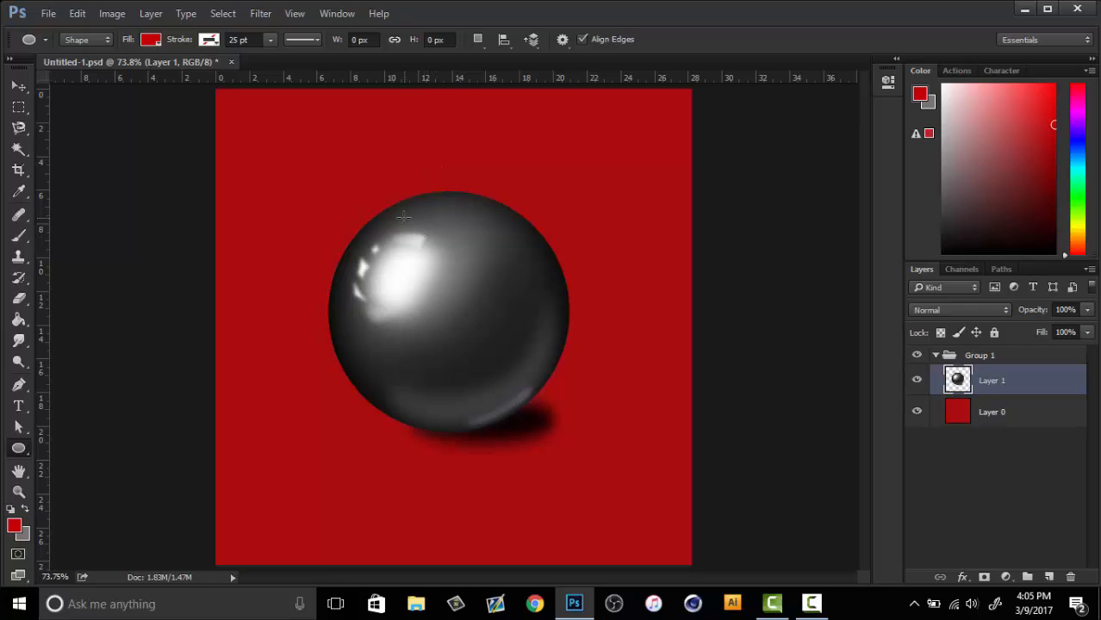
drag(404, 217, 547, 305)
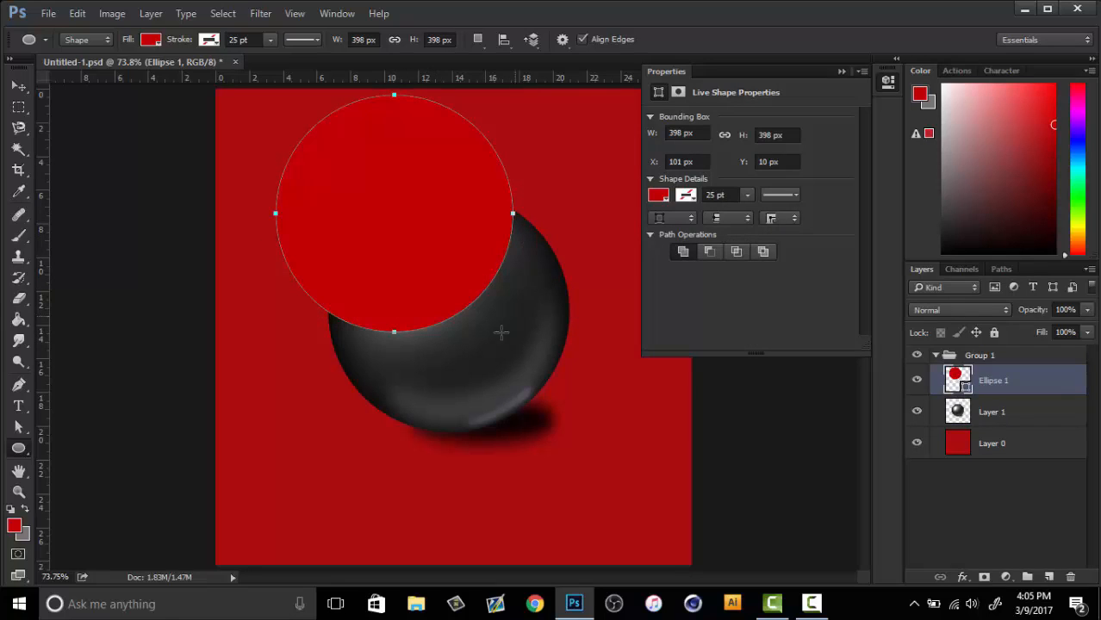
click(841, 71)
right_click(1006, 379)
click(848, 296)
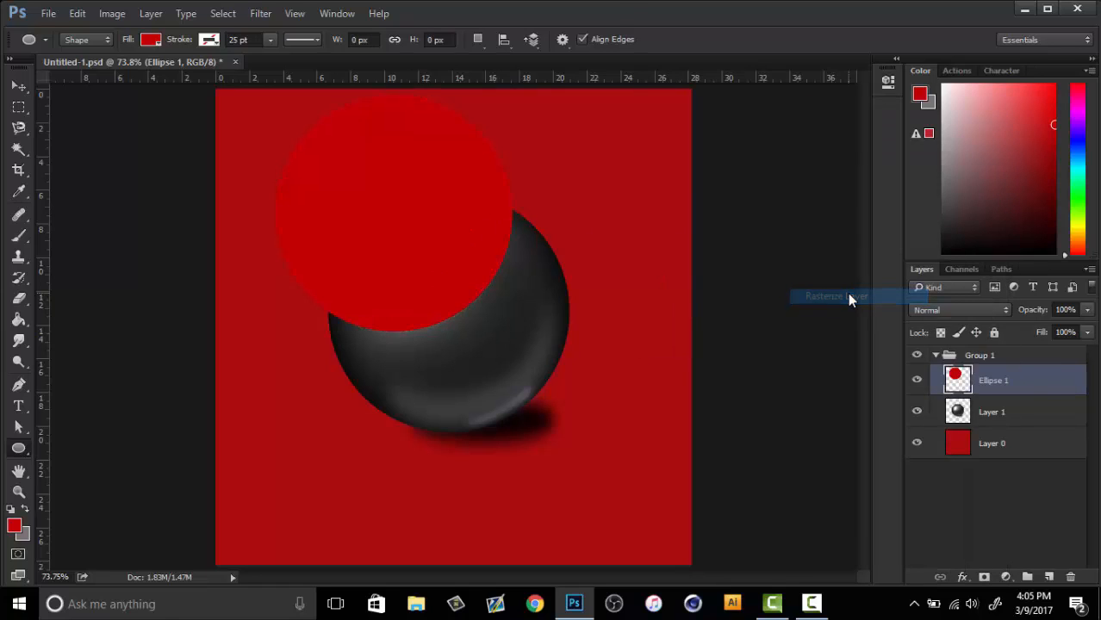
Move the red circle over the black ball and nudge it left until it covers the ball evenly
key(v)
drag(439, 320, 480, 402)
key(Left)
key(Left)
key(Left)
key(Left)
key(Left)
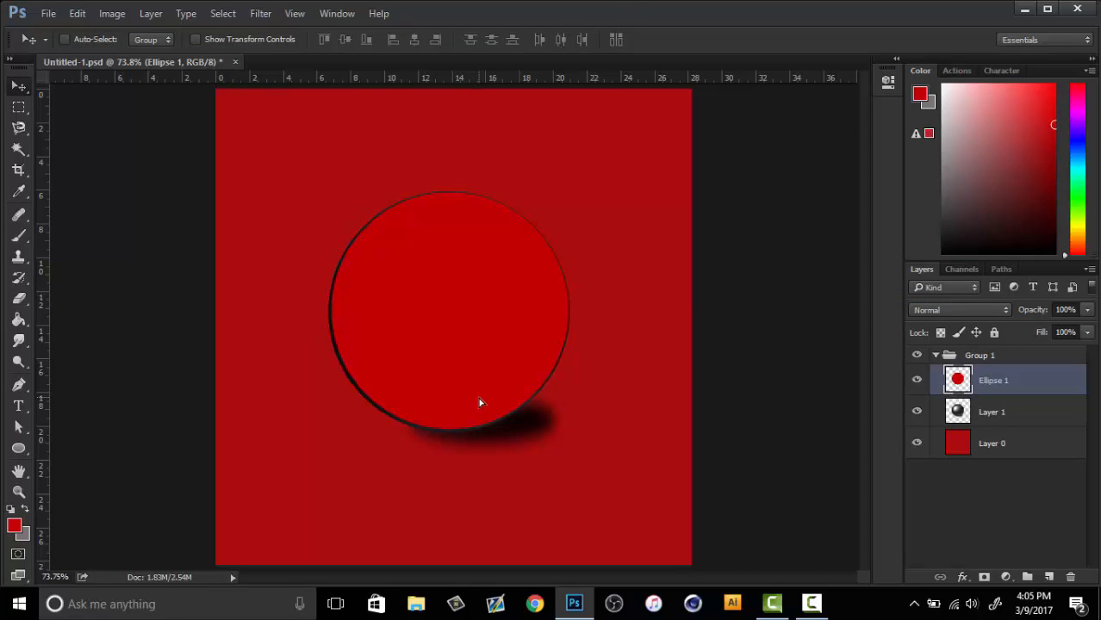
key(Left)
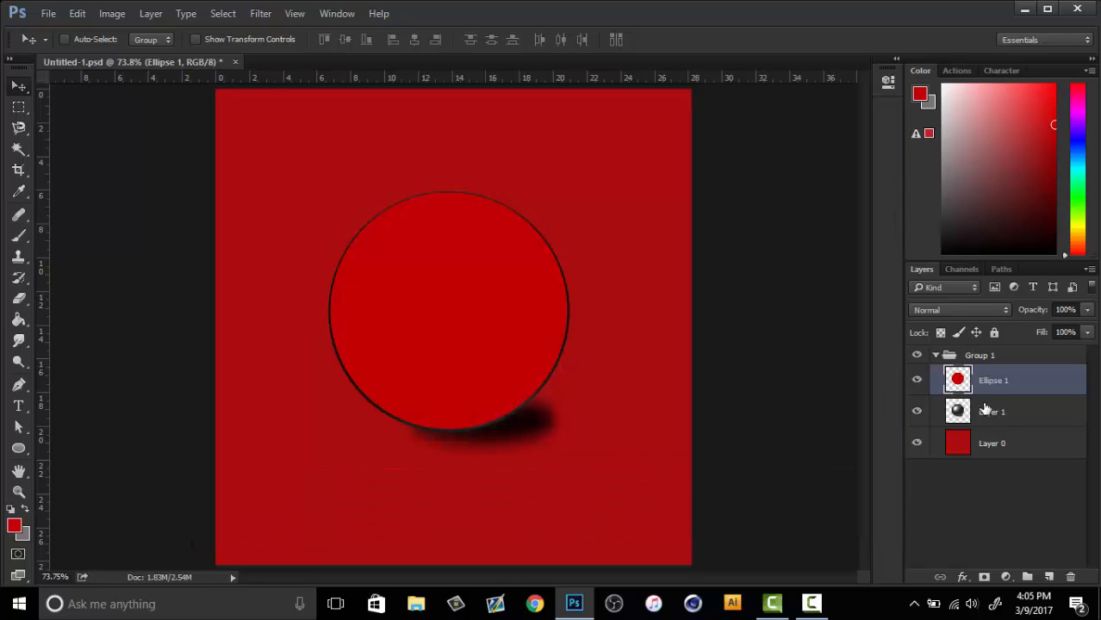
Place Layer 1 above Ellipse 1, clip it to the circle and merge it down
drag(998, 412, 1009, 379)
right_click(1009, 379)
click(892, 364)
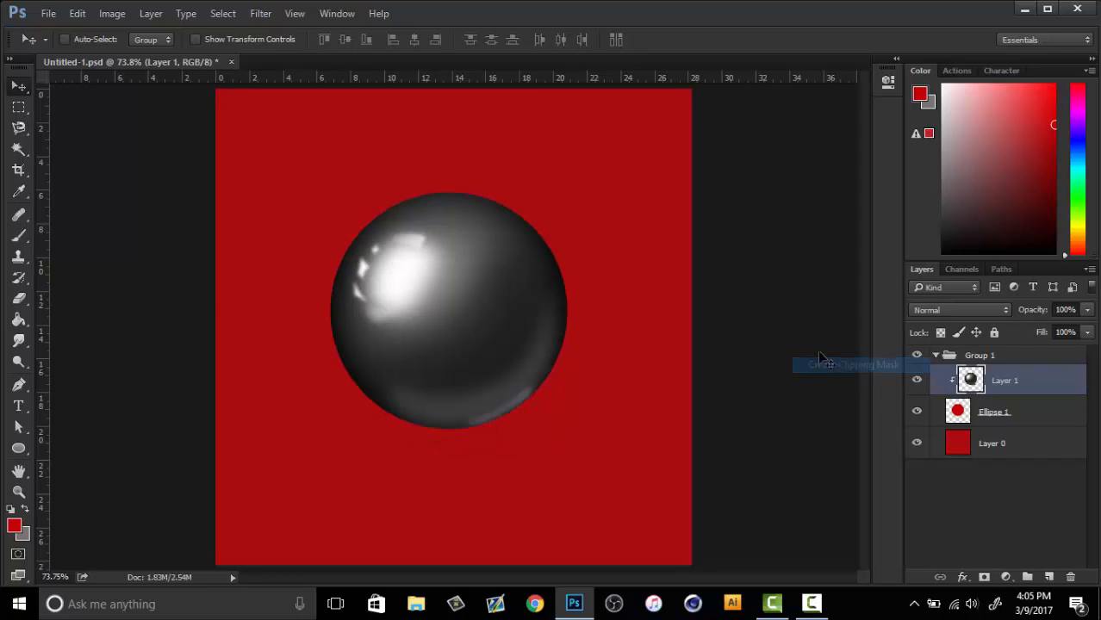
right_click(1024, 387)
click(874, 535)
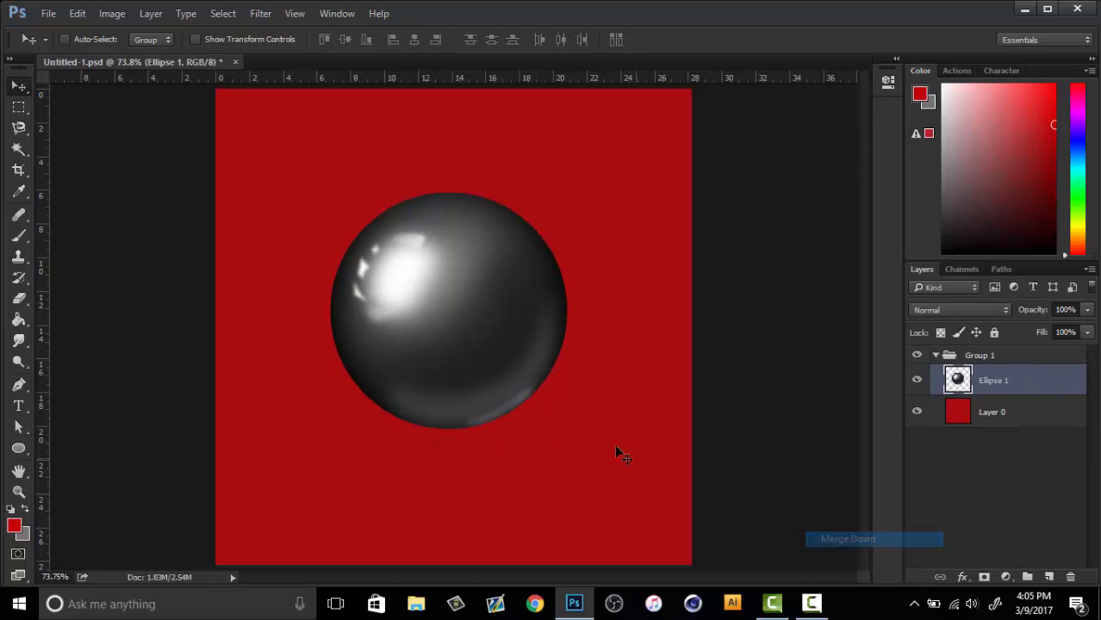
Position the merged ball at the centre of the red canvas
key(z)
drag(516, 342, 516, 357)
click(605, 437)
right_click(619, 425)
click(663, 436)
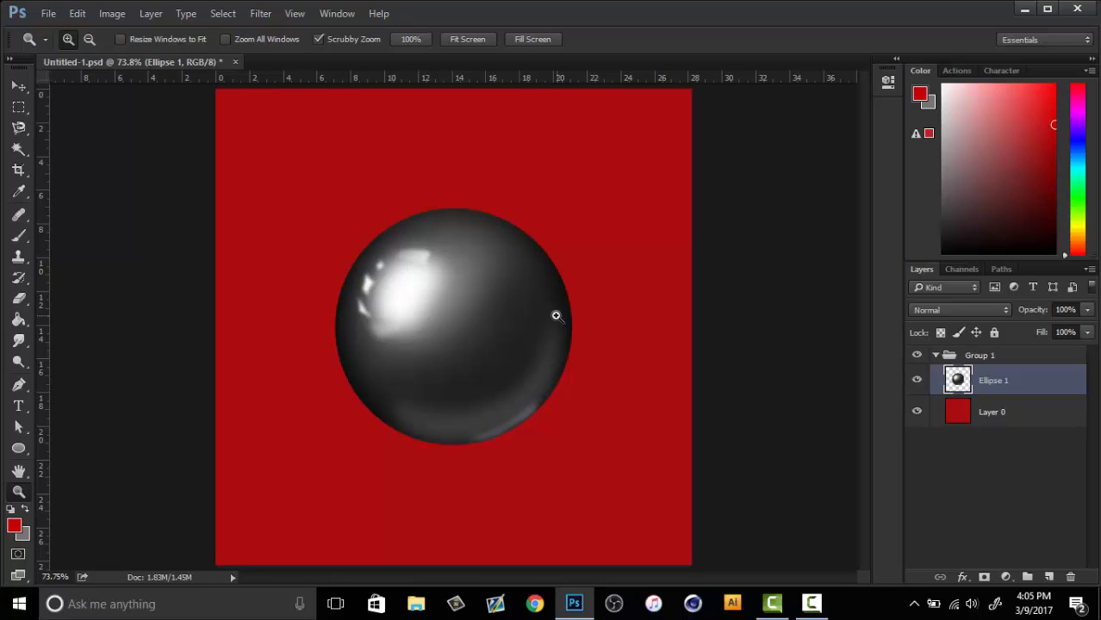
Draw a flat black ellipse about 405 px wide and 44 px high across the ball's base
click(19, 449)
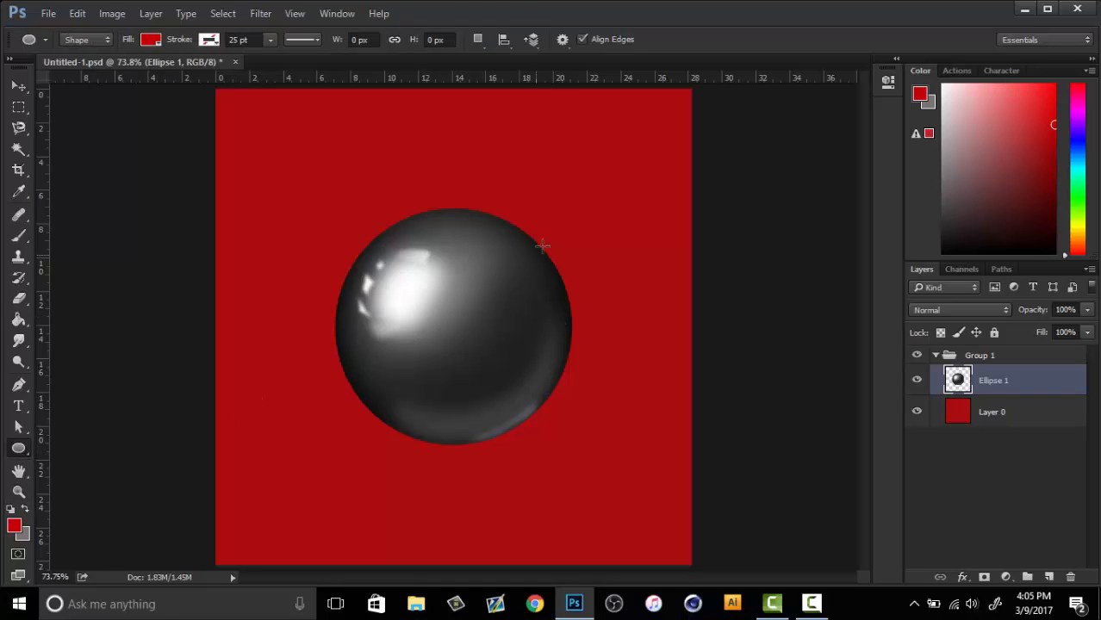
drag(958, 207, 942, 253)
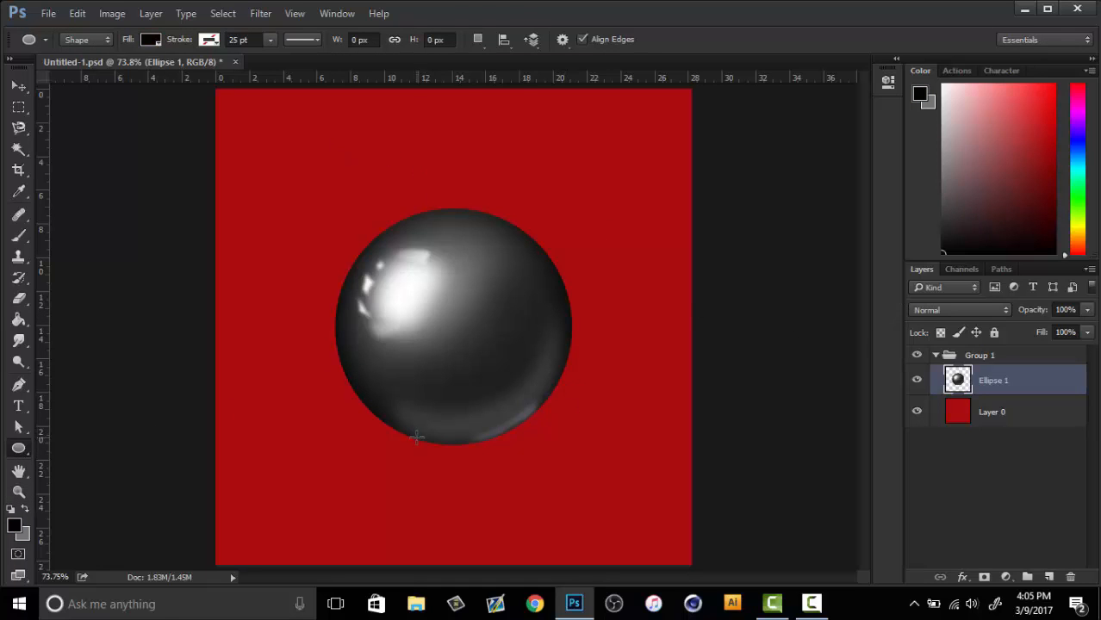
drag(416, 438, 544, 448)
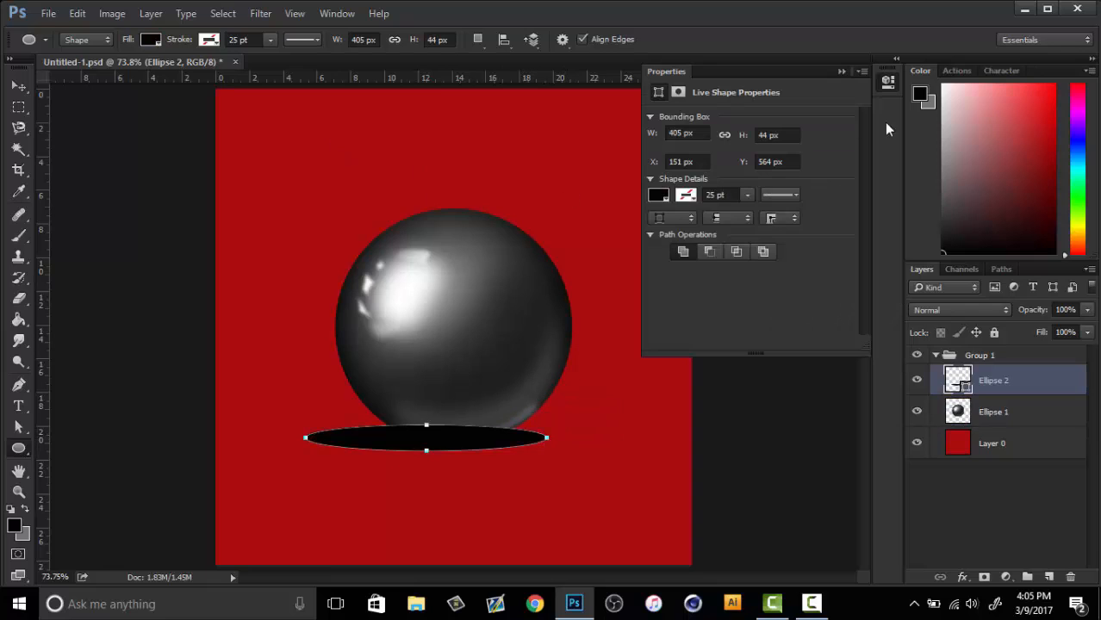
click(841, 72)
Rasterize the Ellipse 2 layer and move it beneath the ball layer Ellipse 1
right_click(1008, 382)
click(852, 294)
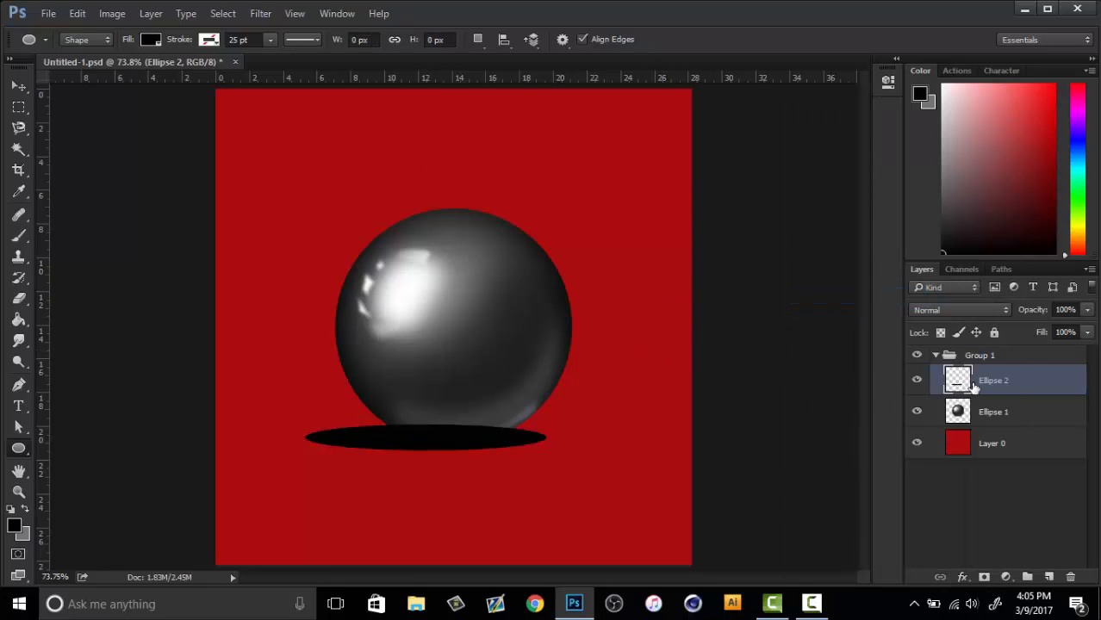
drag(971, 388, 973, 422)
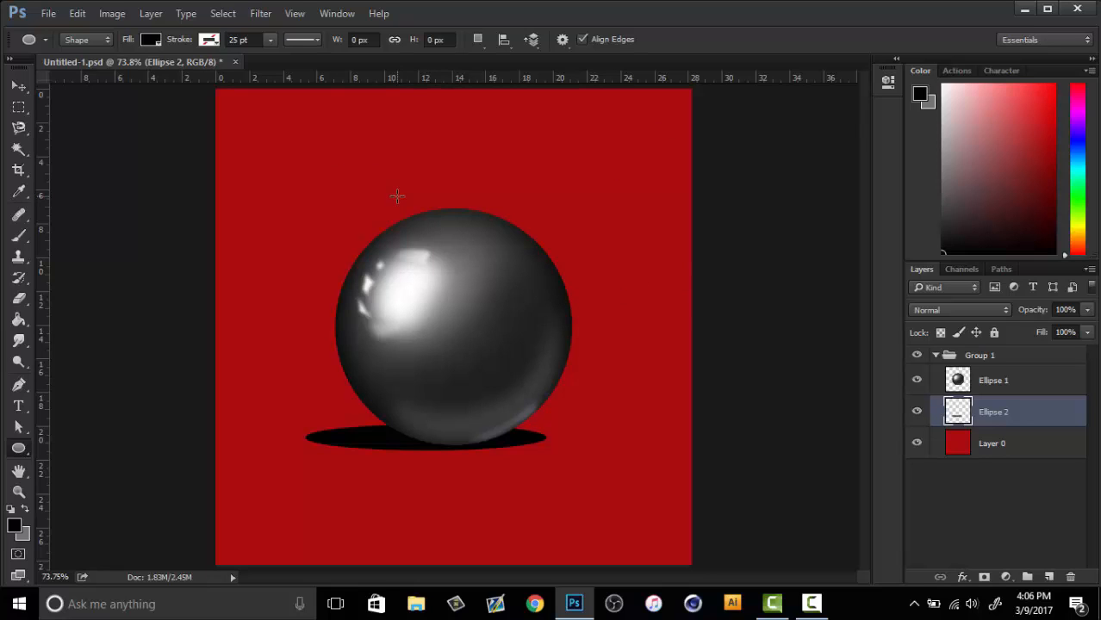
Rotate the Ellipse 2 shadow to -9.5°, scale it to about 83% width and 136% height, and tuck it under the ball's lower-right side
key(ctrl+t)
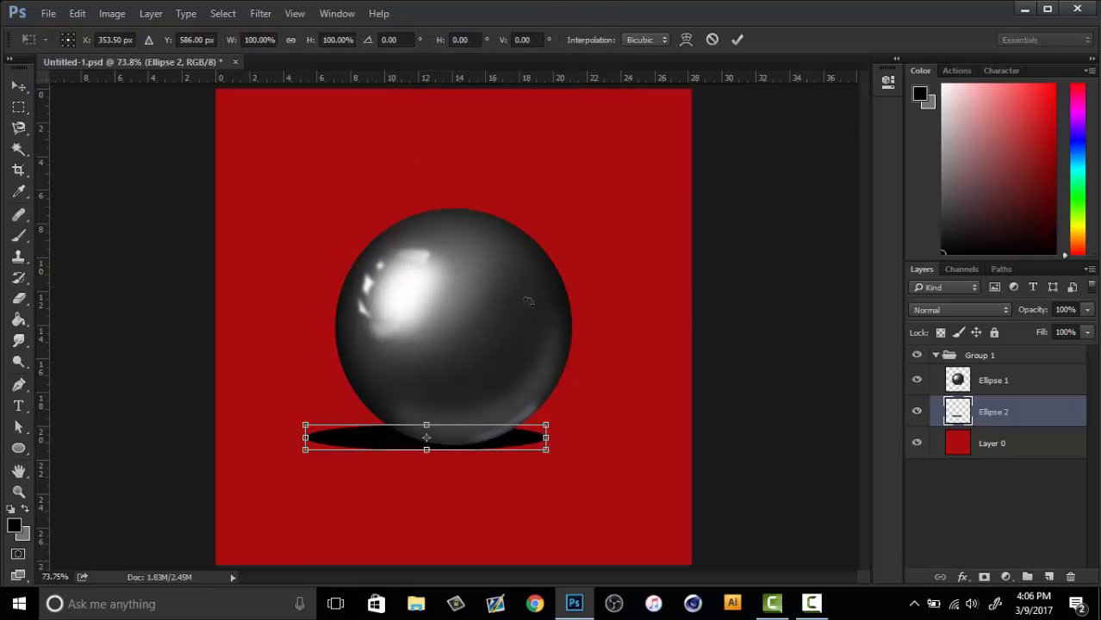
drag(528, 301, 521, 291)
drag(465, 422, 562, 429)
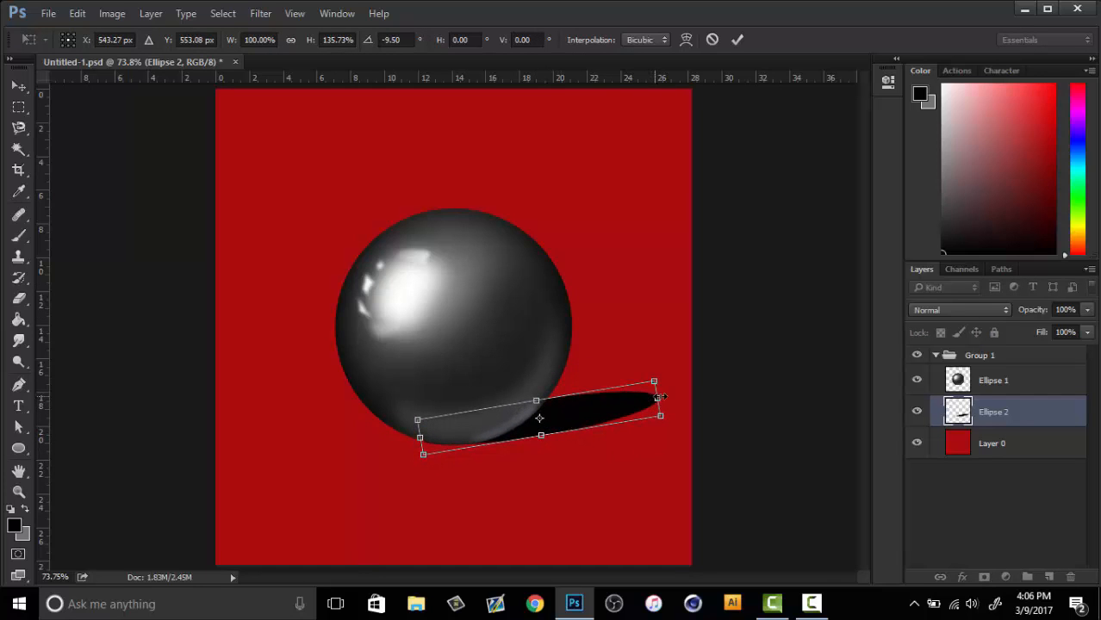
drag(657, 400, 618, 395)
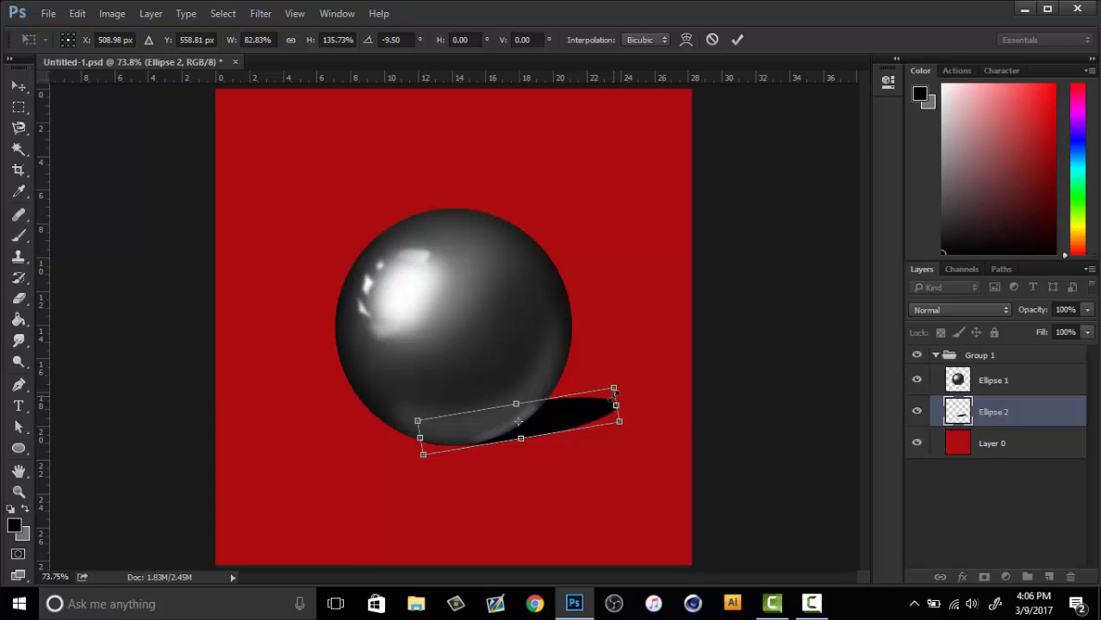
key(Return)
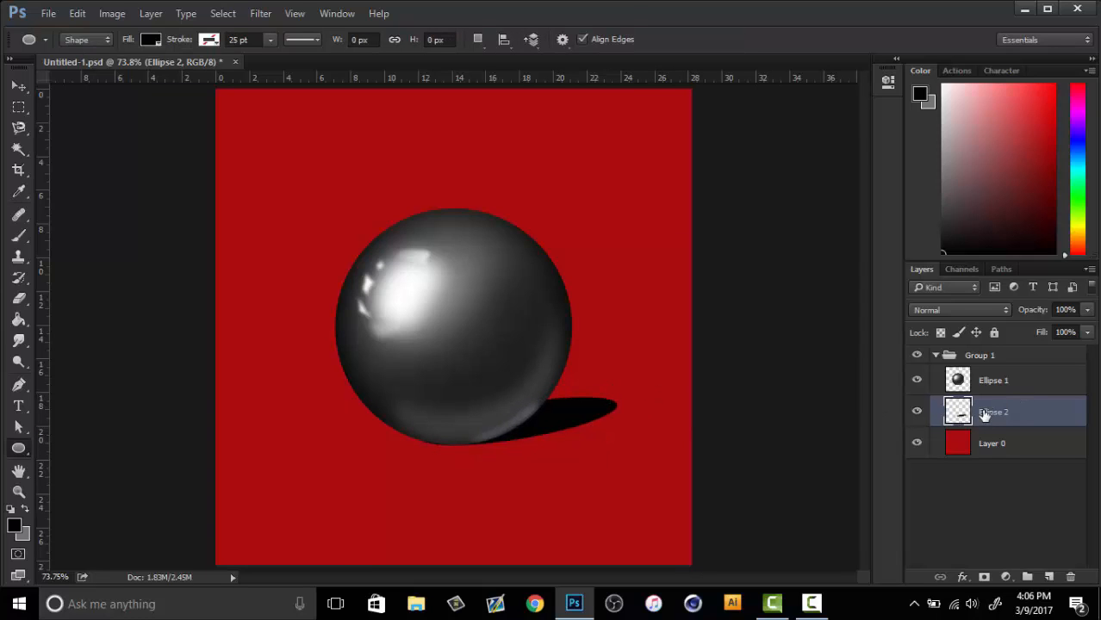
Nudge the Ellipse 2 shadow up slightly so its edge meets the ball's base
key(z)
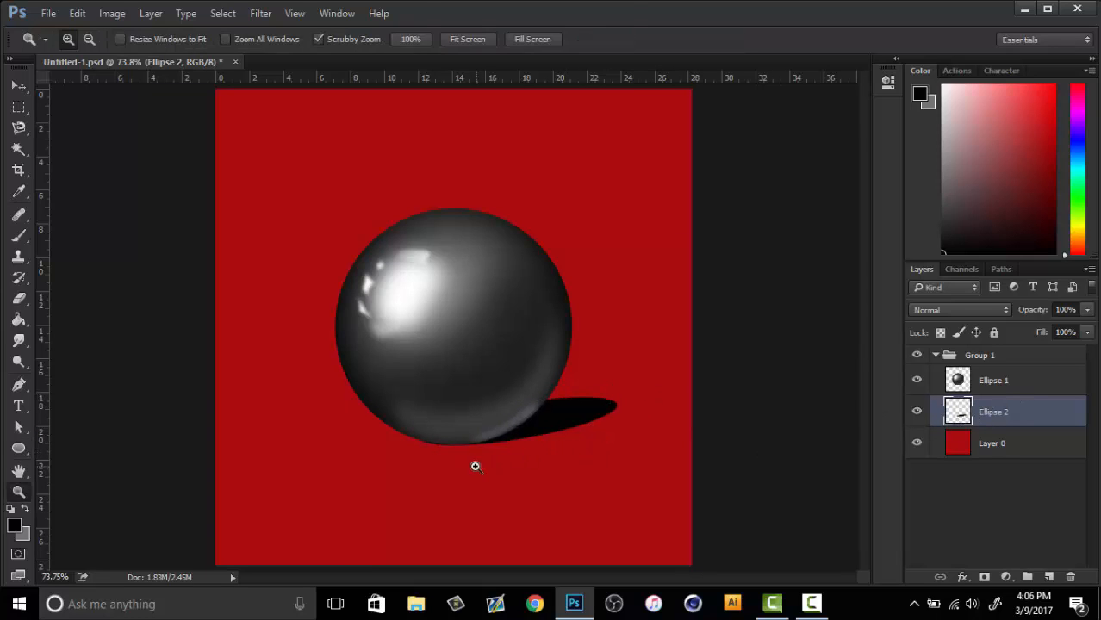
drag(475, 461, 499, 392)
key(v)
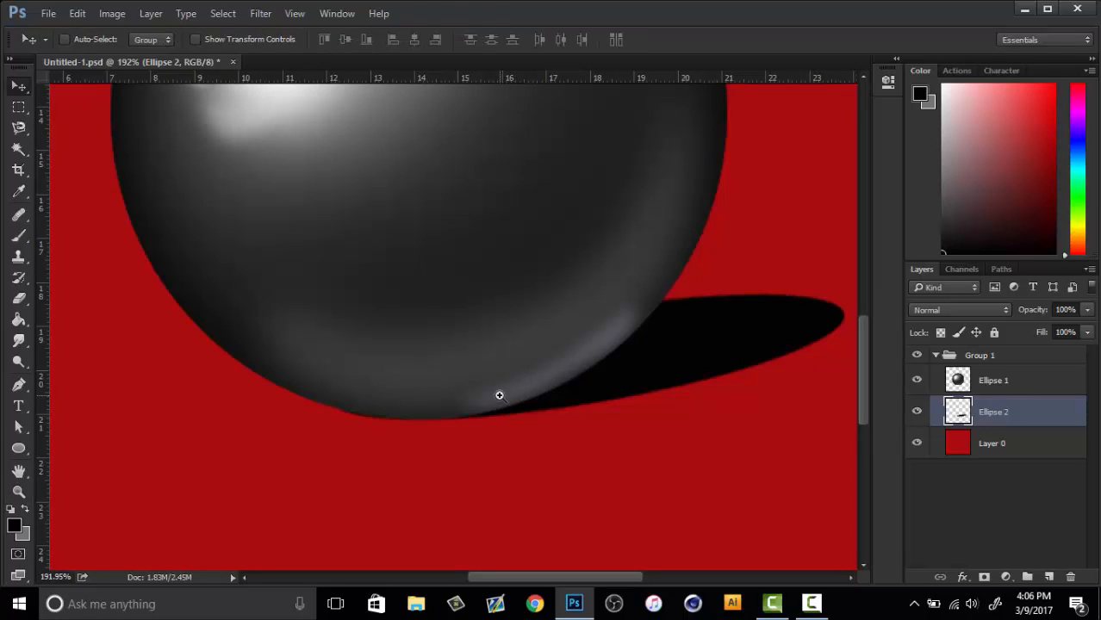
key(Up)
key(Up)
key(z)
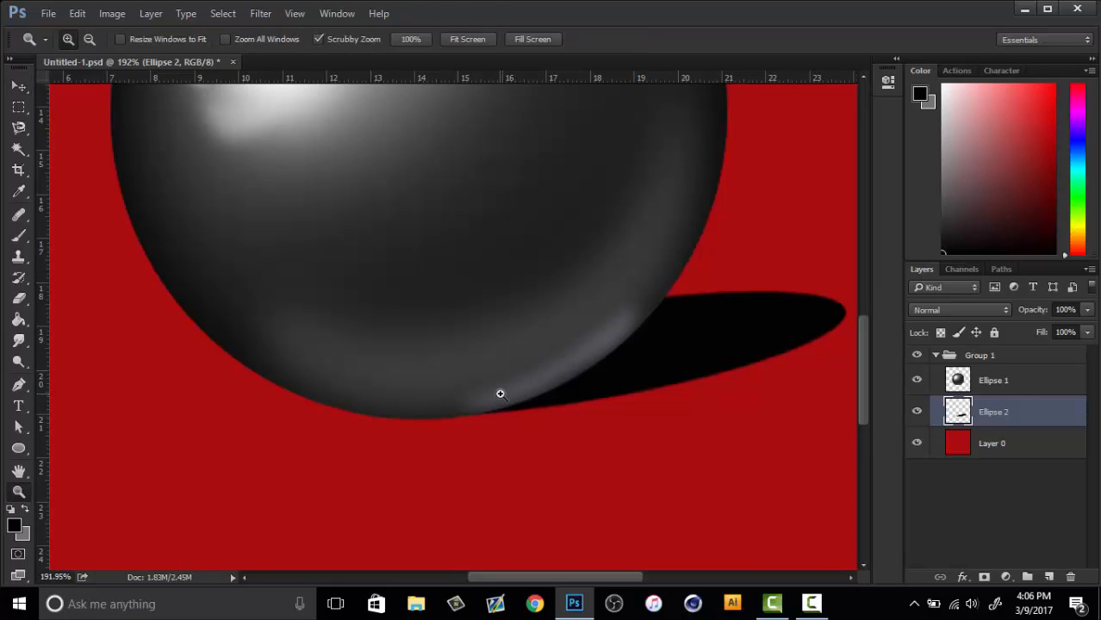
right_click(543, 351)
click(558, 361)
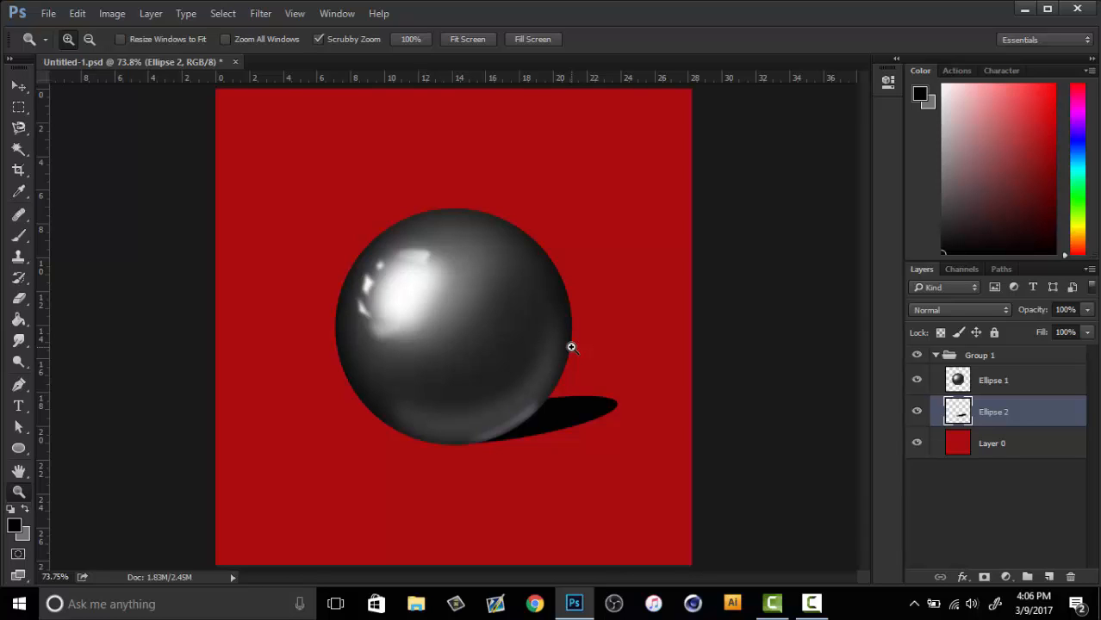
Stretch the Ellipse 2 shadow taller and adjust its tilt and position so it rises behind the ball's right side
key(ctrl+t)
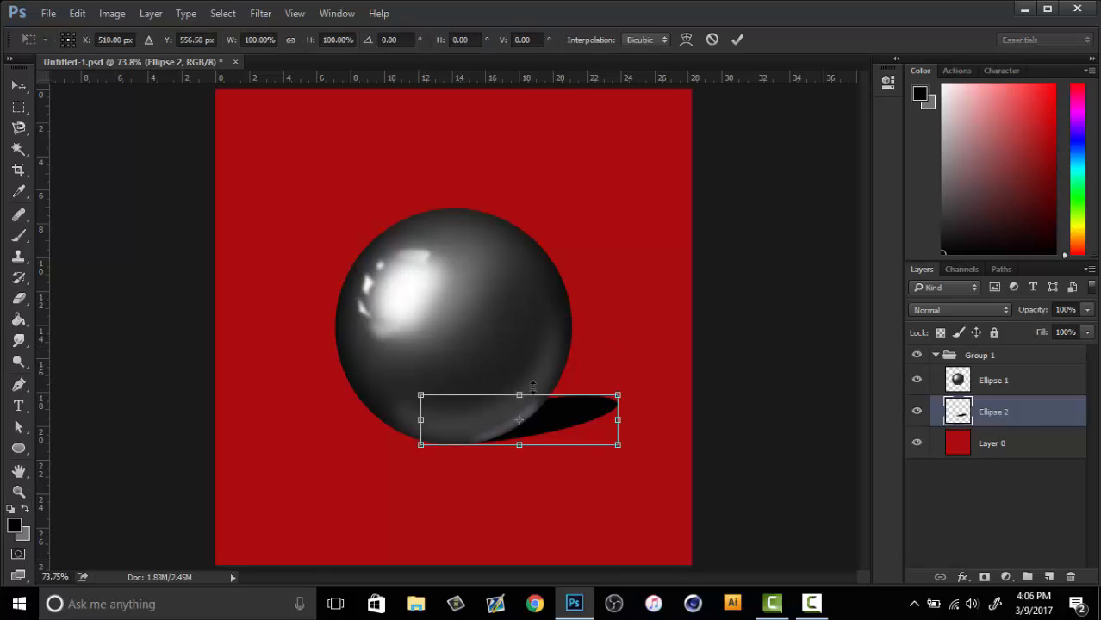
drag(515, 384, 495, 325)
drag(669, 376, 670, 390)
drag(556, 397, 558, 403)
key(Return)
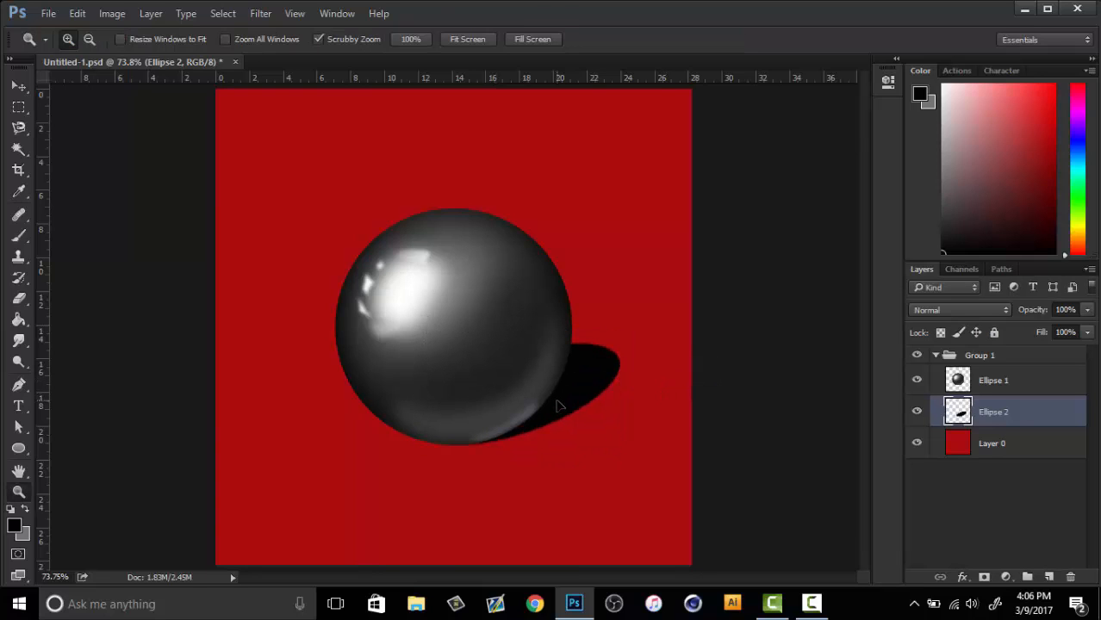
Duplicate the Ellipse 2 shadow layer and apply a Motion Blur to the copy at a 27° angle and 100 pixels distance
key(v)
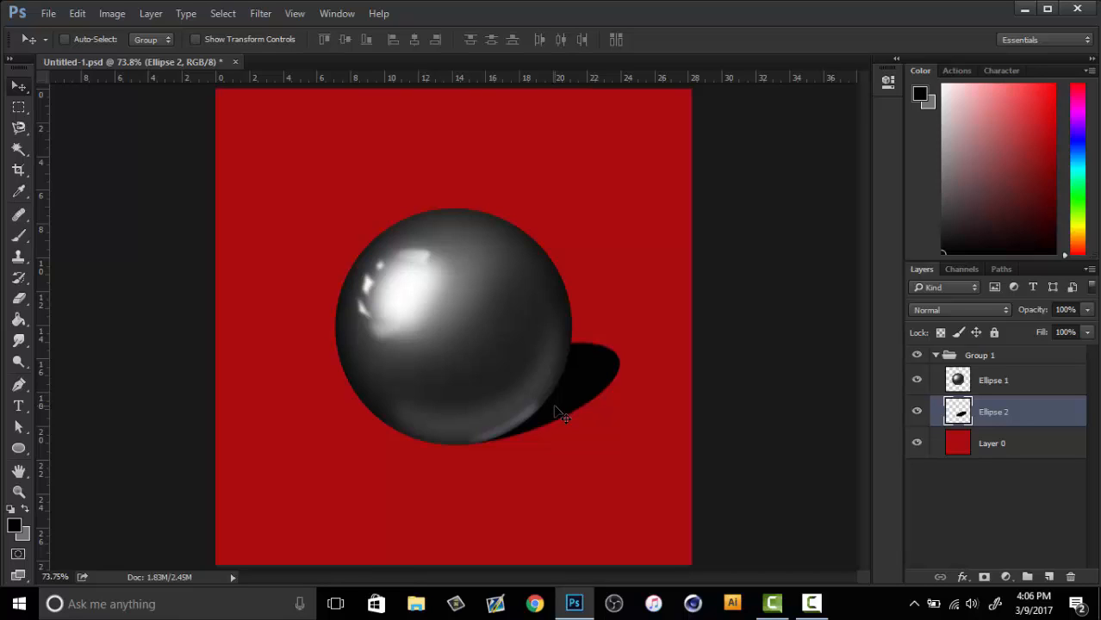
key(ctrl+j)
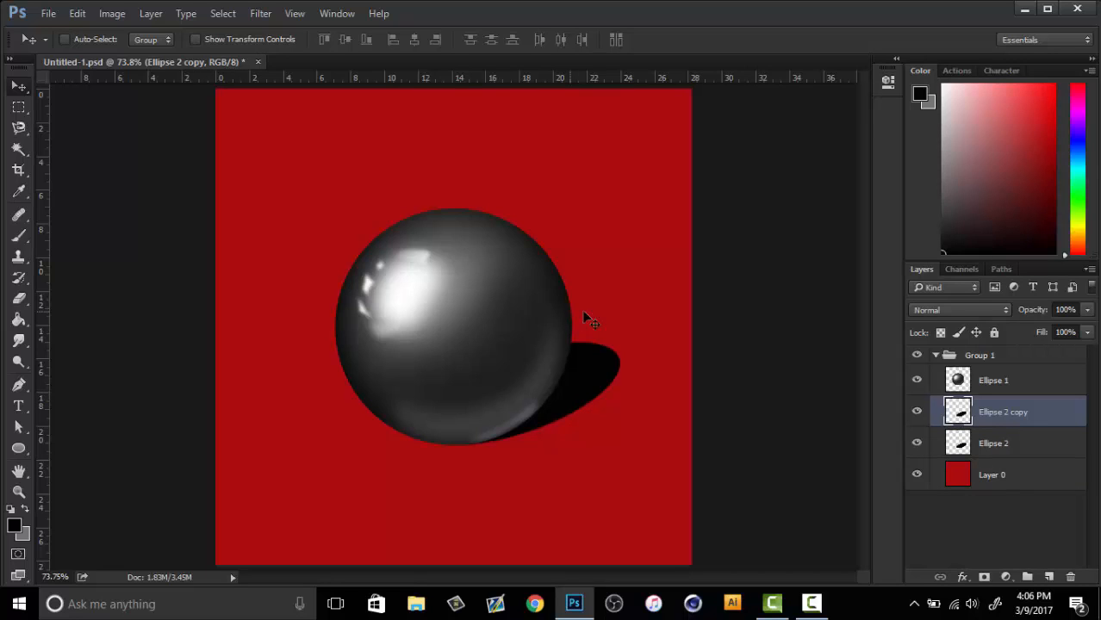
click(261, 13)
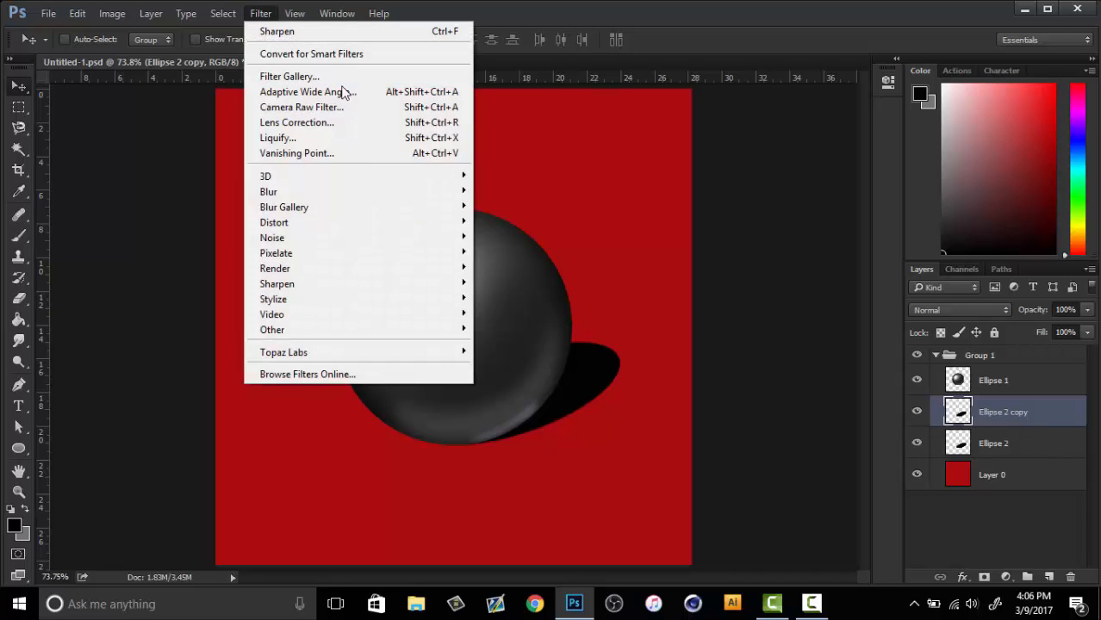
mouse_move(288, 192)
click(192, 284)
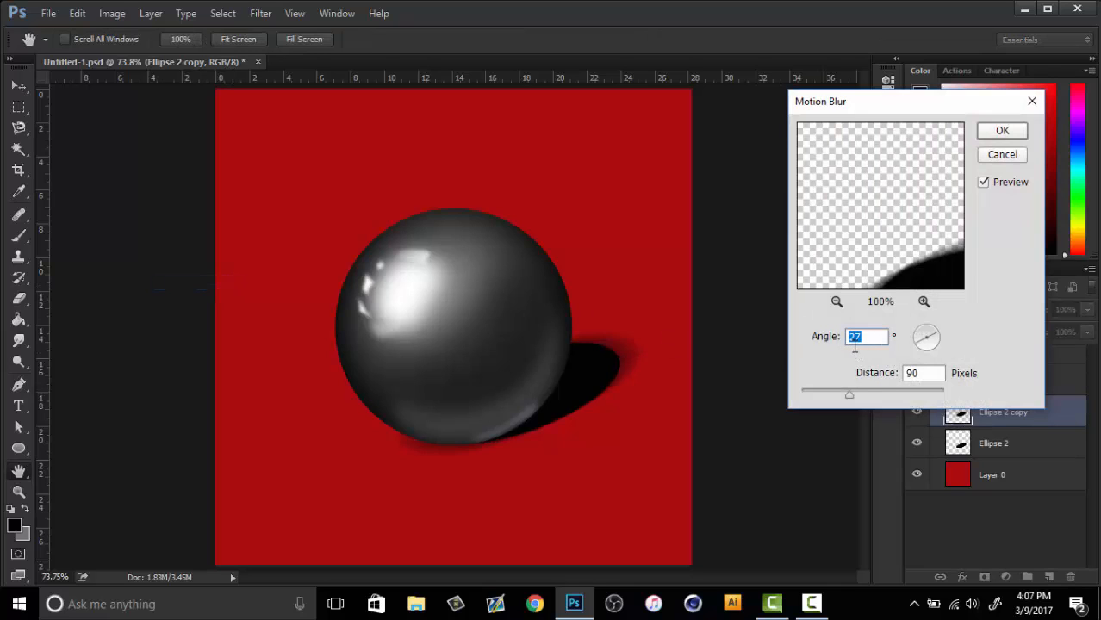
drag(850, 392, 850, 393)
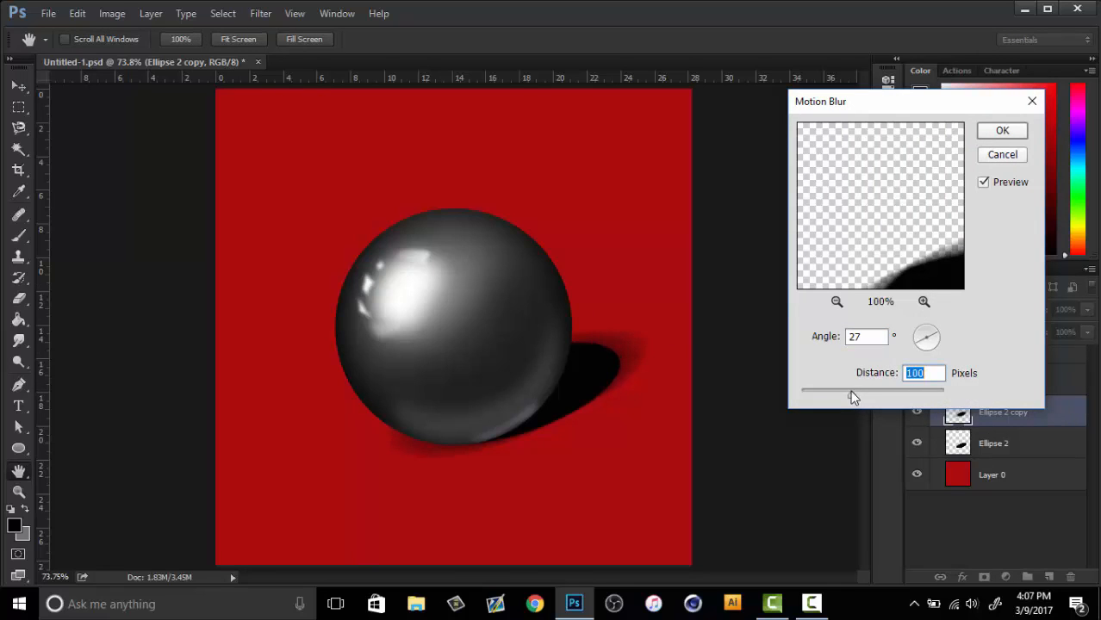
click(1002, 132)
Soften the original Ellipse 2 shadow layer with a stronger Gaussian Blur
click(996, 442)
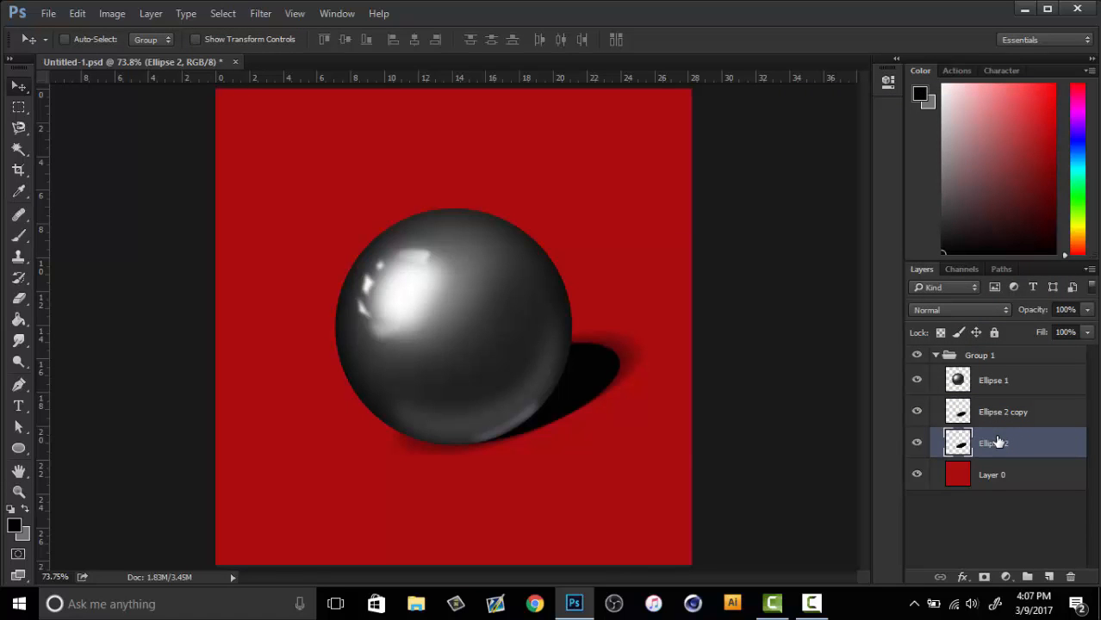
click(260, 13)
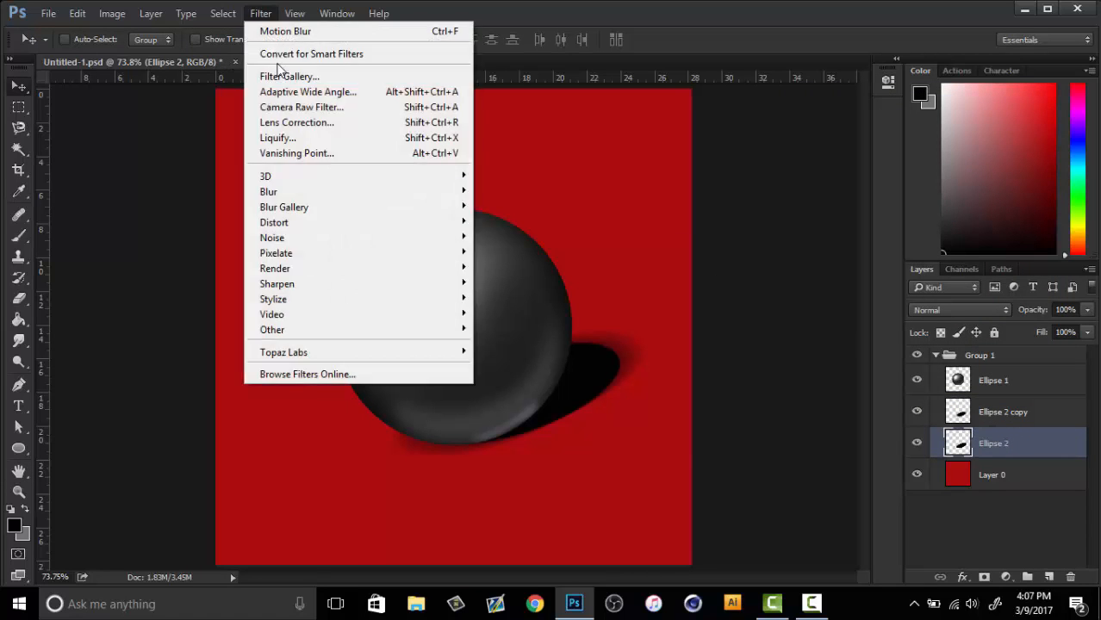
mouse_move(278, 187)
click(198, 252)
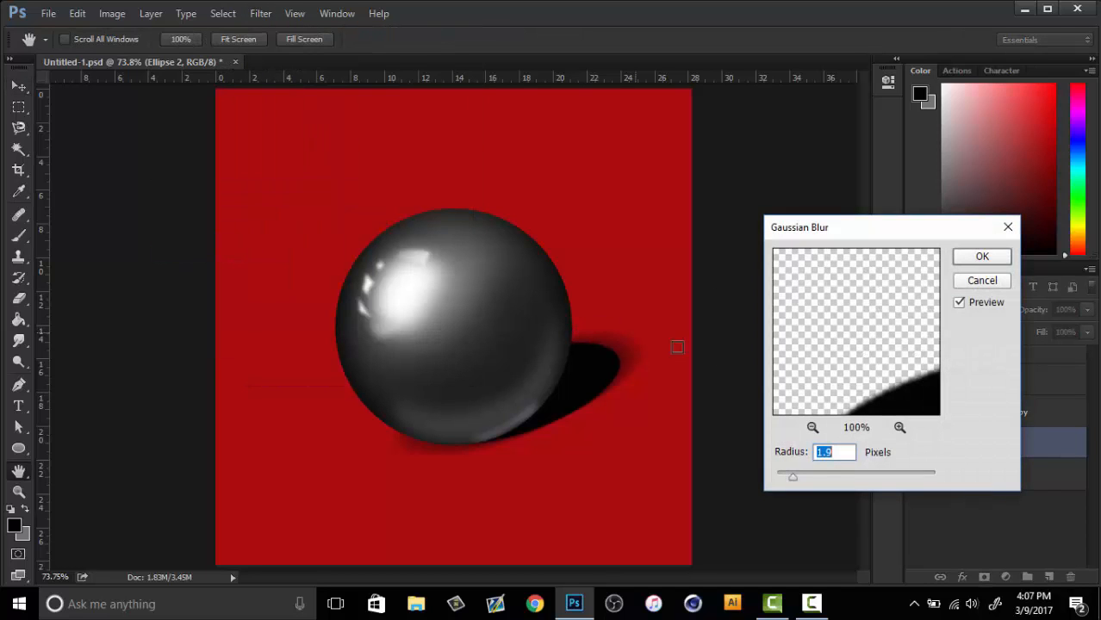
drag(794, 473, 854, 480)
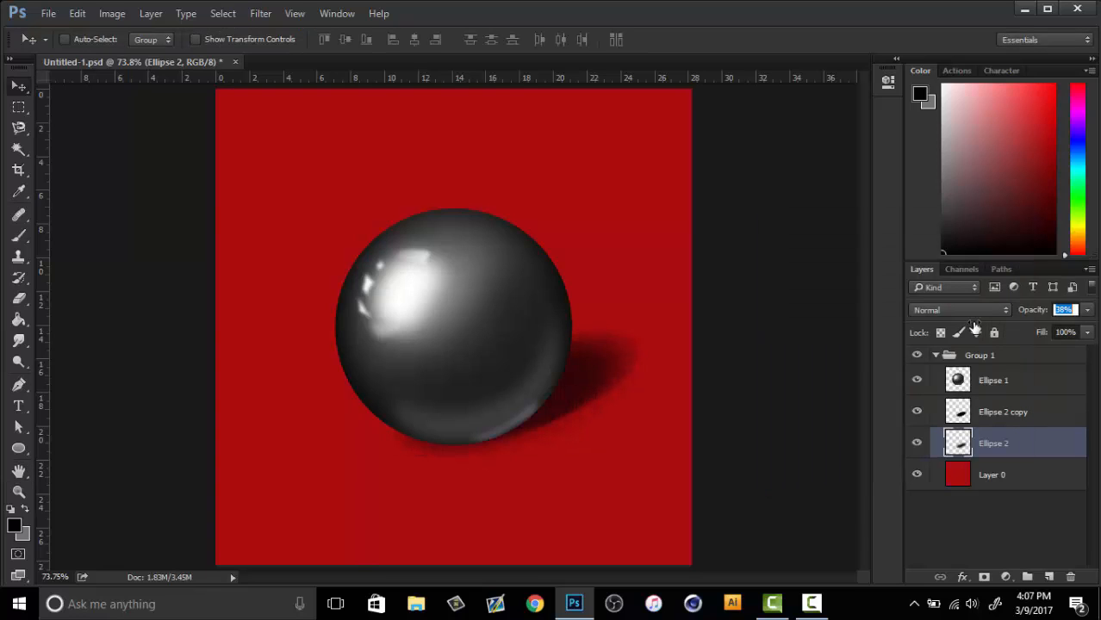
Adjust the reduced opacity of the Ellipse 2 layer and merge it with Ellipse 2 copy into one shadow layer
mouse_move(974, 326)
mouse_down()
mouse_move(959, 332)
mouse_move(994, 325)
mouse_up()
ctrl+click(1000, 413)
right_click(1000, 414)
click(831, 537)
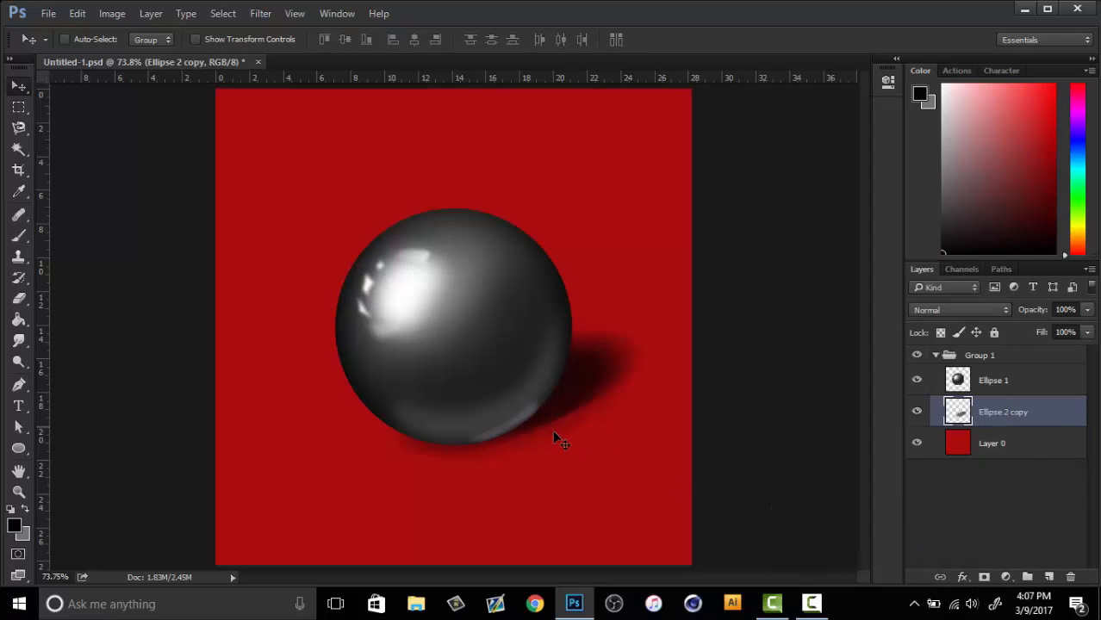
Erase the excess shadow beneath the ball's lower-left edge on Ellipse 2 copy with a soft 111 px eraser
key(e)
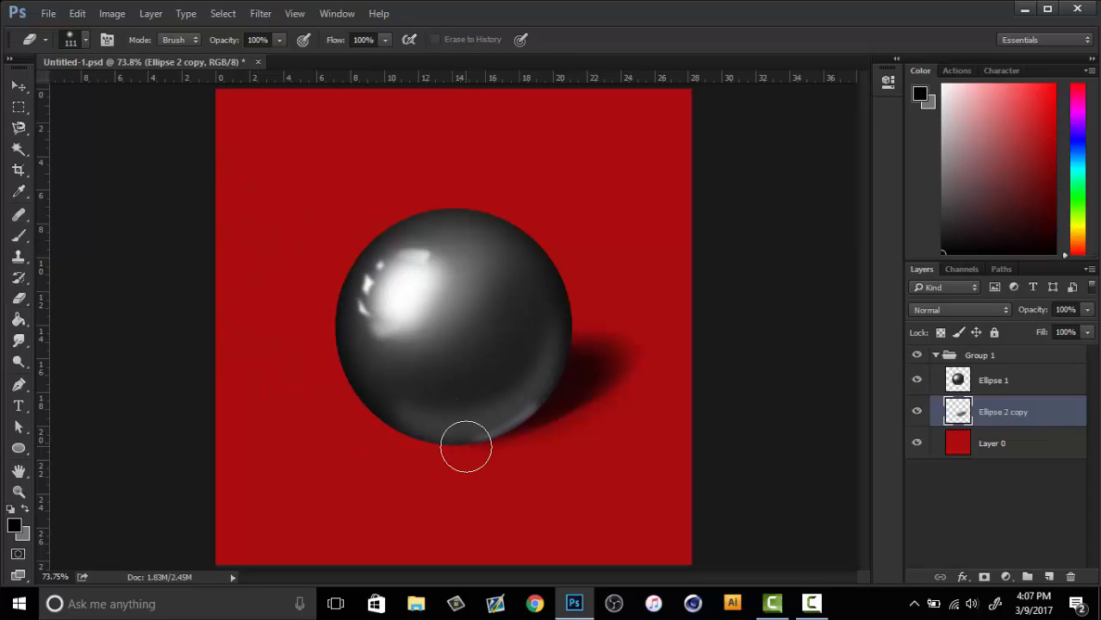
key(z)
drag(484, 458, 608, 426)
key(e)
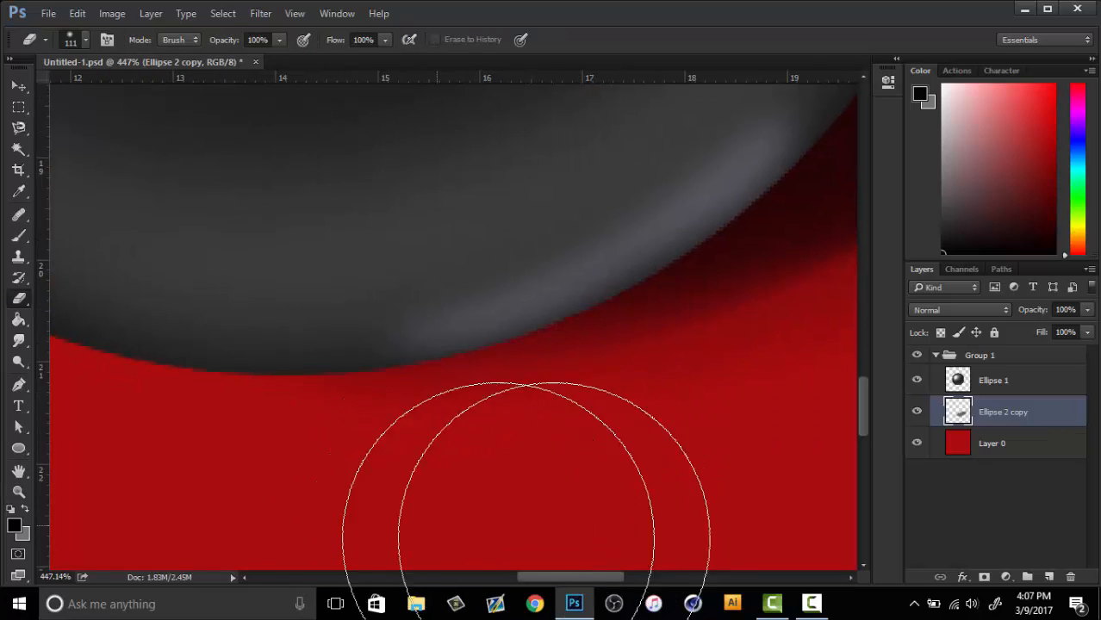
key(z)
drag(543, 393, 429, 415)
drag(530, 370, 487, 379)
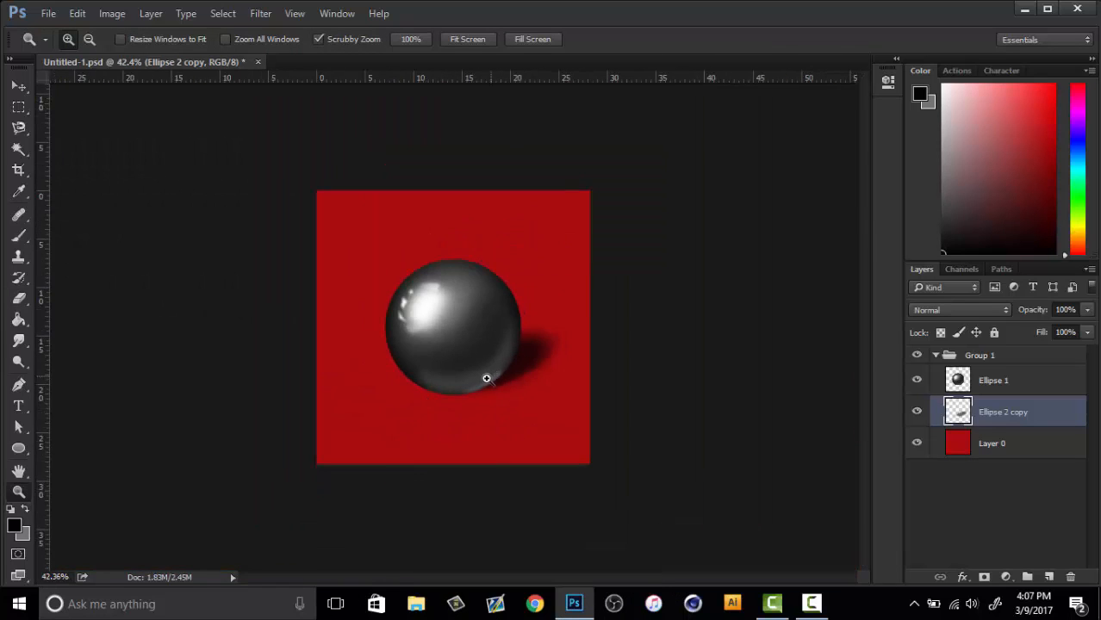
right_click(491, 366)
click(524, 376)
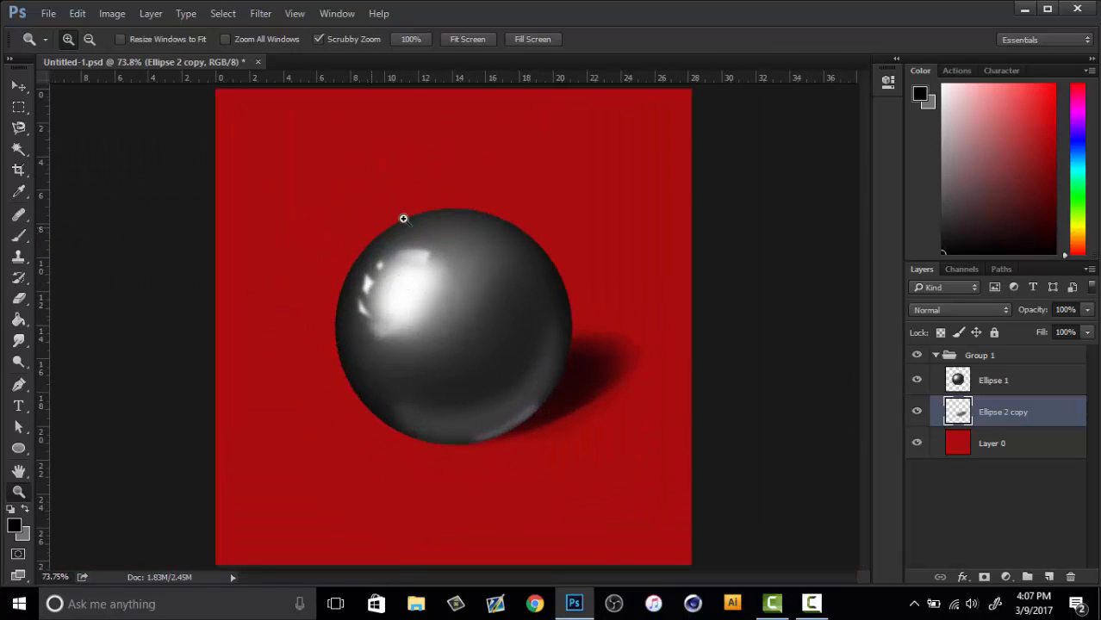
drag(508, 257, 492, 267)
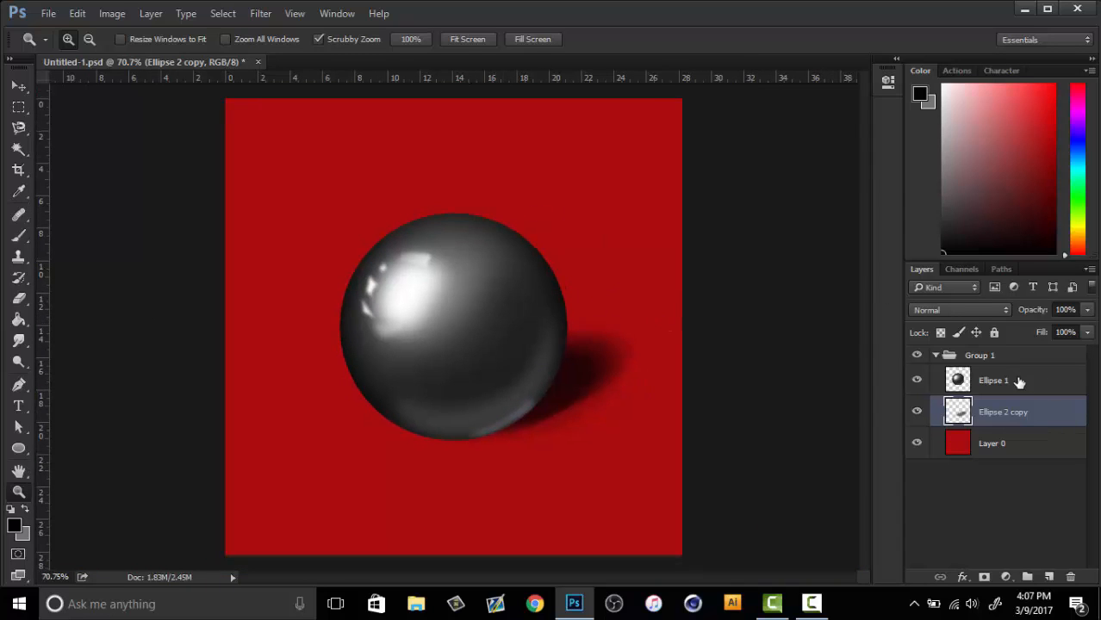
Apply a dark red Color Overlay to the ball layer Ellipse 1, with blend mode Color and 100% opacity
double_click(1044, 383)
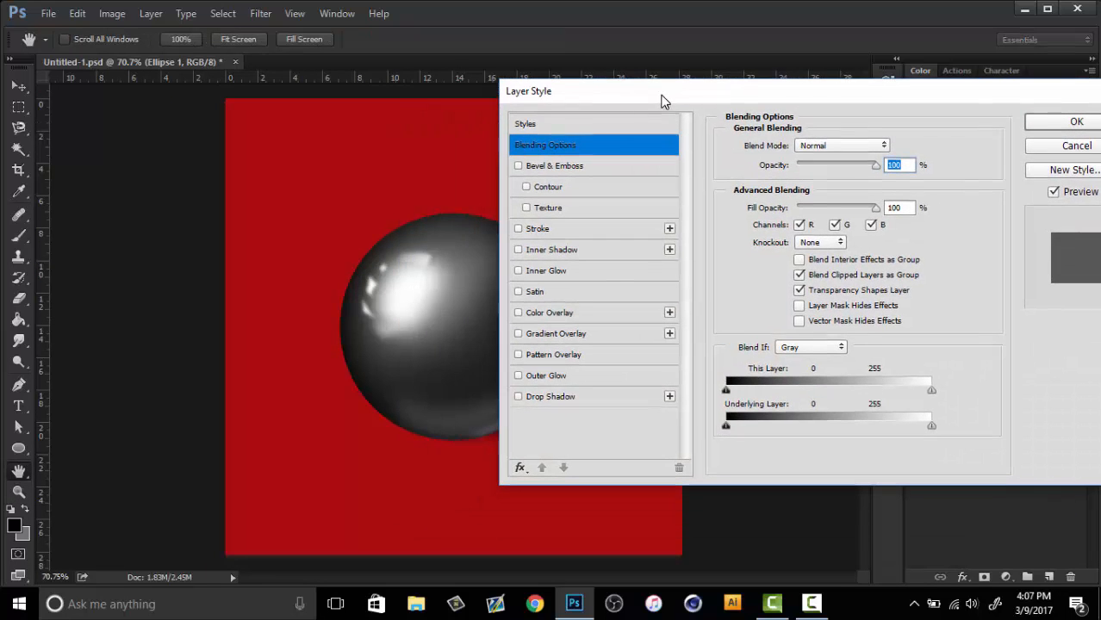
click(518, 313)
click(555, 316)
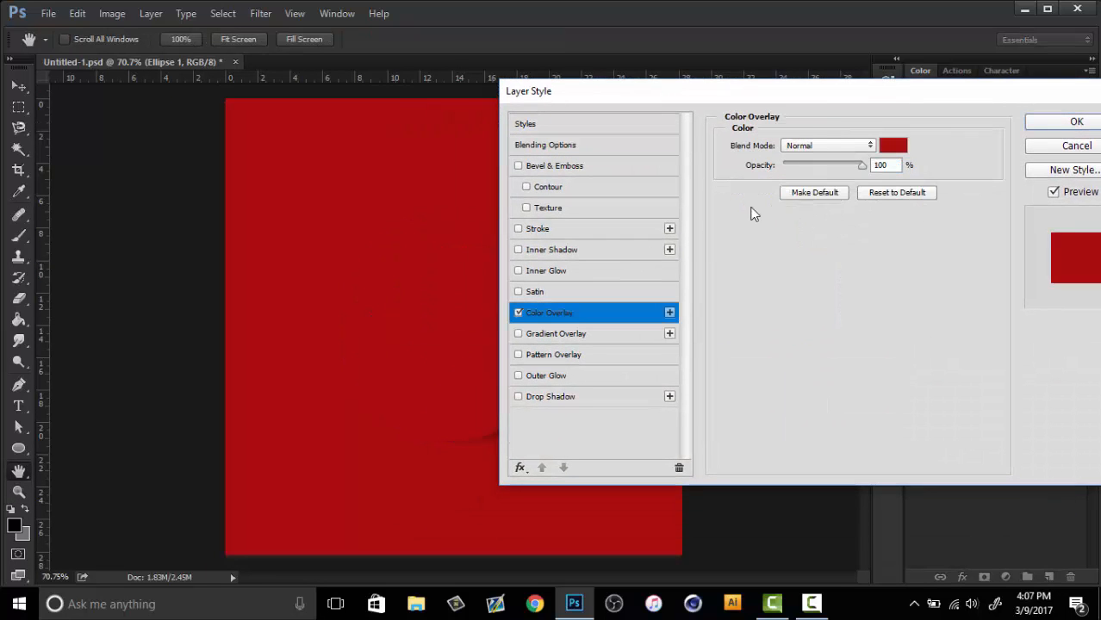
click(822, 145)
click(796, 449)
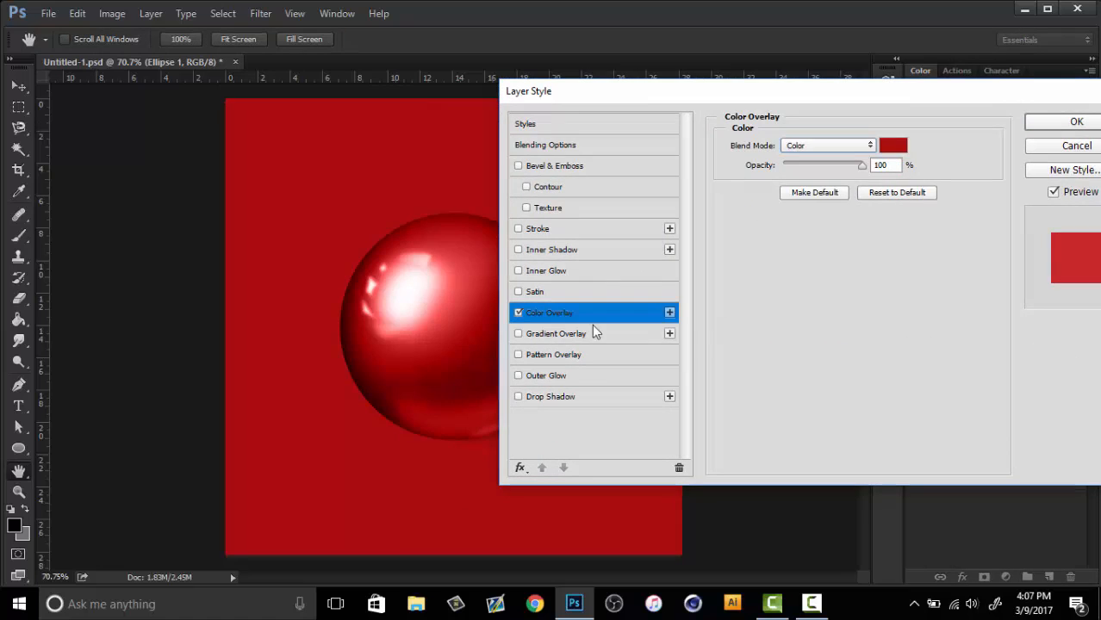
click(1053, 121)
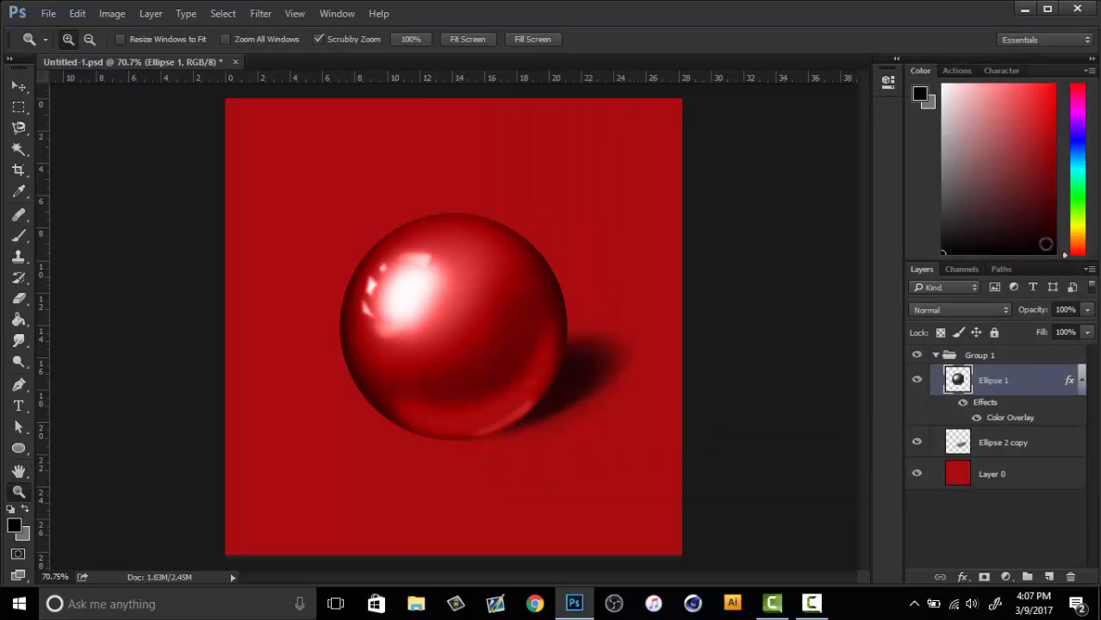
Rasterize the layer style of Ellipse 1 so the red overlay becomes part of the ball
right_click(1005, 379)
click(913, 310)
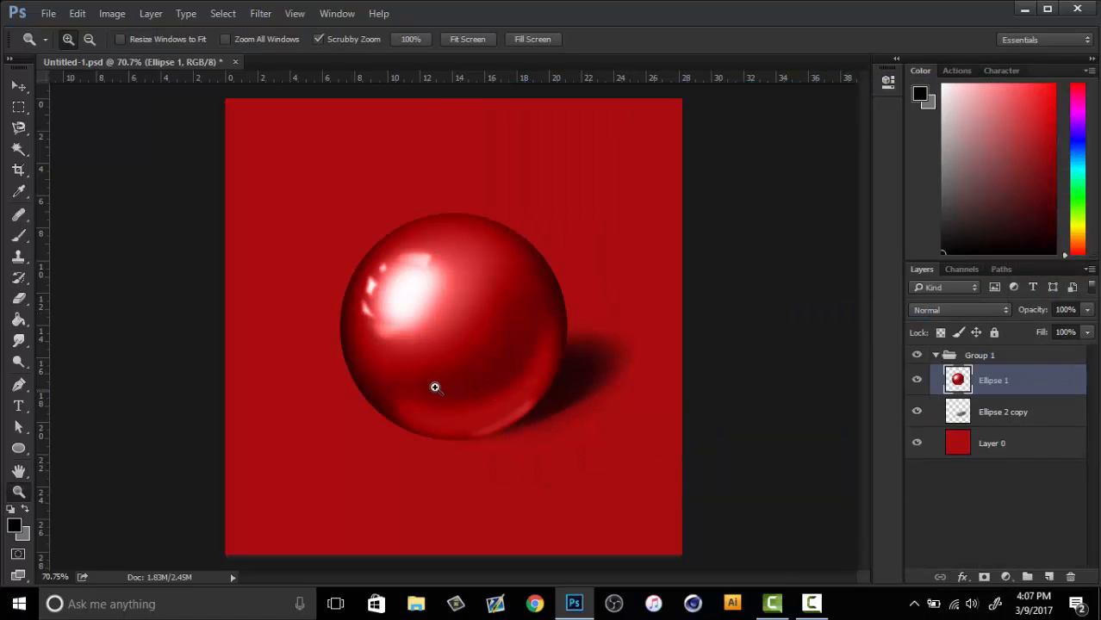
drag(435, 386, 472, 379)
right_click(472, 373)
click(475, 381)
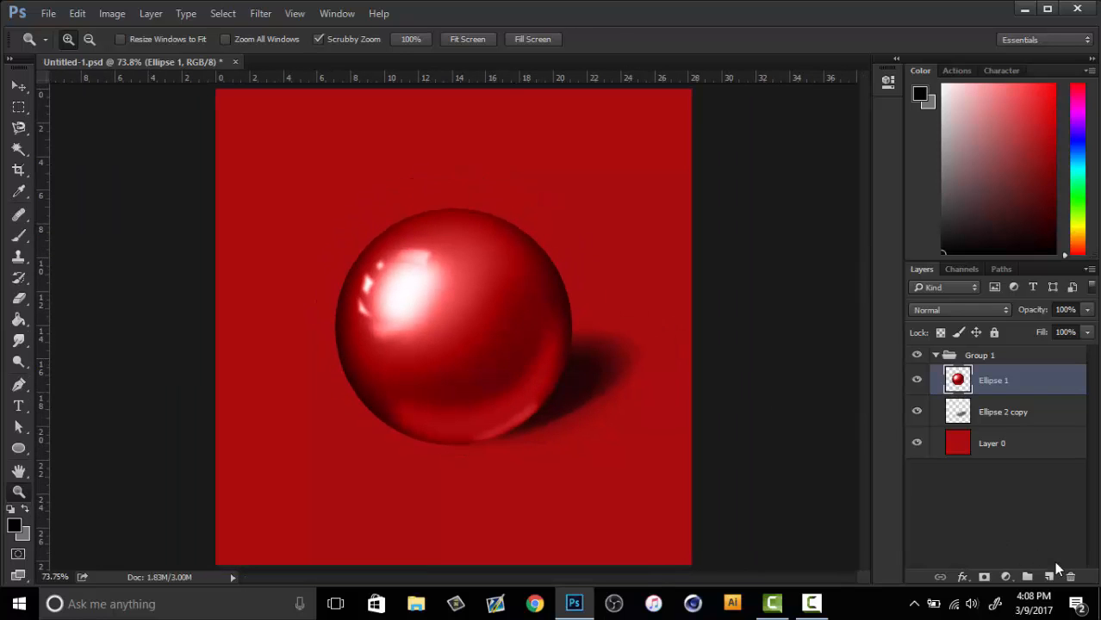
Give Ellipse 1 a white Overlay inner shadow (50%, distance 102, size 90 px) and a Soft Light gradient overlay at 126° and 150% scale
double_click(1033, 391)
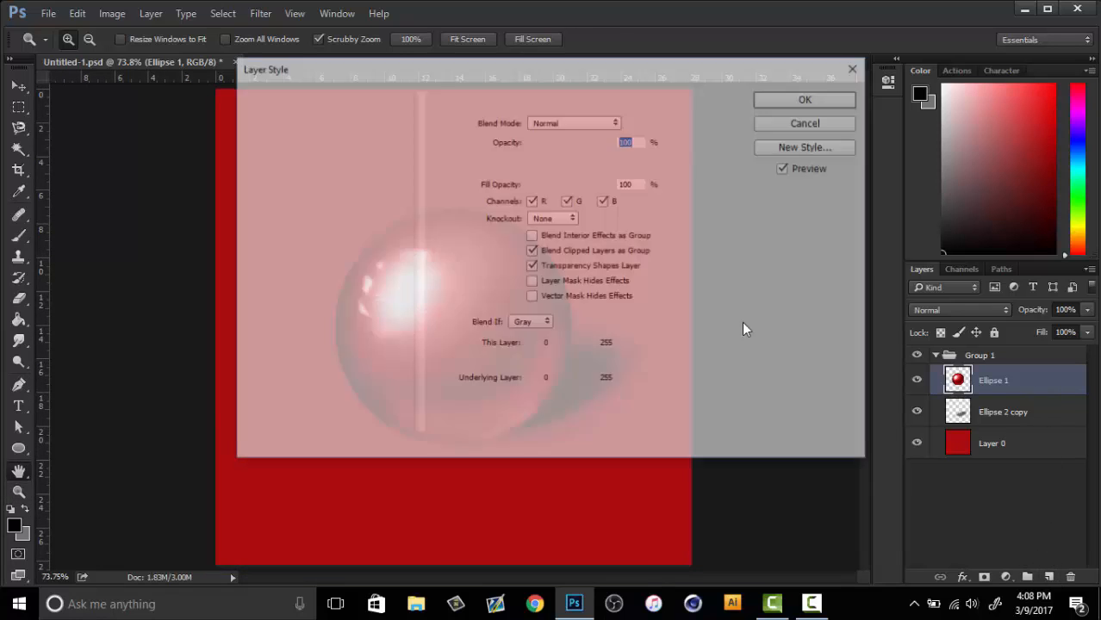
drag(474, 64, 833, 88)
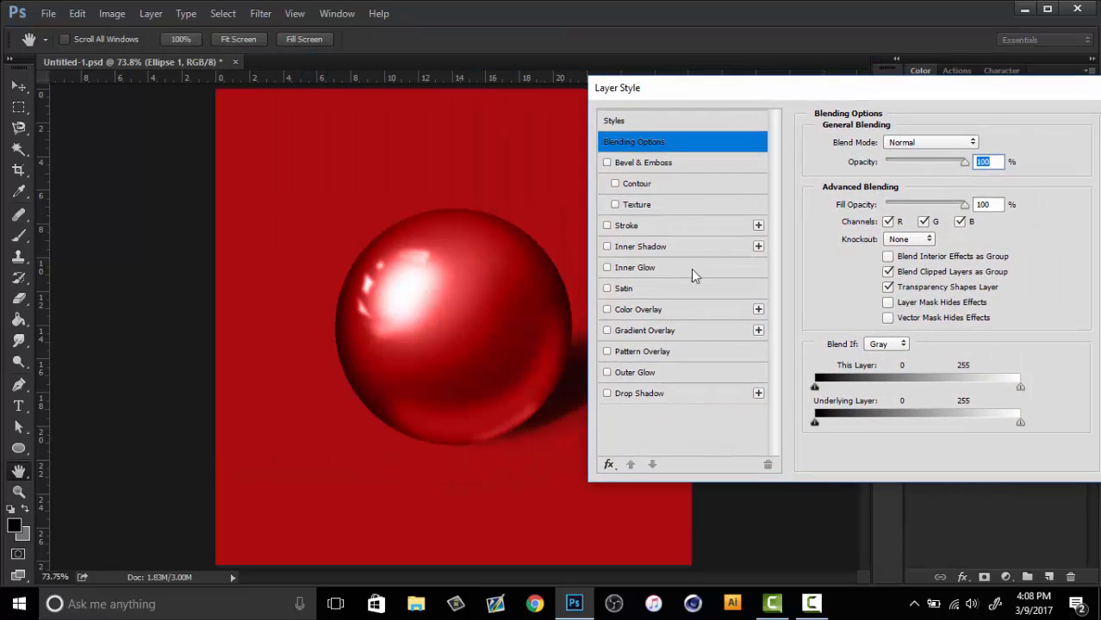
click(614, 250)
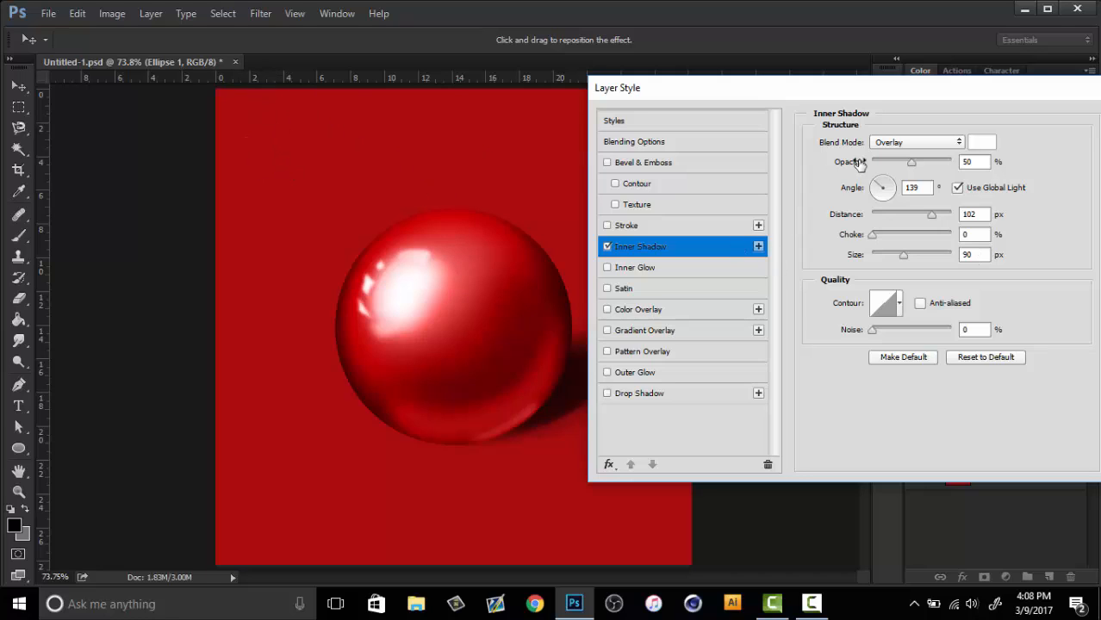
click(626, 336)
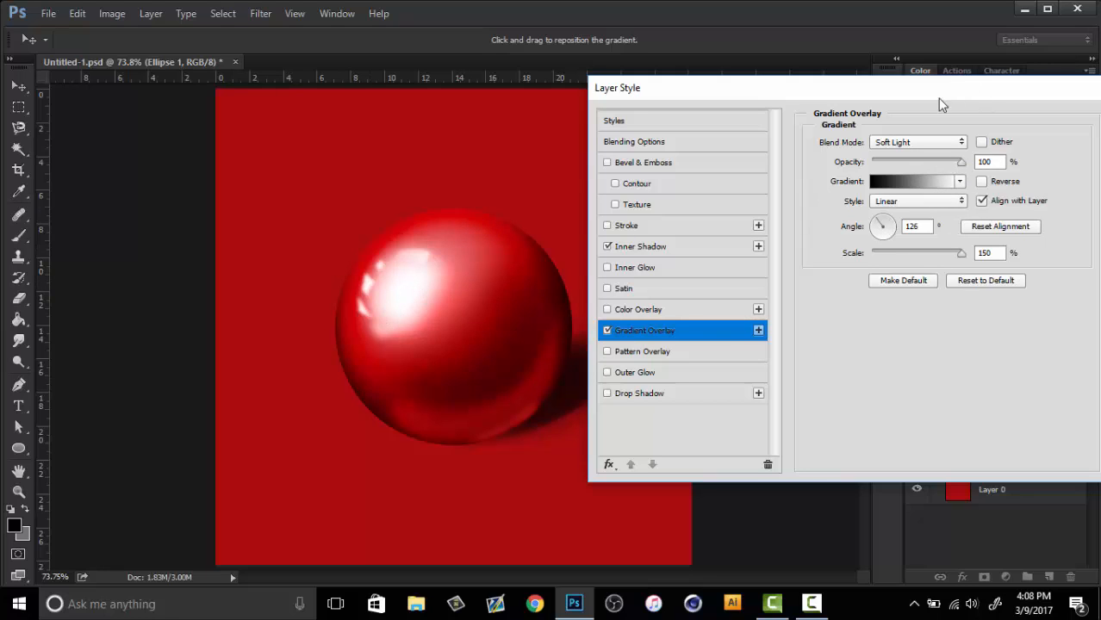
drag(938, 99, 800, 134)
click(1028, 156)
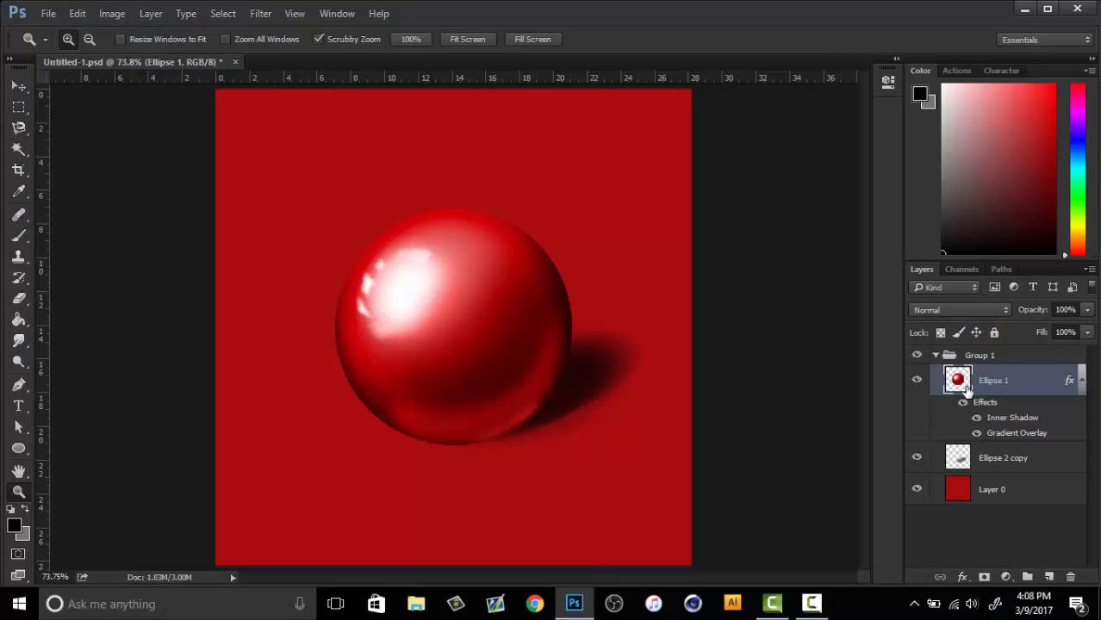
Create a new layer clipped to Ellipse 1 and paint the ball's lower-left edge dark red with a soft 123 px brush
click(1048, 577)
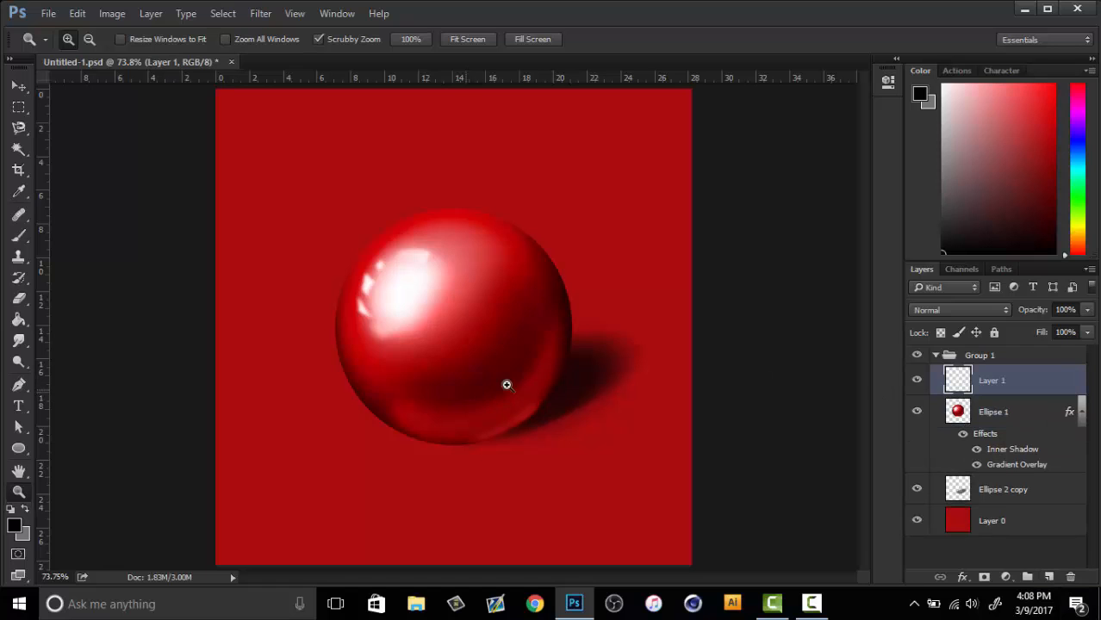
right_click(1018, 390)
click(897, 368)
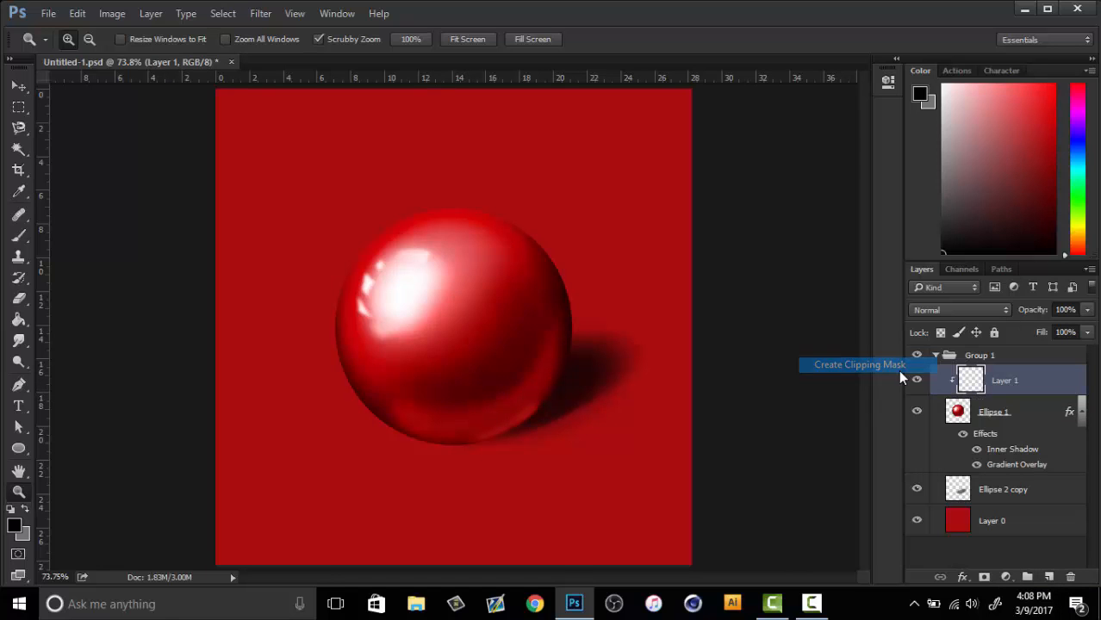
key(b)
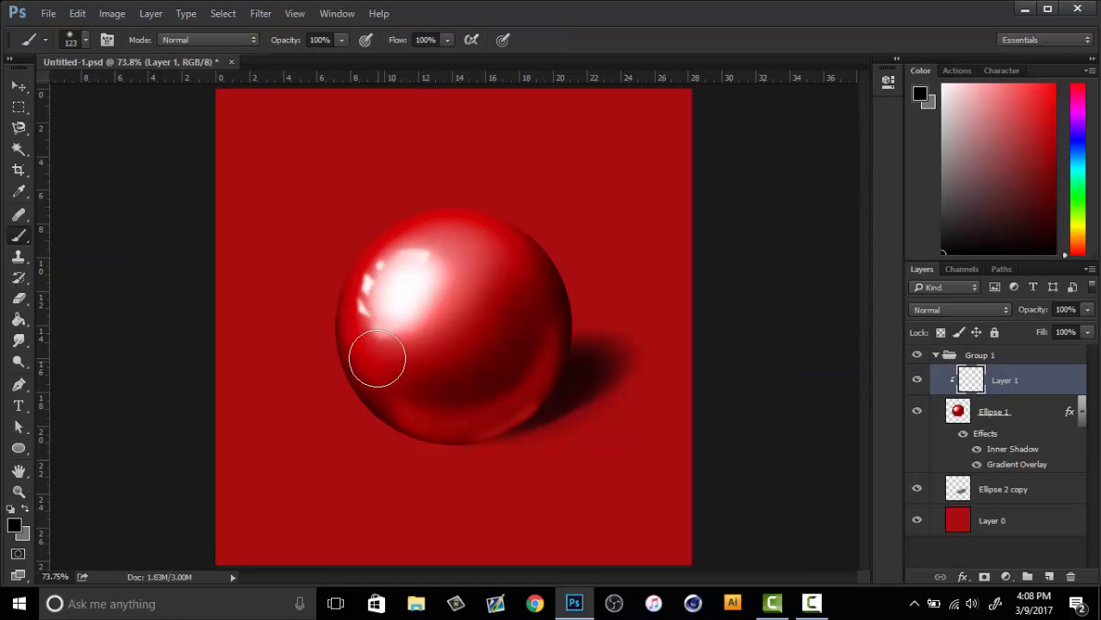
mouse_move(375, 359)
mouse_down()
mouse_move(430, 358)
mouse_move(418, 368)
mouse_up()
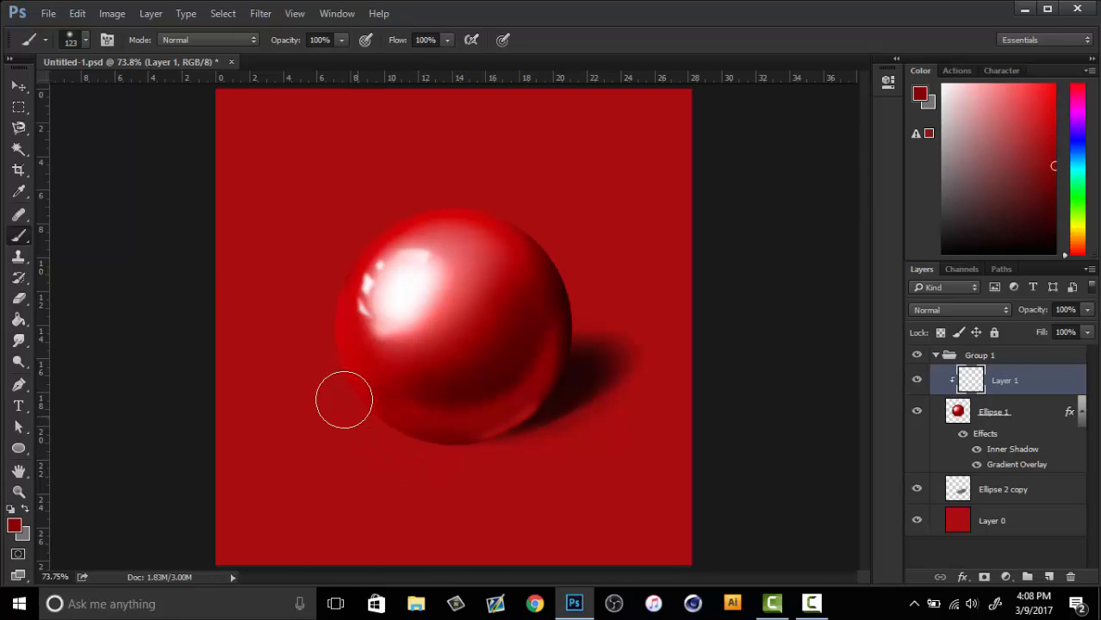
mouse_move(336, 249)
mouse_down()
mouse_move(307, 308)
mouse_move(362, 406)
mouse_move(430, 437)
mouse_up()
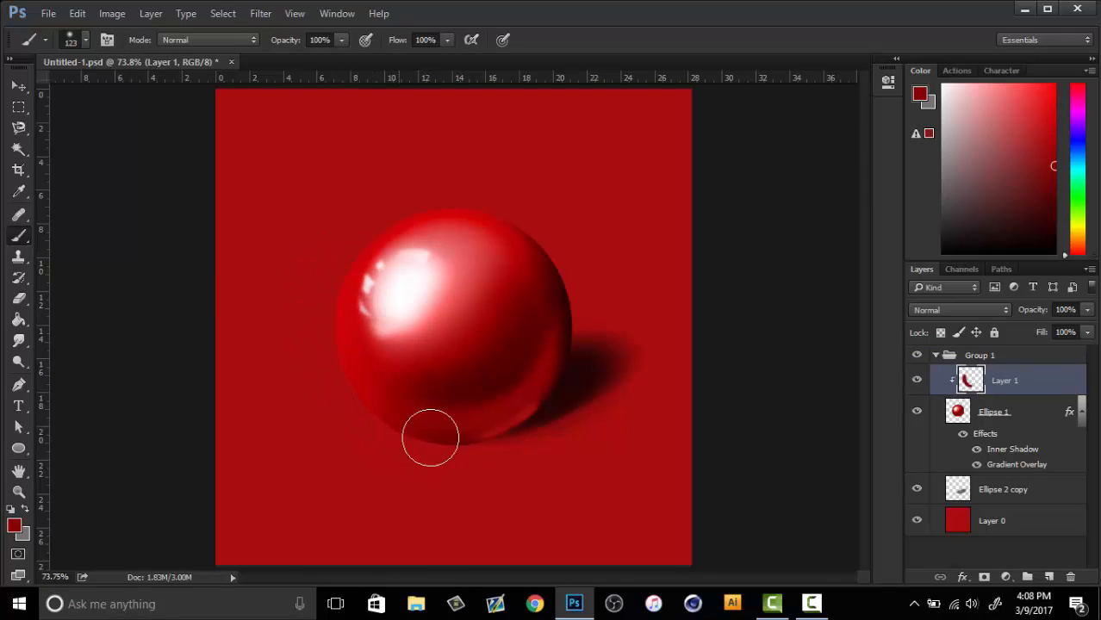
Set the clipped paint layer's opacity to 67% and merge it down into Ellipse 1
drag(1027, 319, 1004, 319)
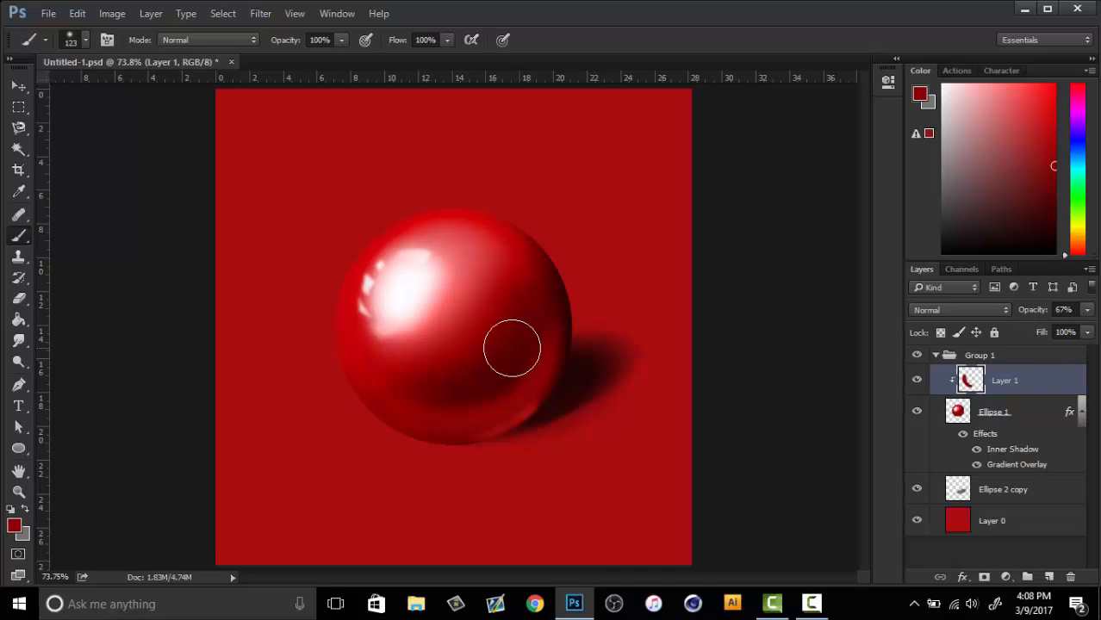
right_click(1019, 389)
click(881, 533)
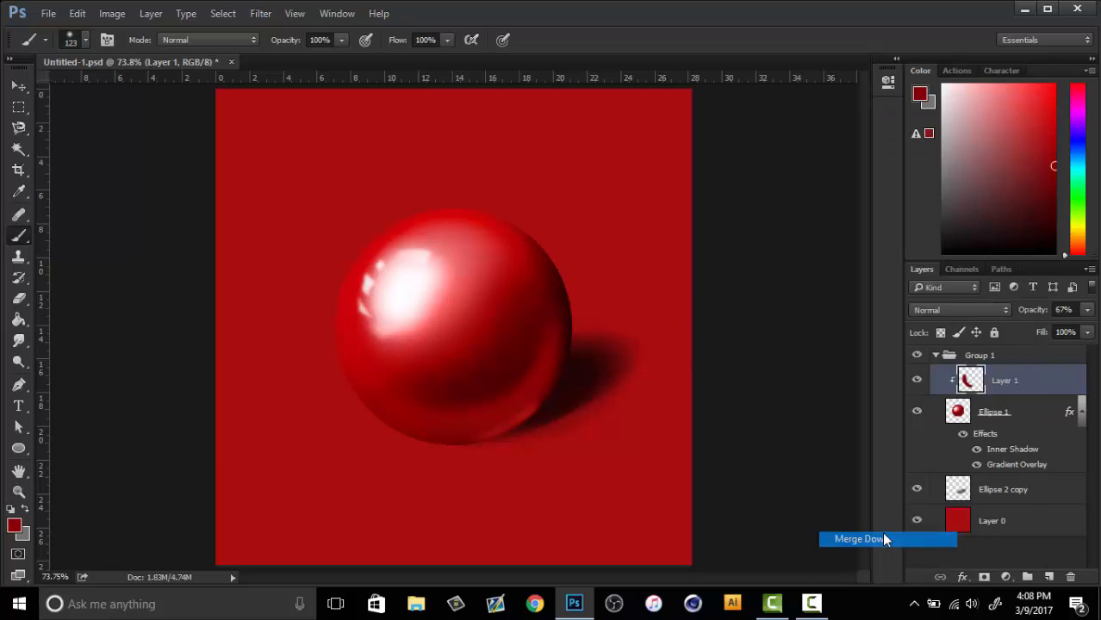
key(z)
alt+click(484, 369)
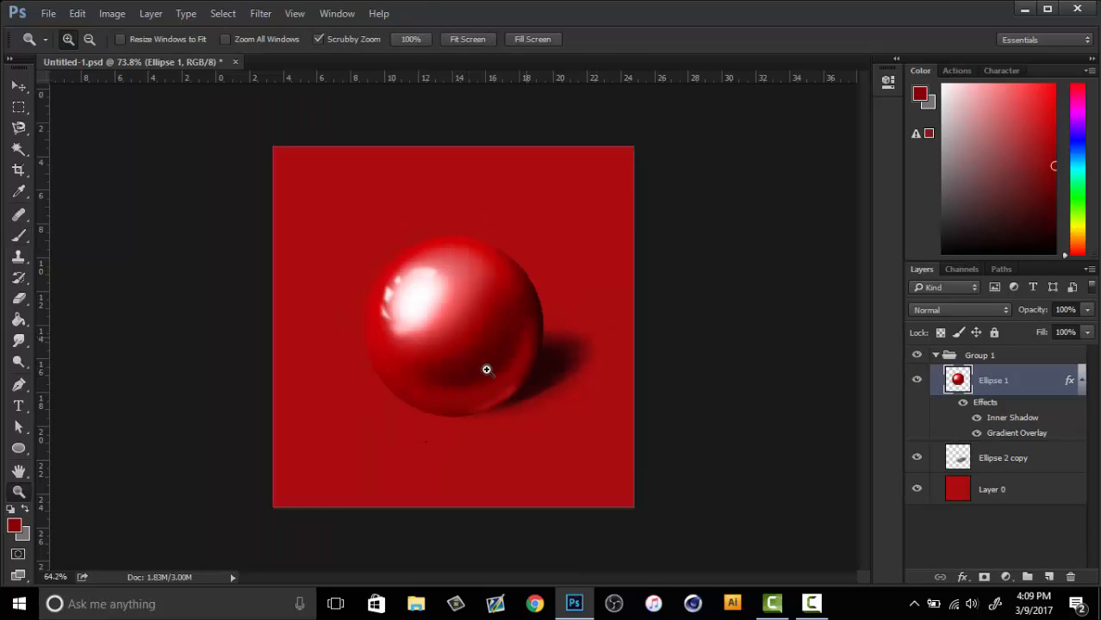
right_click(514, 362)
click(527, 368)
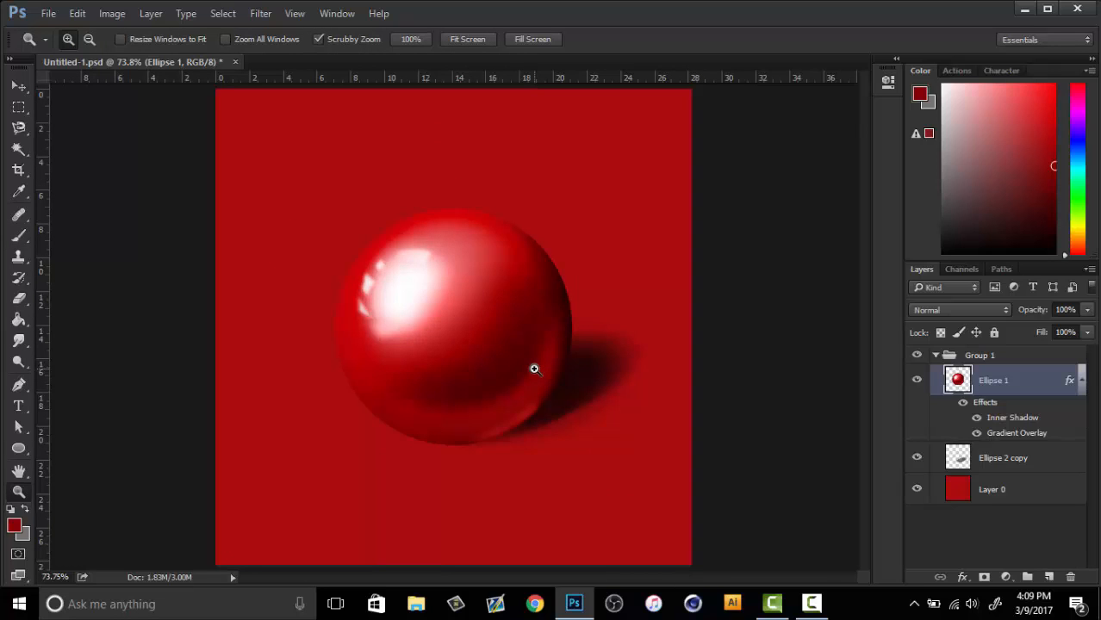
Create a new layer above Ellipse 1 and paint soft black shading from the canvas's upper-right to its bottom with a 498 px brush
click(1048, 576)
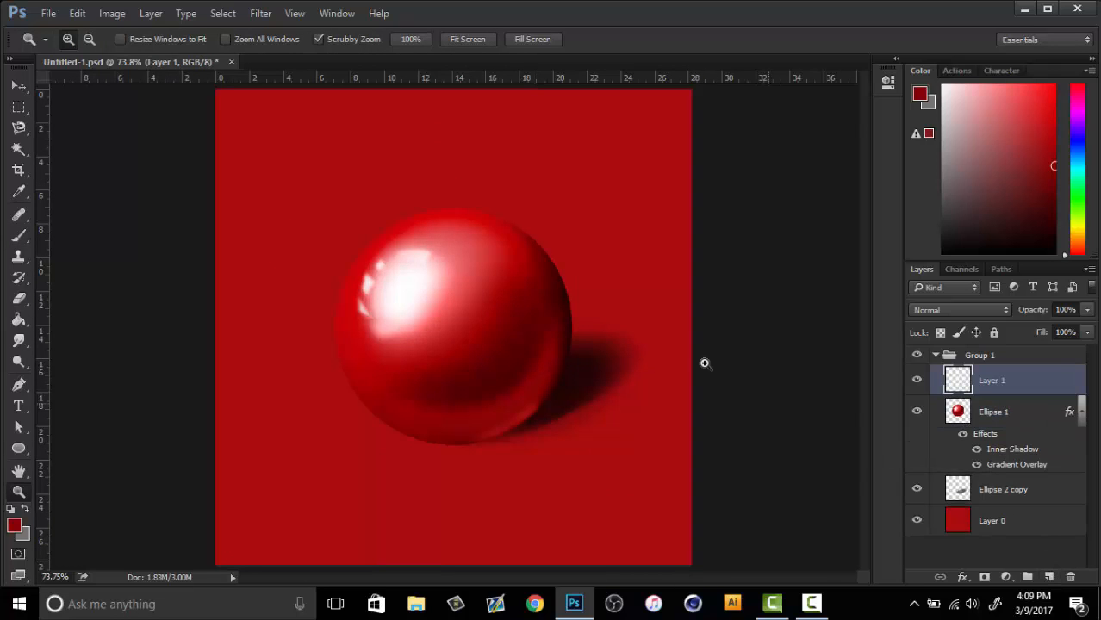
drag(611, 356, 562, 412)
key(b)
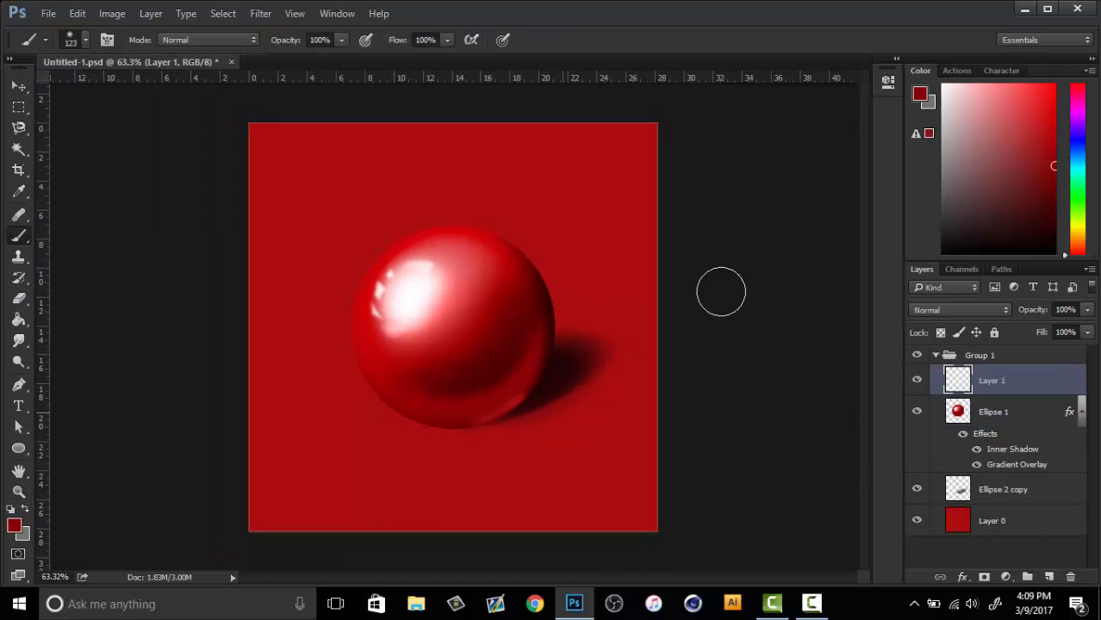
key(d)
right_click(566, 365)
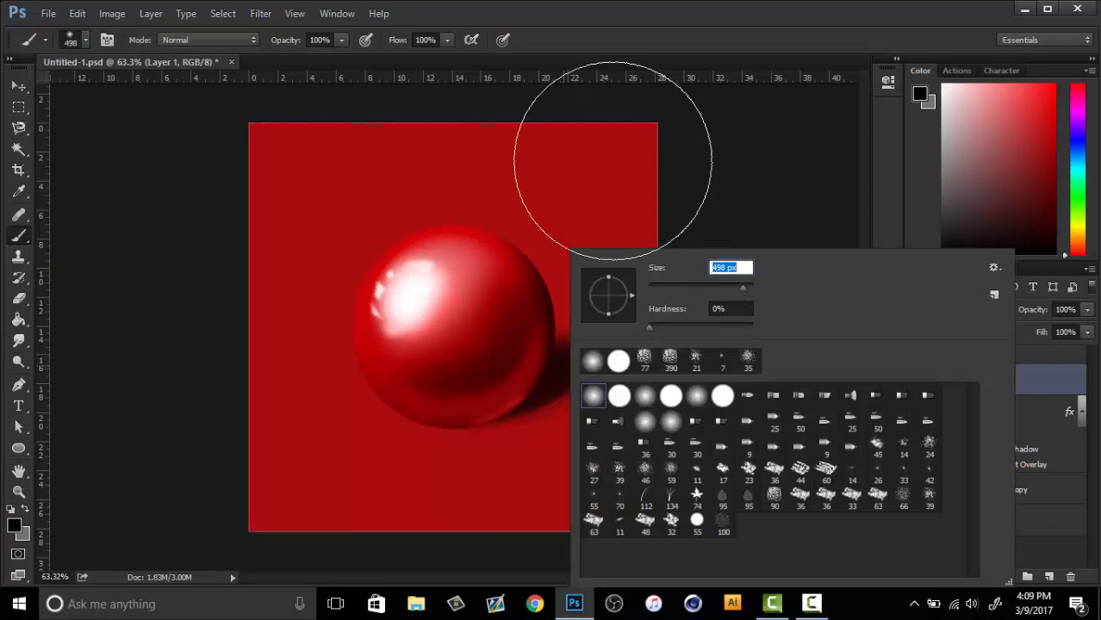
mouse_move(602, 147)
mouse_down()
mouse_move(649, 178)
mouse_move(677, 472)
mouse_move(720, 225)
mouse_move(559, 535)
mouse_move(391, 553)
mouse_move(560, 479)
mouse_move(708, 270)
mouse_move(723, 277)
mouse_move(393, 568)
mouse_move(389, 528)
mouse_move(461, 455)
mouse_up()
Erase the black shading that covers the ball on Layer 1 with a soft 374 px eraser
key(e)
right_click(405, 324)
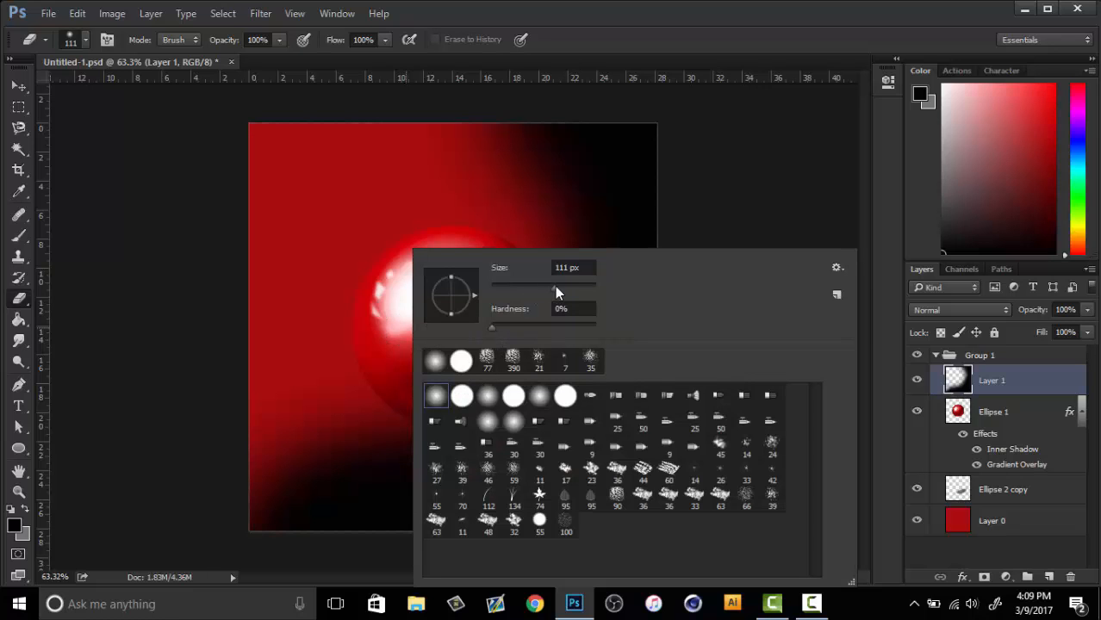
key(Return)
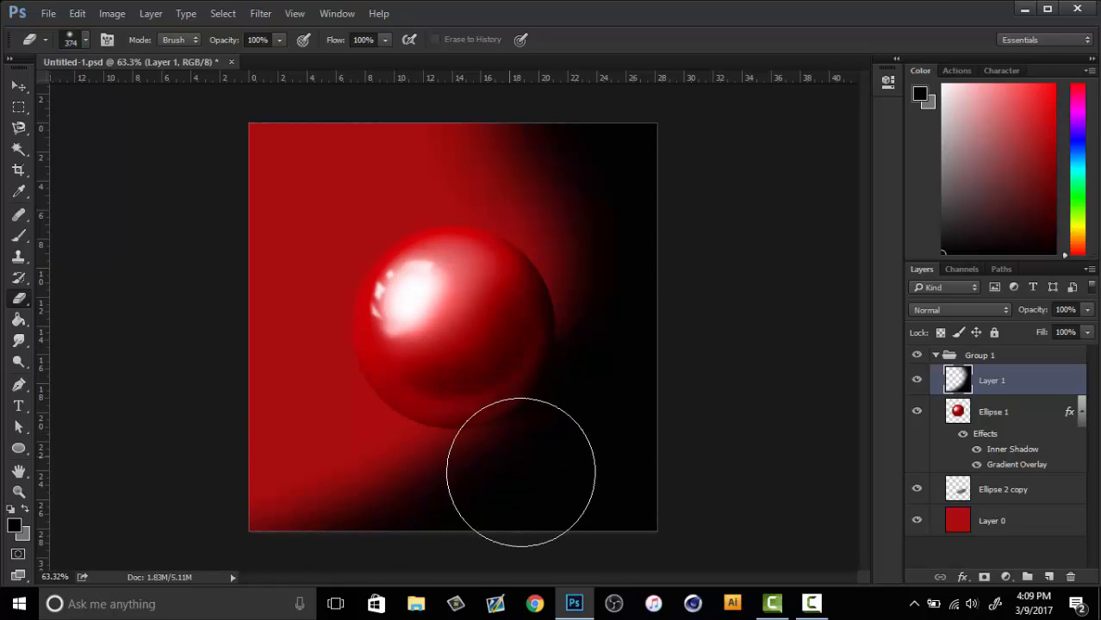
Extend the black shading at the top of Layer 1, move the layer beneath Ellipse 2 copy and set its opacity to 27%
key(b)
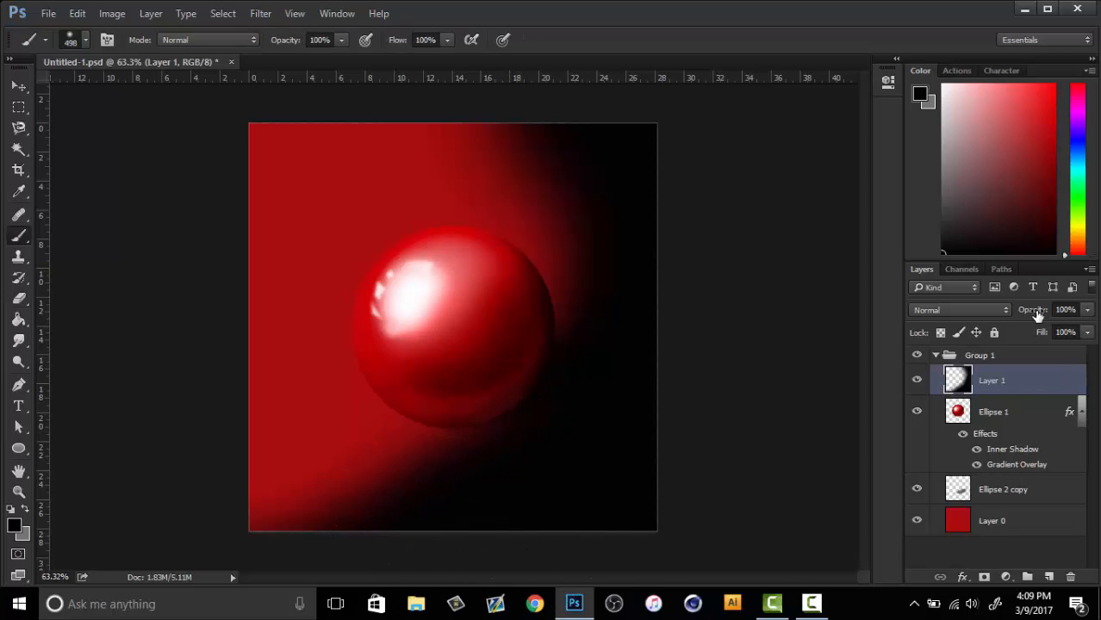
drag(1037, 315, 1005, 320)
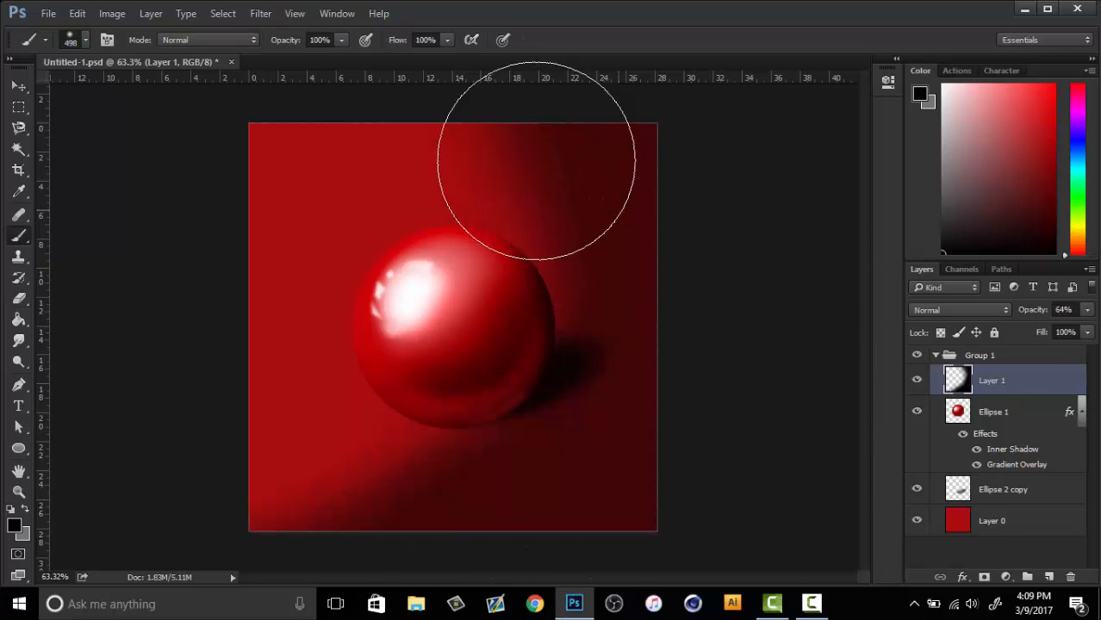
mouse_move(536, 159)
mouse_down()
mouse_move(628, 207)
mouse_move(585, 159)
mouse_up()
mouse_move(958, 377)
mouse_down()
mouse_move(1012, 406)
mouse_move(1012, 507)
mouse_up()
drag(1033, 310, 1002, 319)
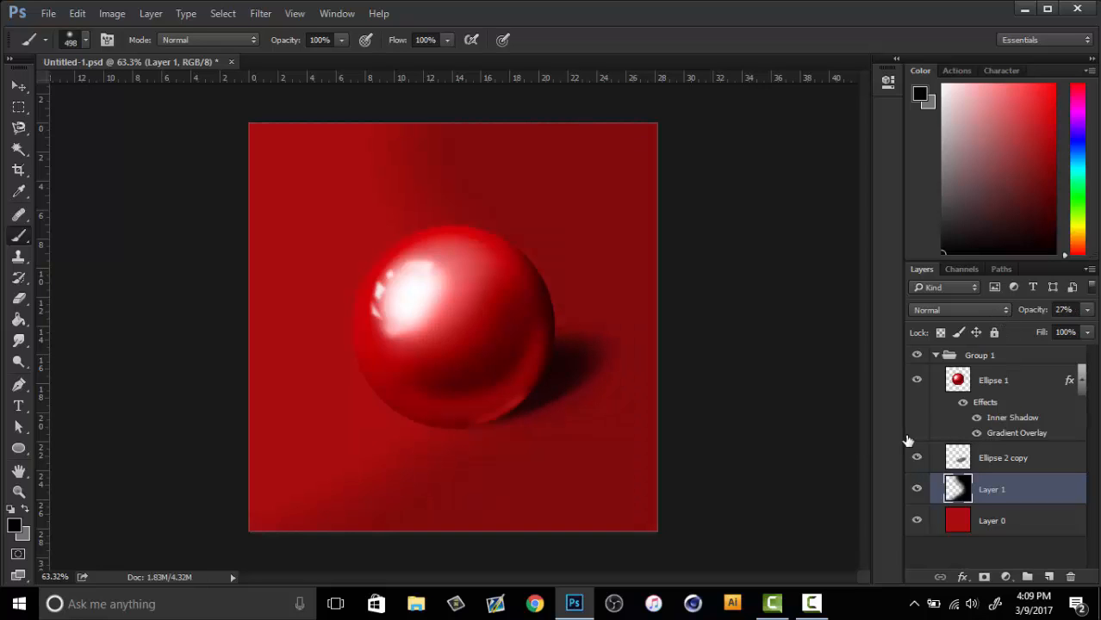
Paint black shading along the canvas's right edge on a new layer above Layer 1 and lower that layer's opacity
click(1048, 577)
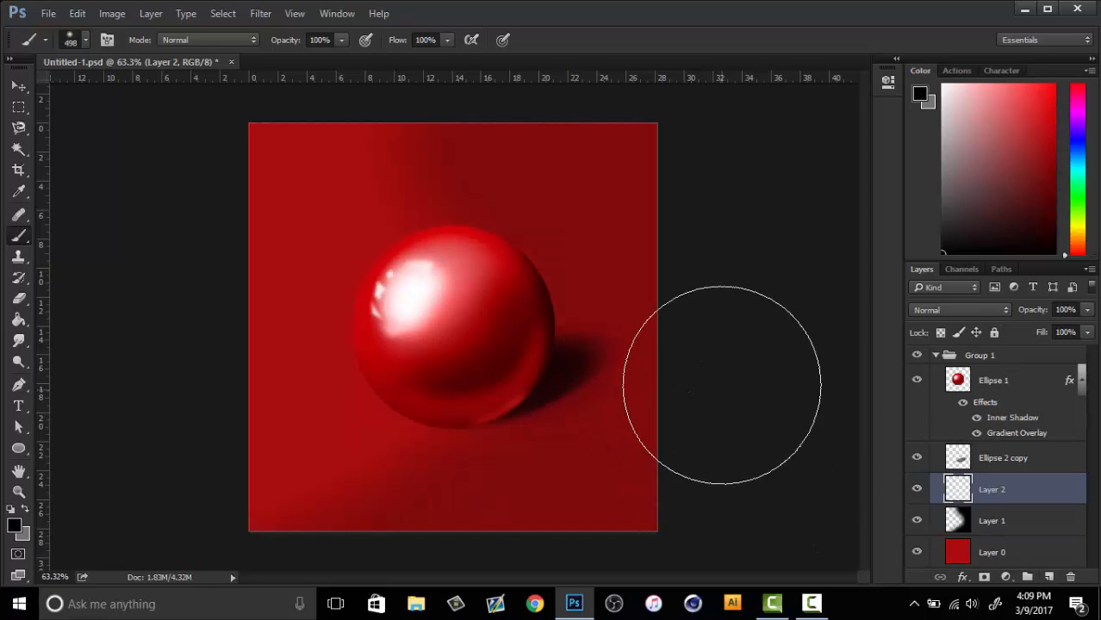
mouse_move(705, 381)
mouse_down()
mouse_move(640, 138)
mouse_move(592, 84)
mouse_move(695, 327)
mouse_move(655, 517)
mouse_up()
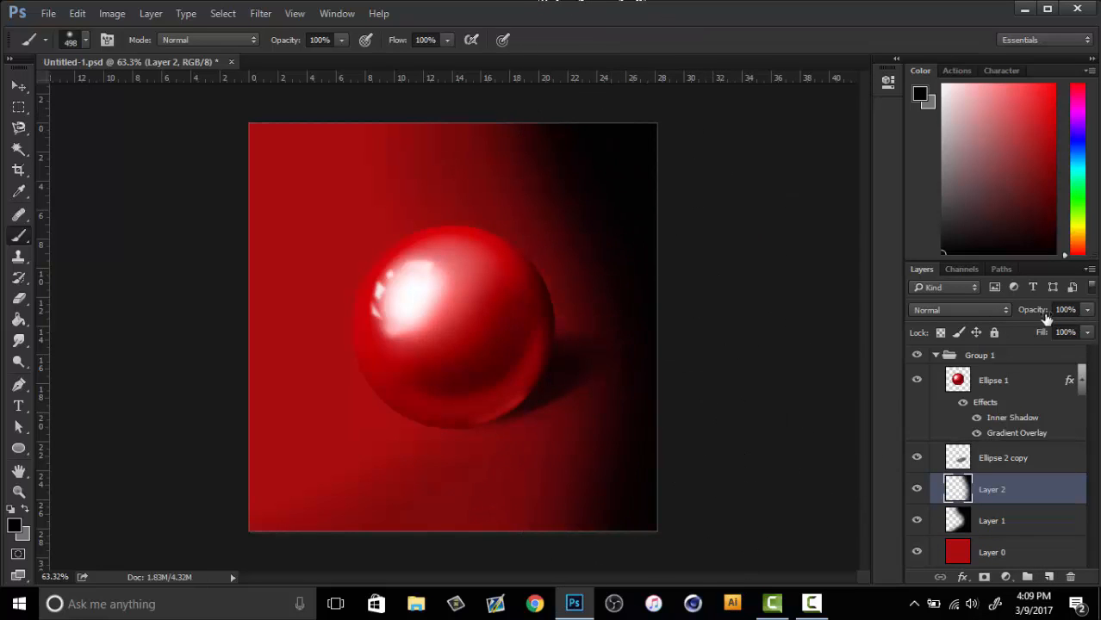
drag(1038, 320, 993, 331)
Set the opacity of shading layer Layer 1 to 18% and of Layer 2 to 13%
click(997, 462)
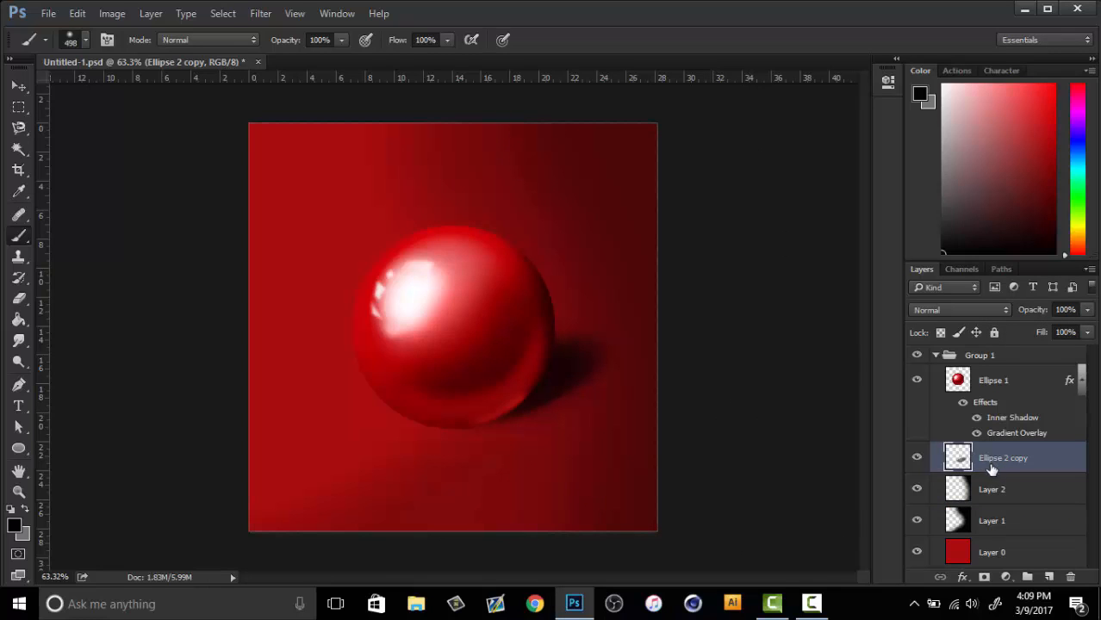
click(992, 520)
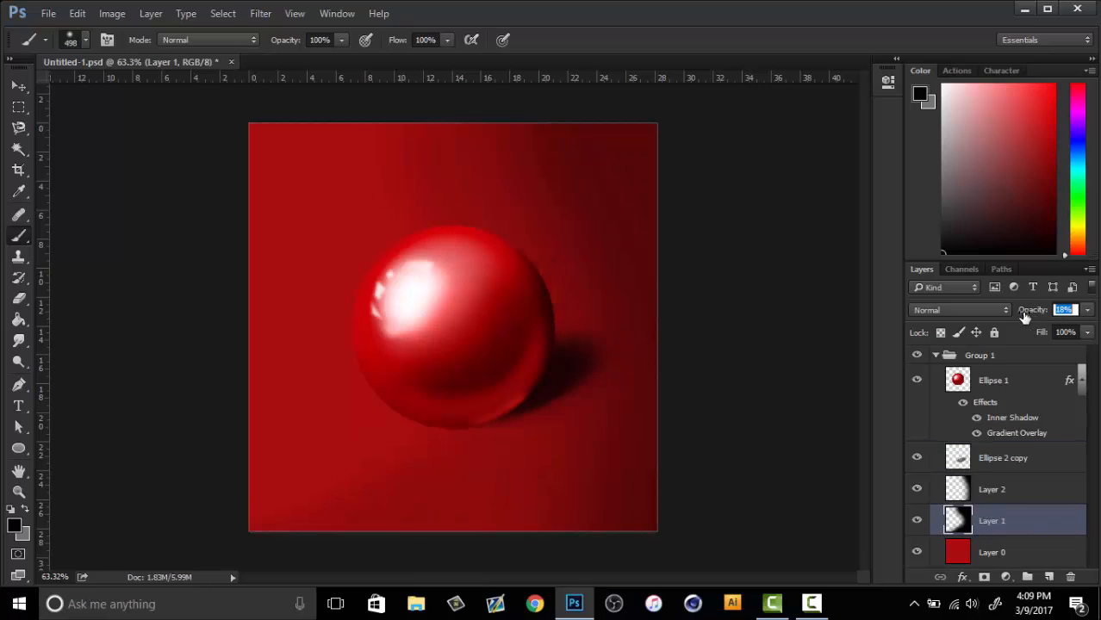
click(990, 484)
drag(1026, 315, 1016, 317)
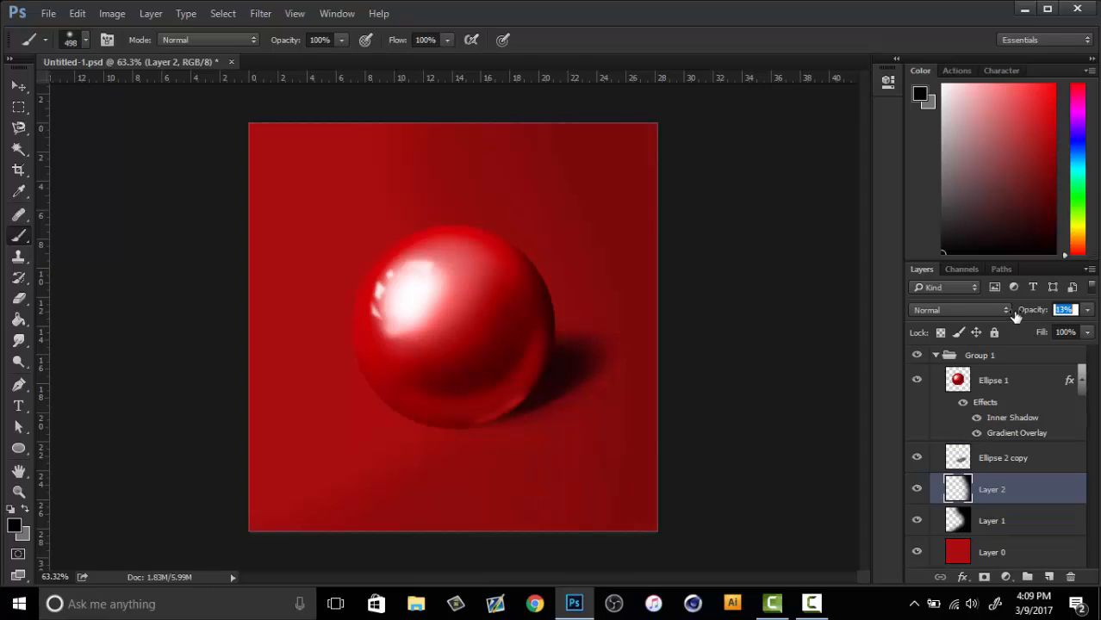
Add a soft black shadow behind the ball on a new layer, erase its left side with a 374 px eraser and set 64% opacity
key(z)
key(ctrl+0)
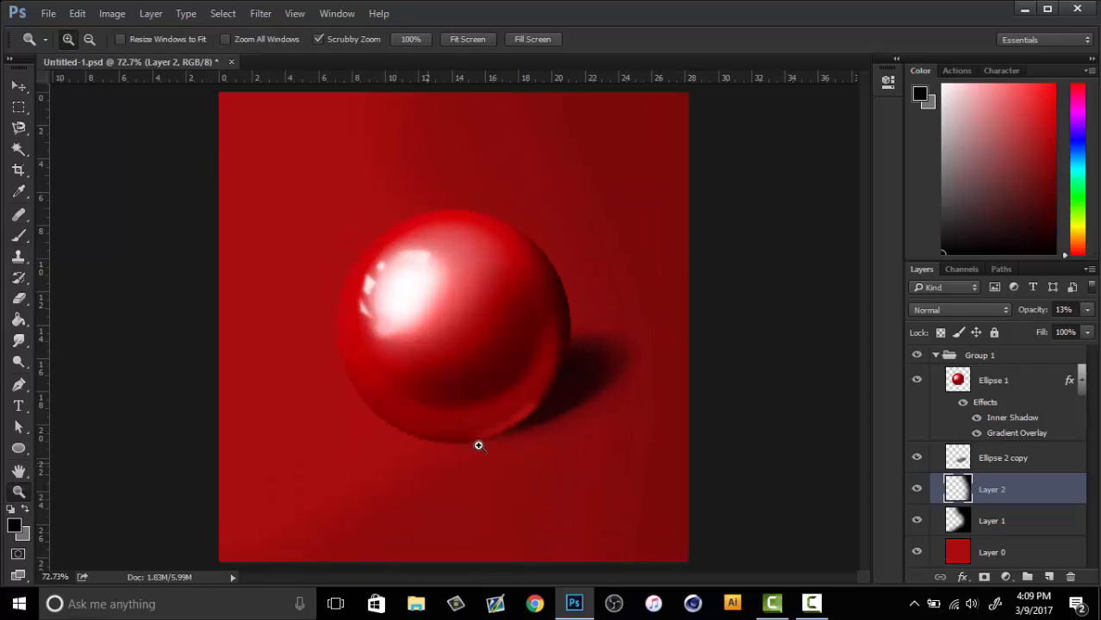
click(478, 446)
right_click(491, 448)
click(517, 457)
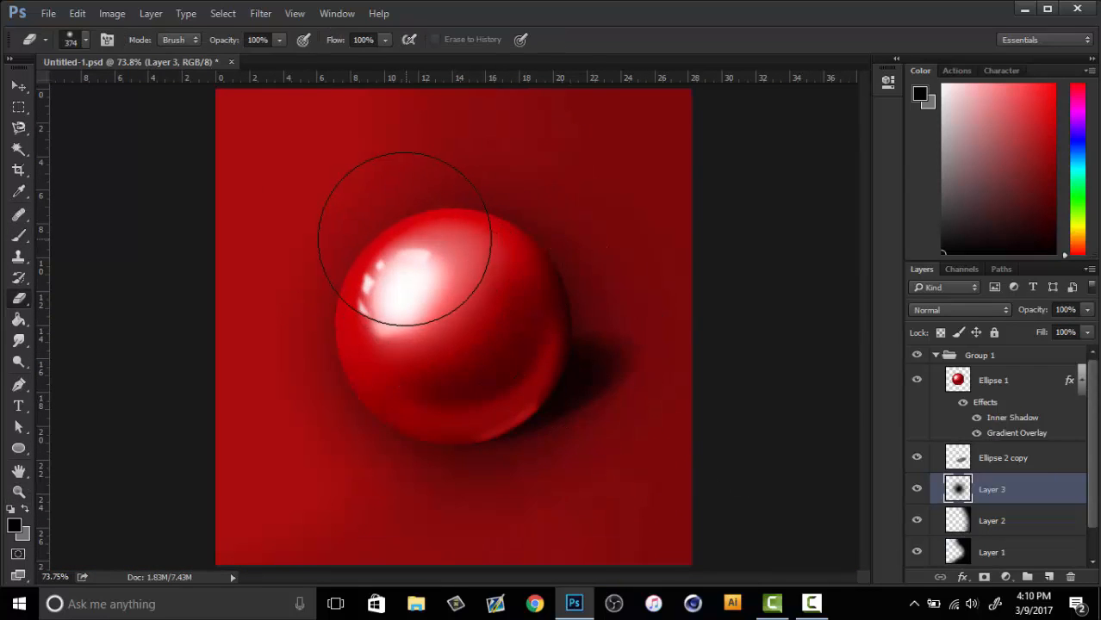
mouse_move(405, 238)
mouse_down()
mouse_move(326, 315)
mouse_move(355, 237)
mouse_move(551, 238)
mouse_move(331, 321)
mouse_move(311, 342)
mouse_move(334, 394)
mouse_up()
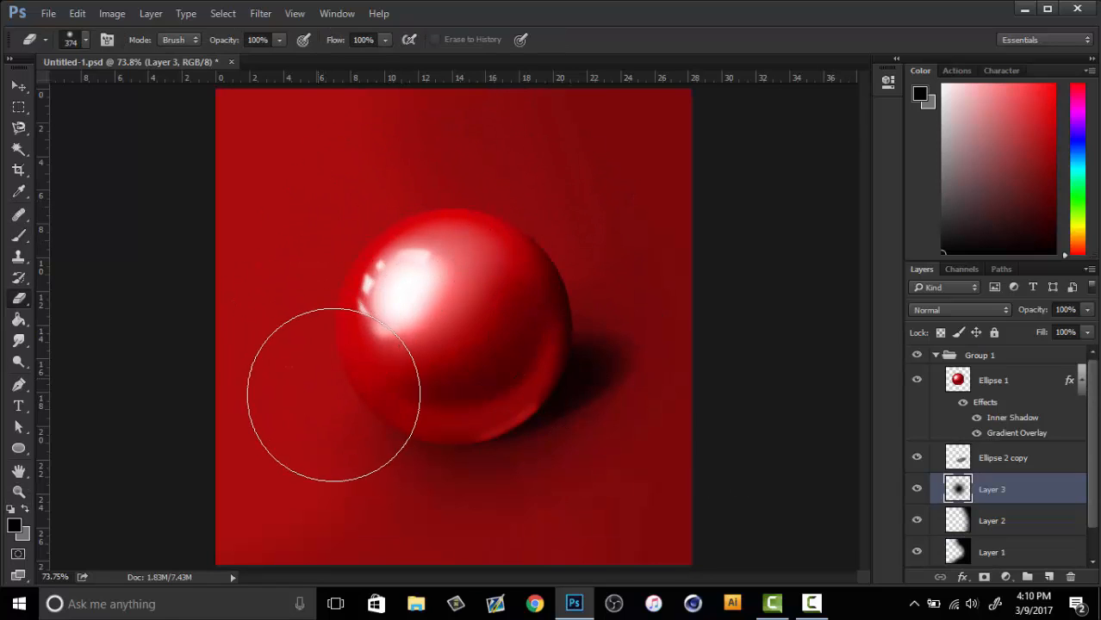
drag(1033, 313, 1011, 318)
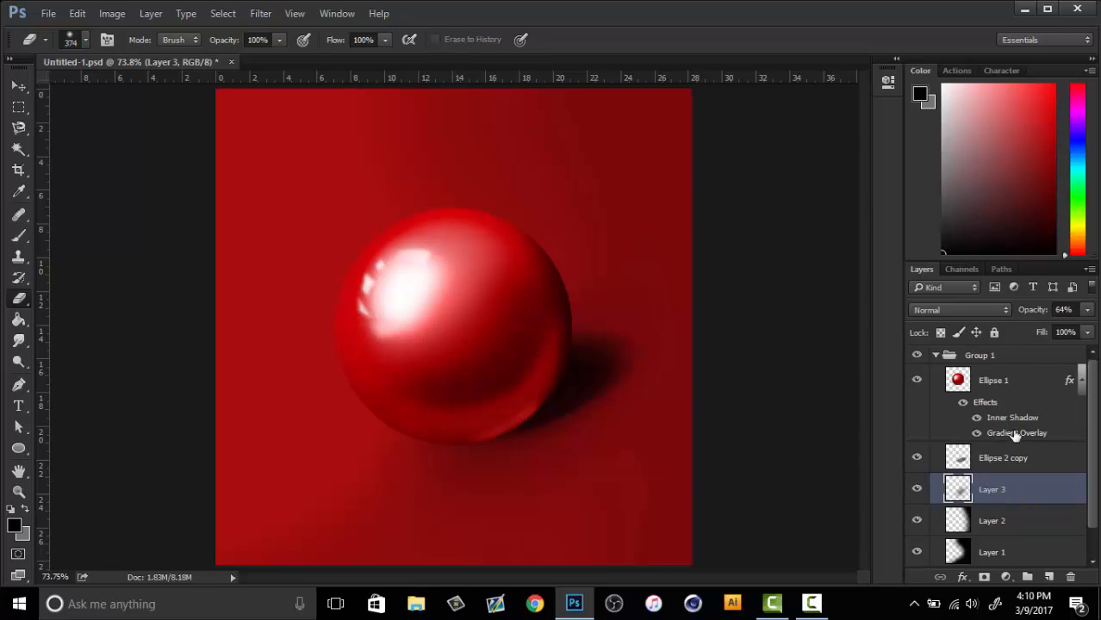
Paint sampled background red over the left side on a new layer above Ellipse 1 and set its blend mode to Linear Dodge (Add)
click(1011, 390)
click(1048, 576)
key(b)
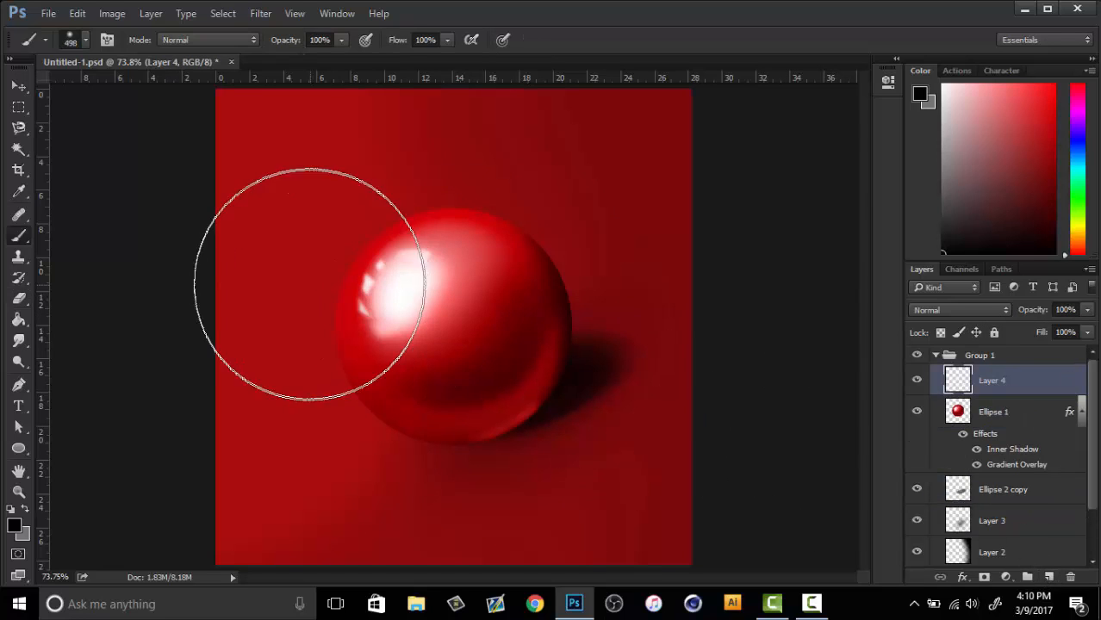
alt+click(282, 245)
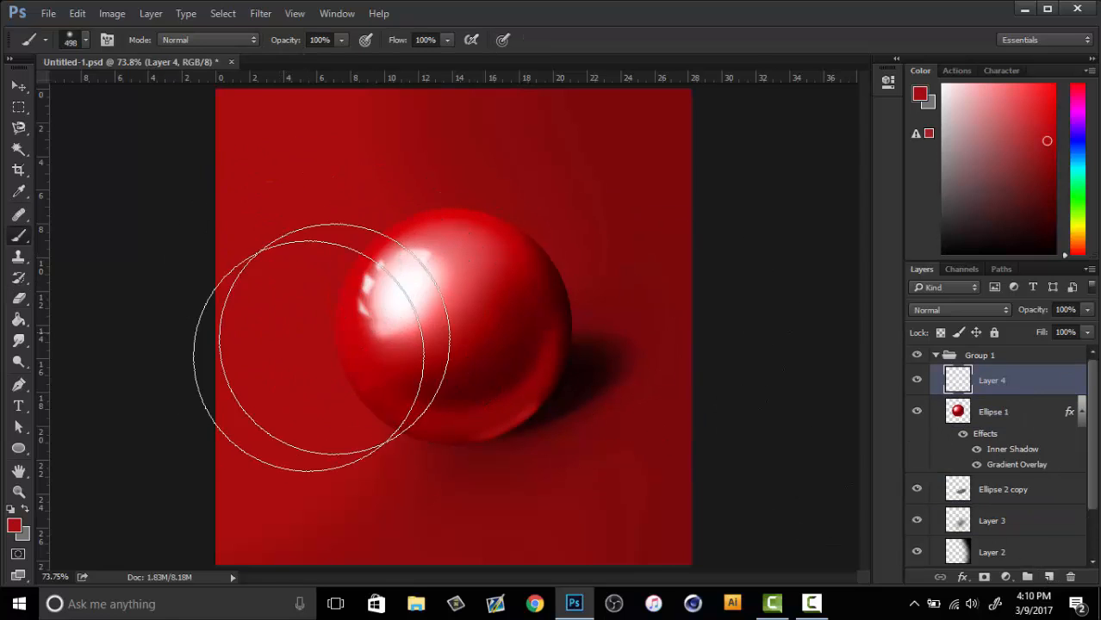
mouse_move(398, 480)
mouse_down()
mouse_move(290, 488)
mouse_move(263, 278)
mouse_up()
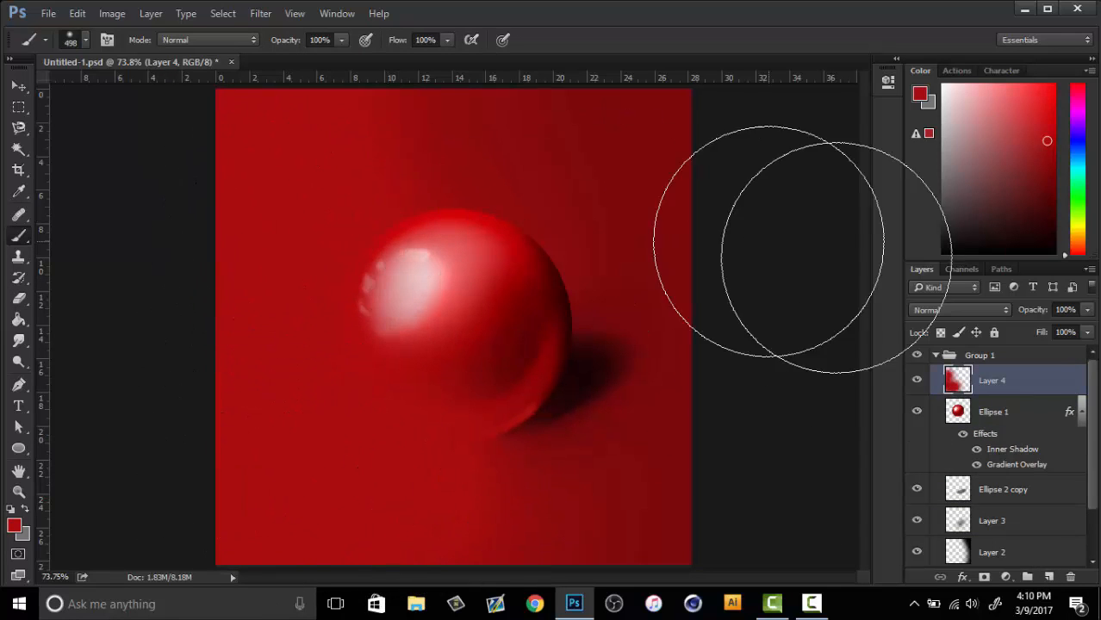
click(958, 310)
click(944, 122)
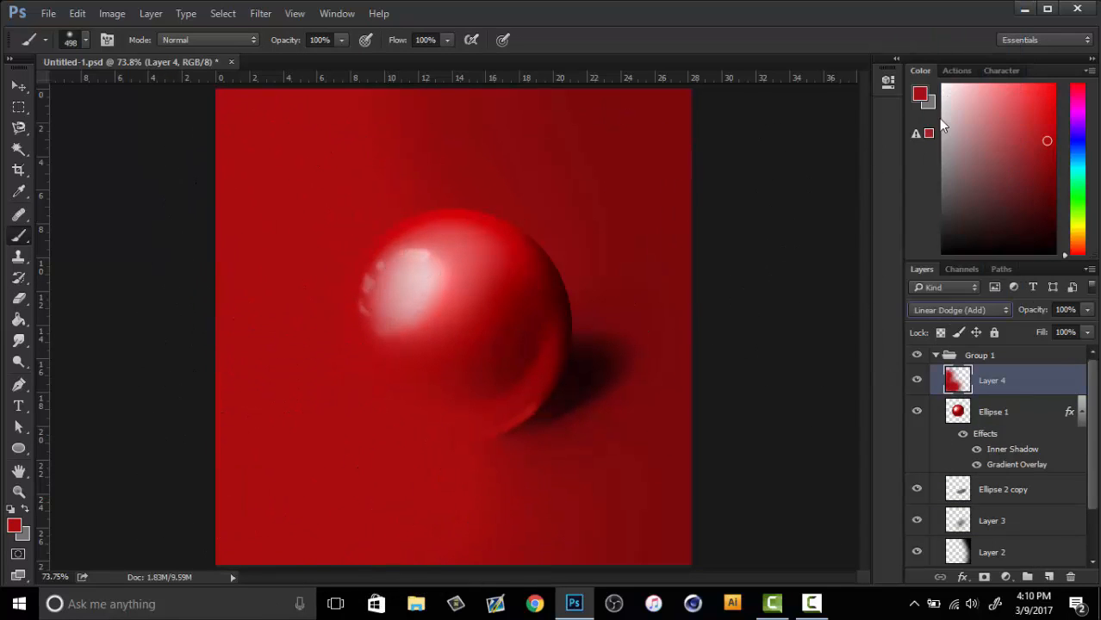
Apply a Gaussian Blur with a 134.8-pixel radius to Layer 4 and lower its opacity to 14%
click(1034, 310)
text(50)
key(Return)
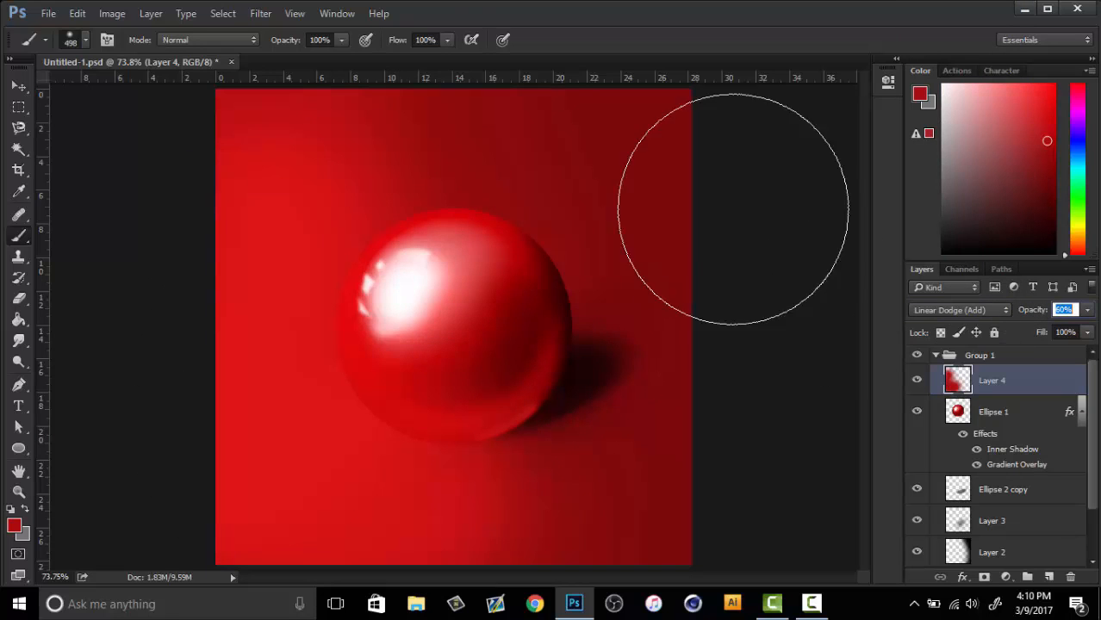
click(261, 13)
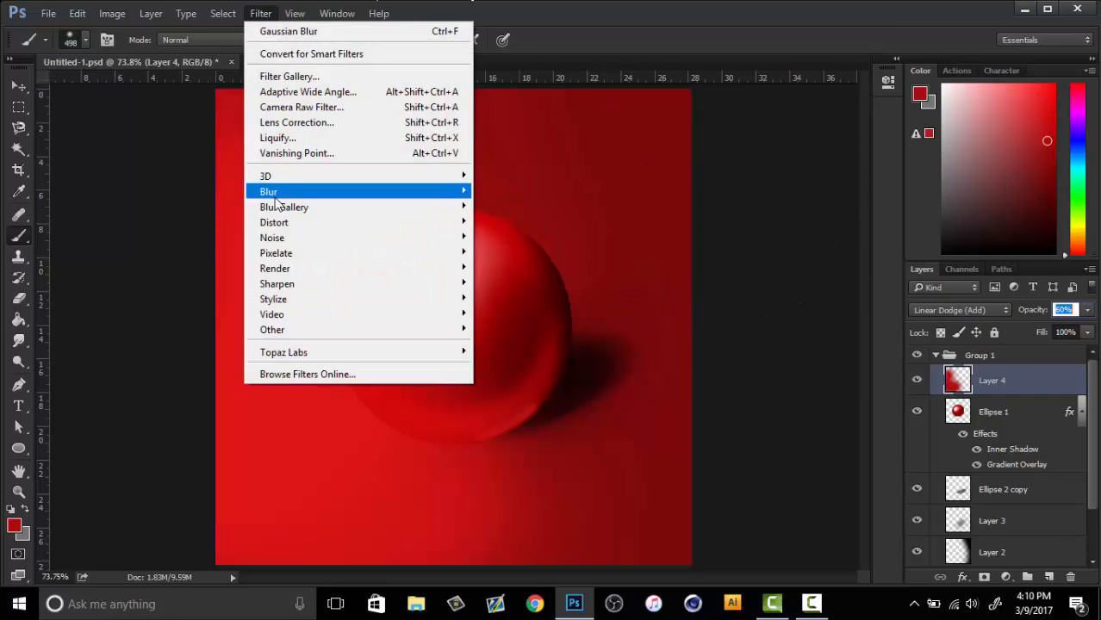
mouse_move(268, 191)
click(196, 248)
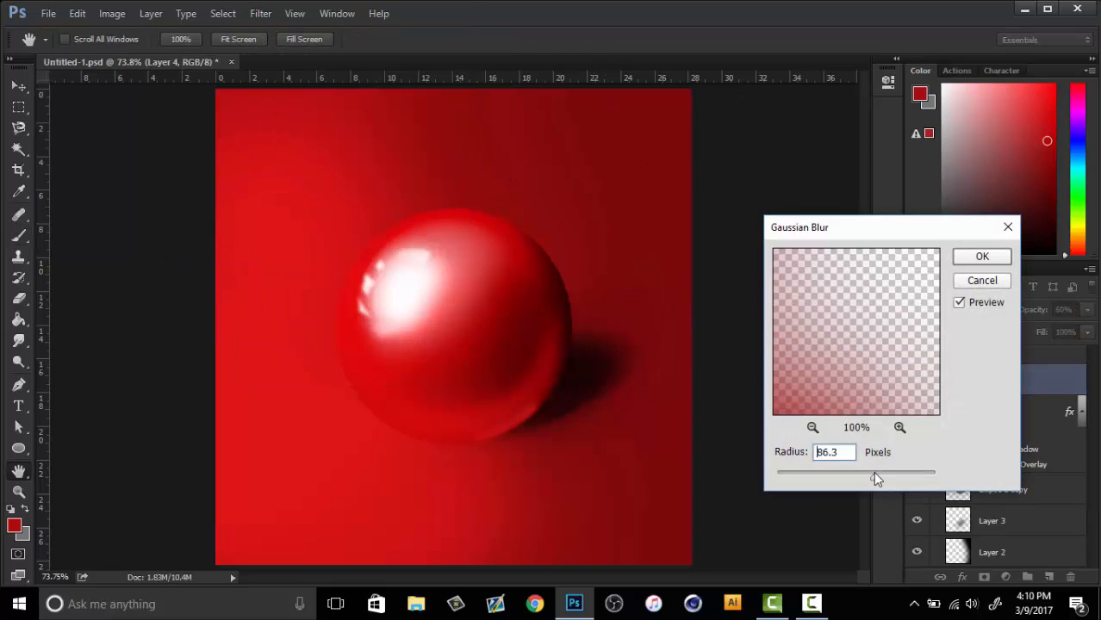
drag(873, 471, 886, 472)
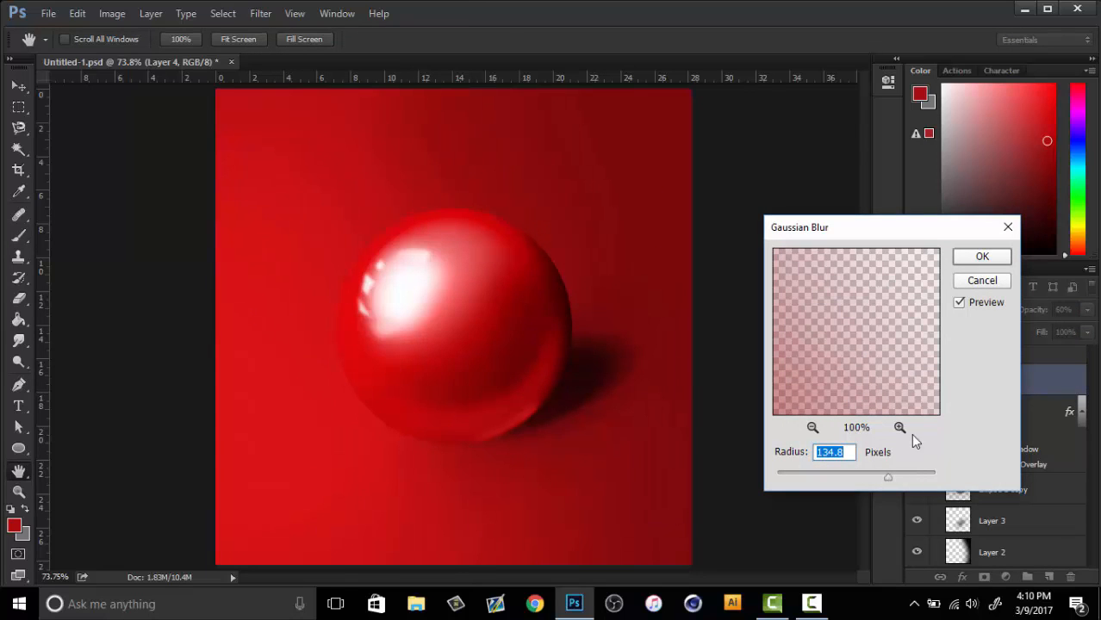
click(981, 256)
mouse_move(1038, 311)
mouse_down()
mouse_move(1097, 297)
mouse_move(1040, 315)
mouse_up()
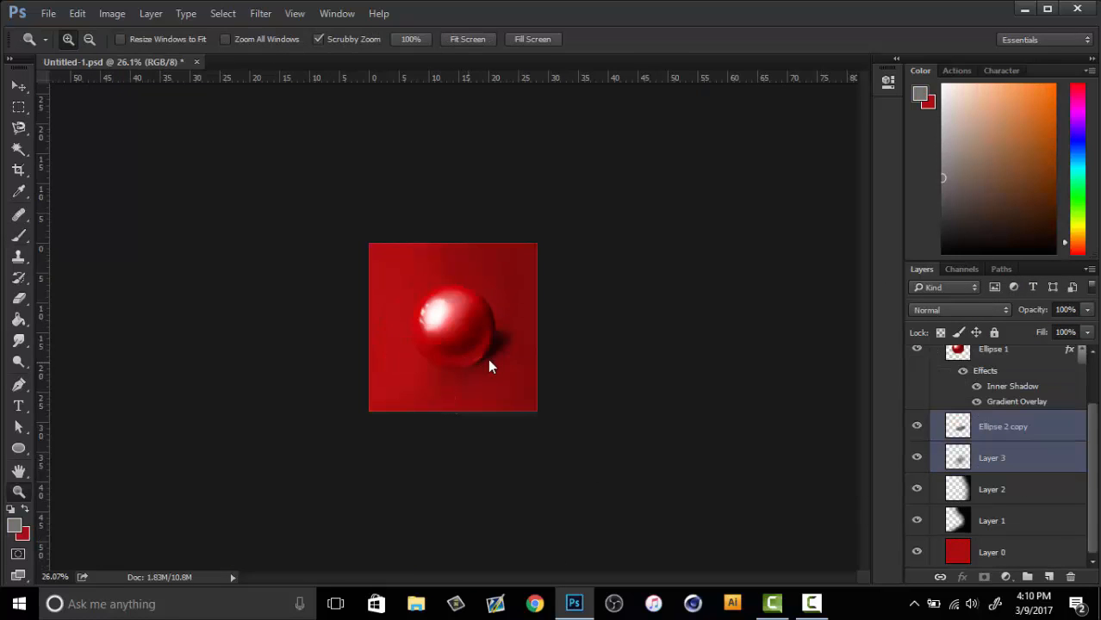
Lower the opacity of the background shading layer Layer 1 to 5%
drag(489, 363, 536, 375)
click(992, 497)
click(990, 521)
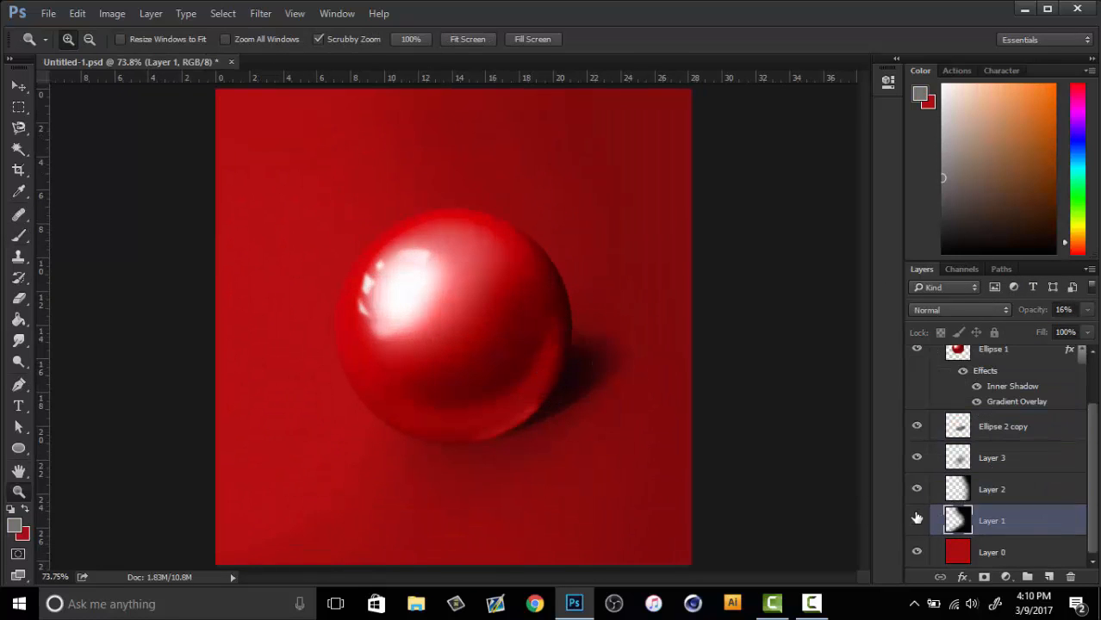
mouse_move(1021, 314)
mouse_down()
mouse_move(1034, 314)
mouse_move(1005, 314)
mouse_up()
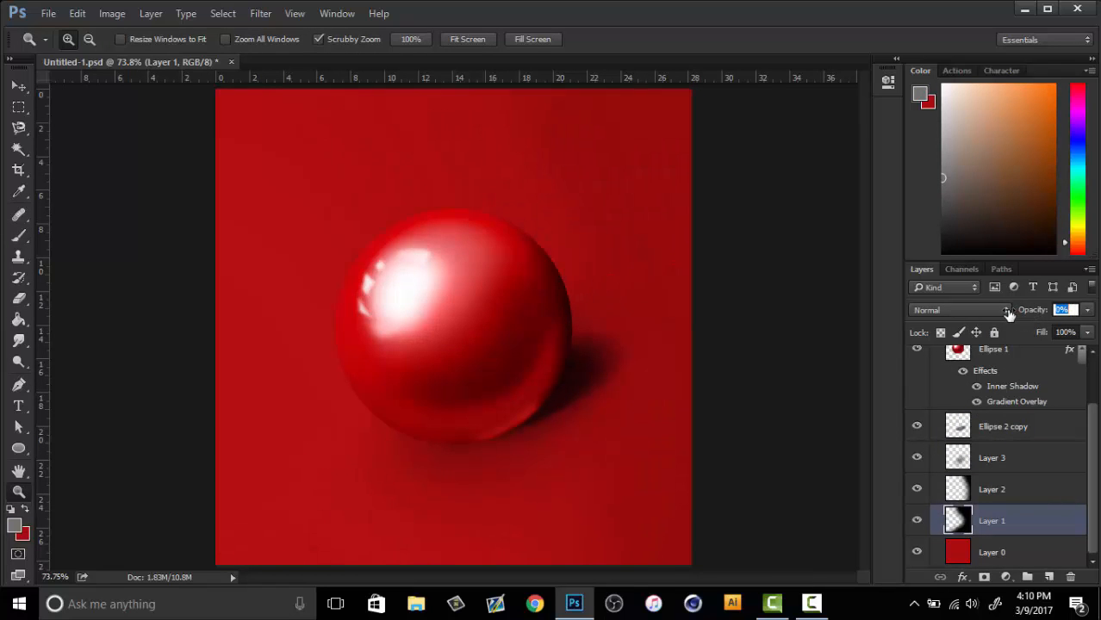
scroll(543, 379, down, 1)
scroll(1006, 452, up, 2)
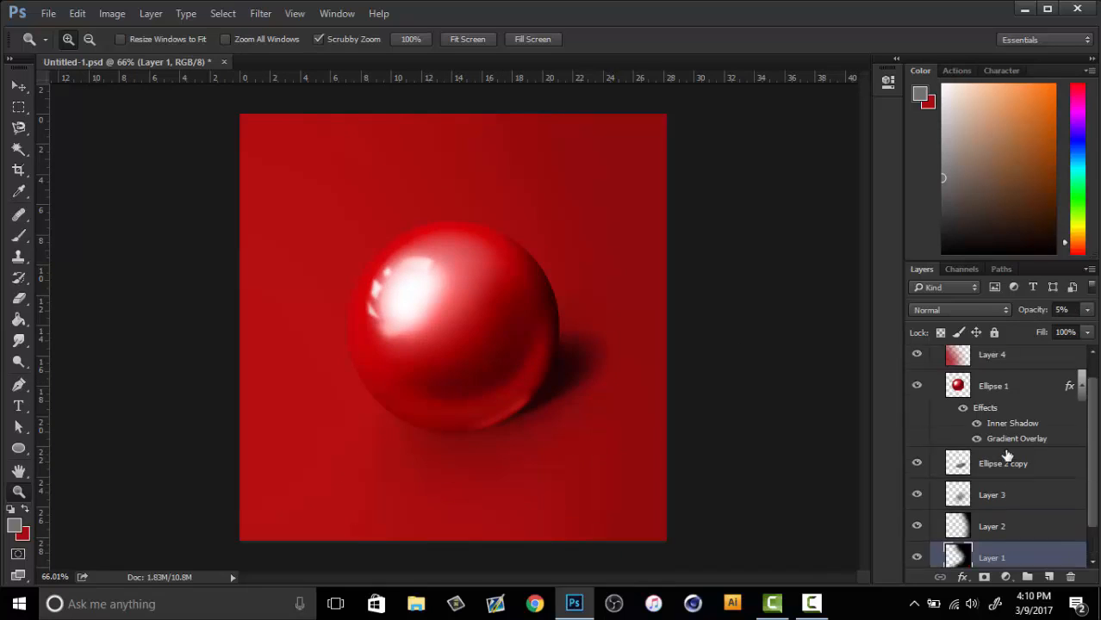
Add a Curves adjustment layer above Layer 4, pulling down the shadows and anchoring the midtones, and compare before and after
click(978, 374)
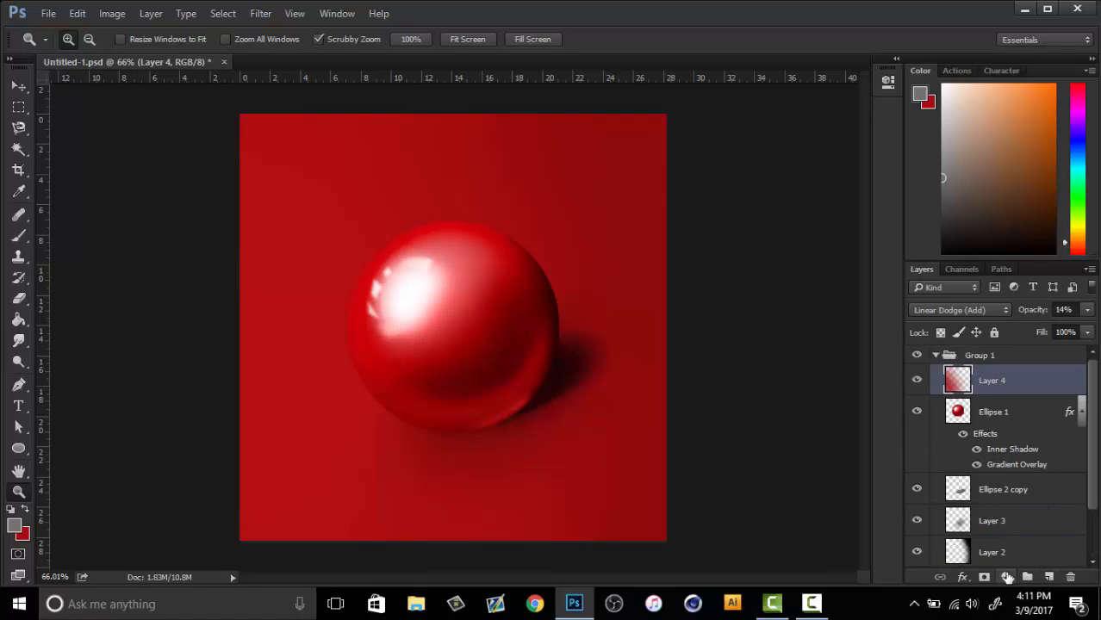
click(1005, 577)
click(984, 317)
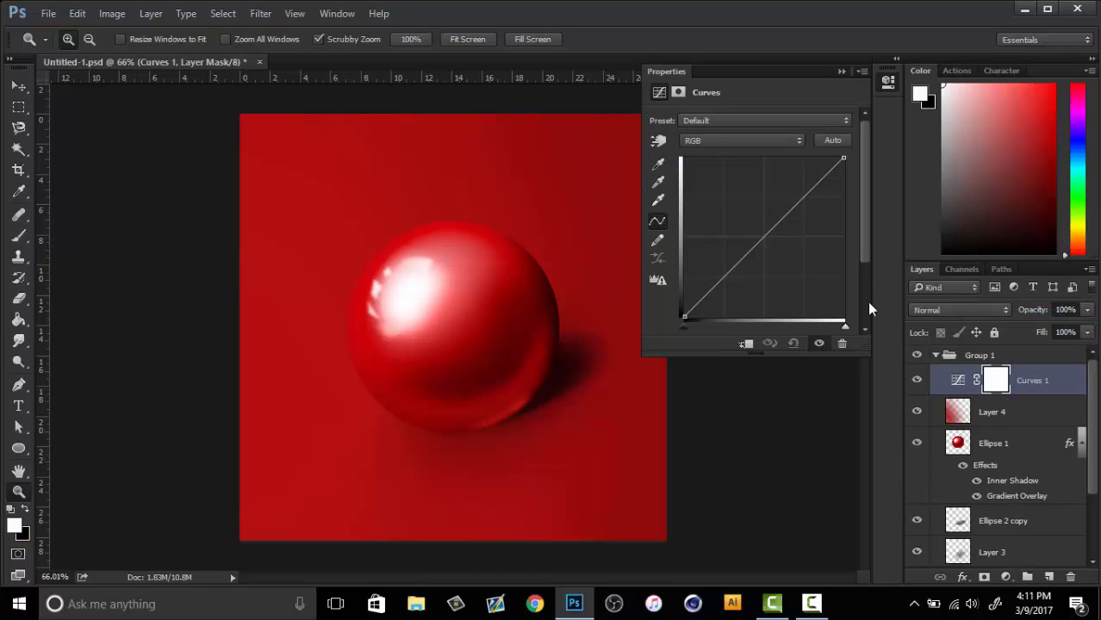
drag(707, 295, 714, 296)
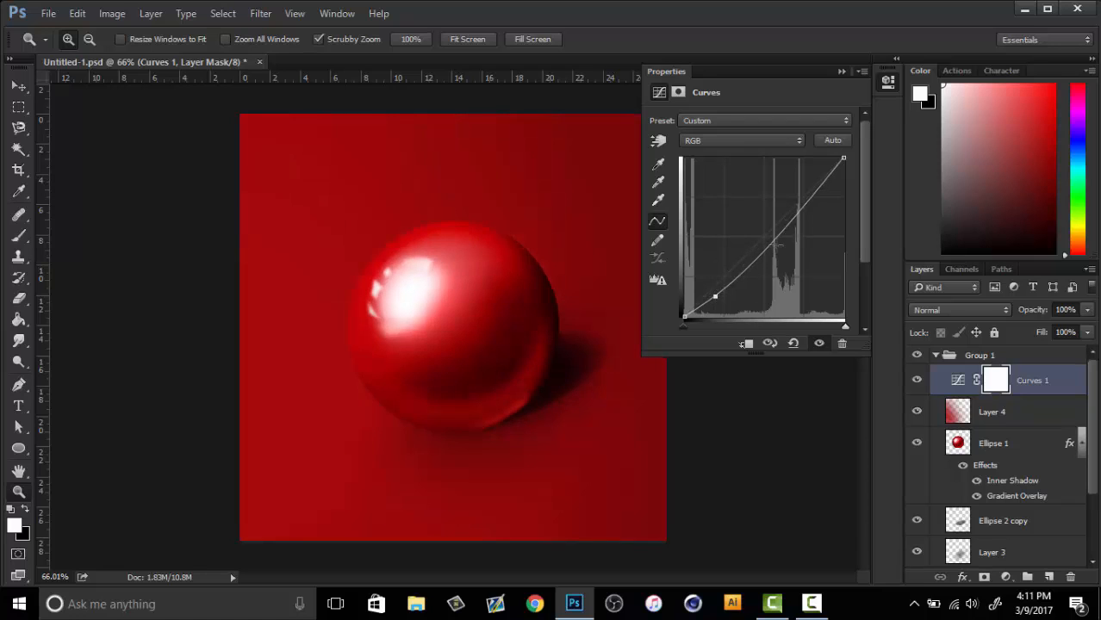
drag(779, 236, 774, 234)
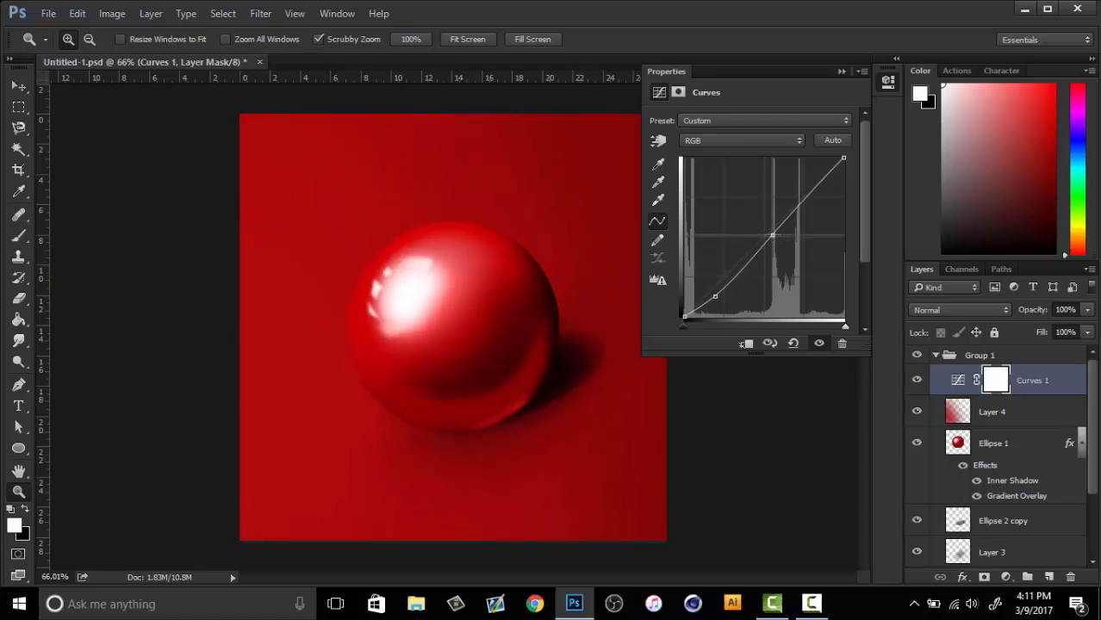
click(841, 71)
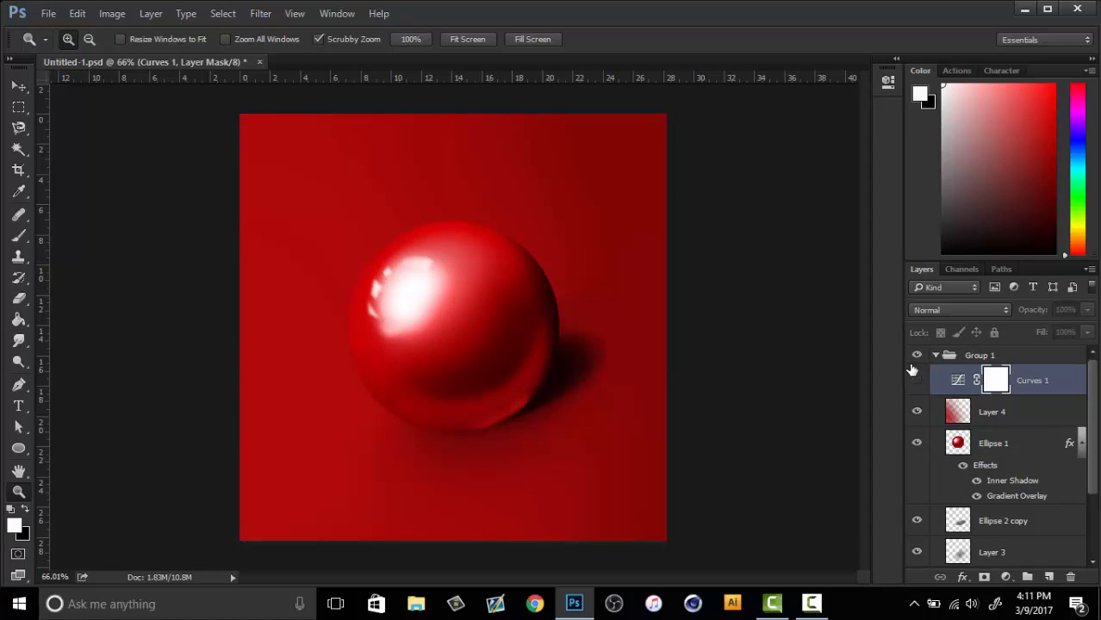
click(916, 379)
click(917, 380)
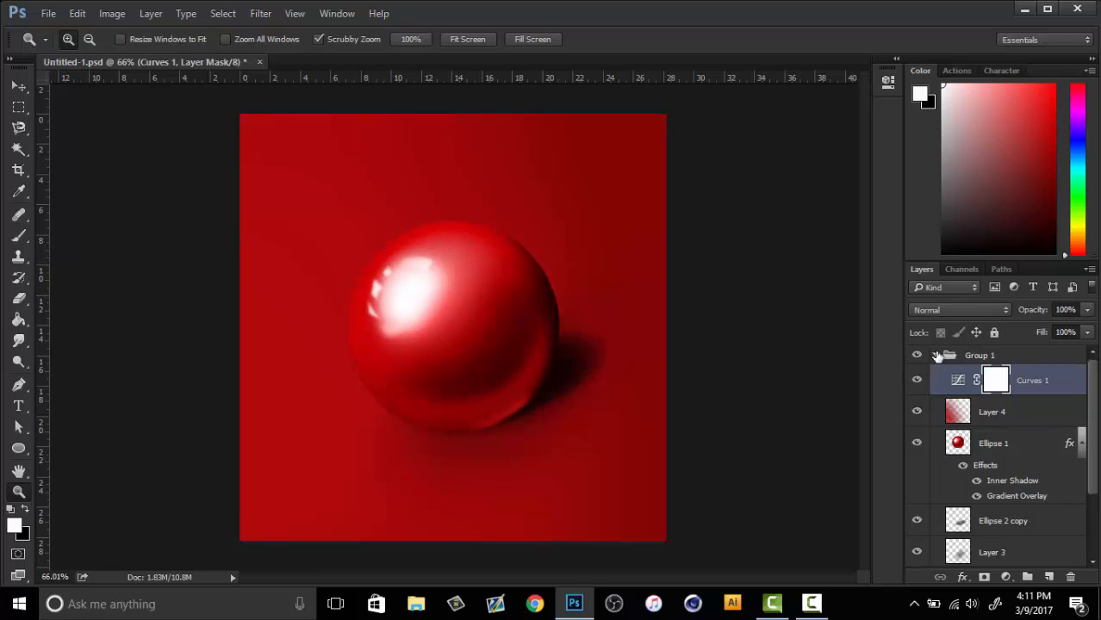
Duplicate the collapsed Group 1 and merge the copy into a single layer
click(936, 357)
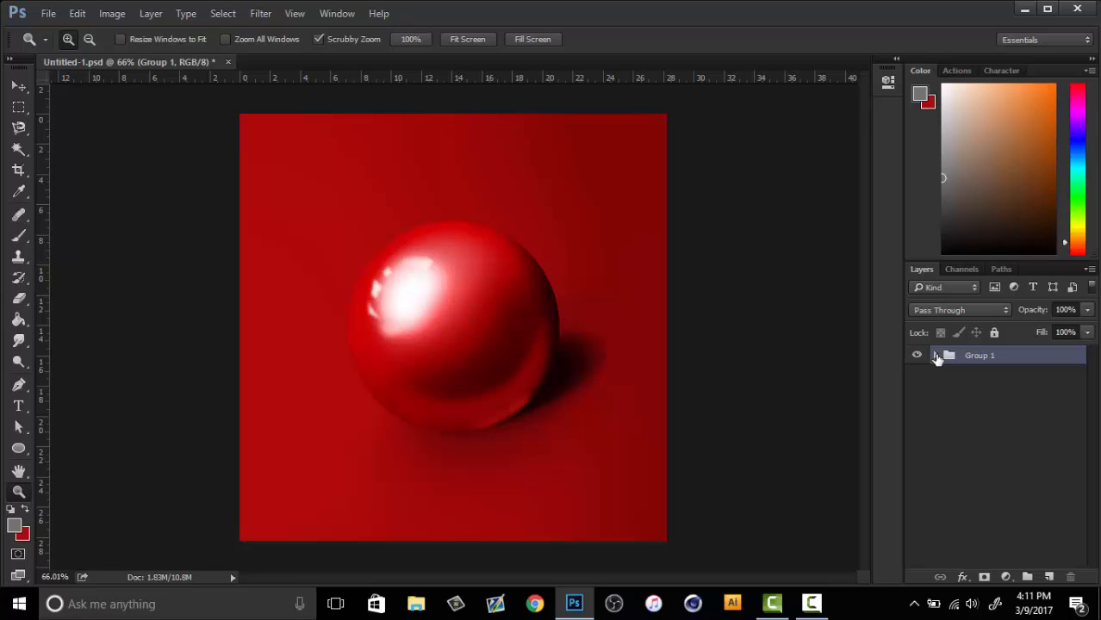
key(ctrl+j)
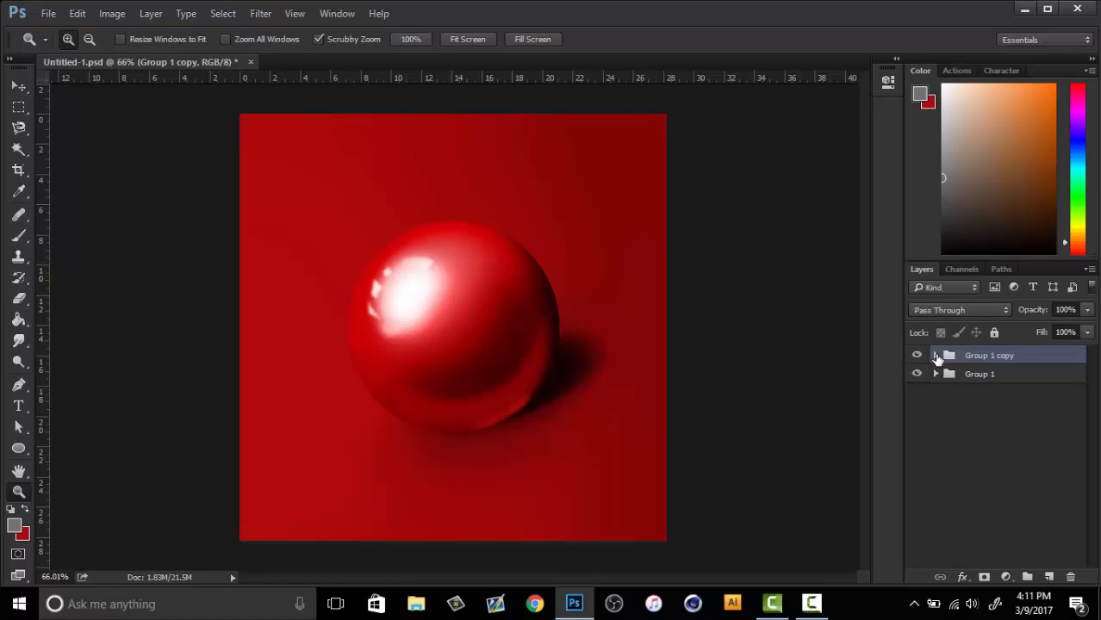
key(ctrl+e)
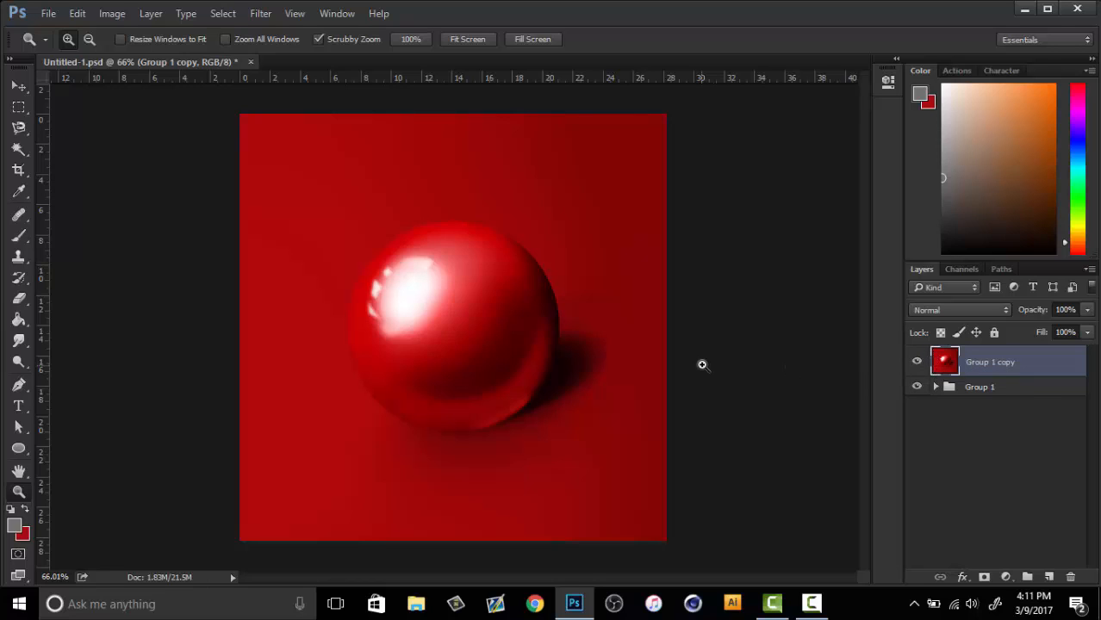
Hide the original Group 1 and select the merged Group 1 copy layer
click(1004, 388)
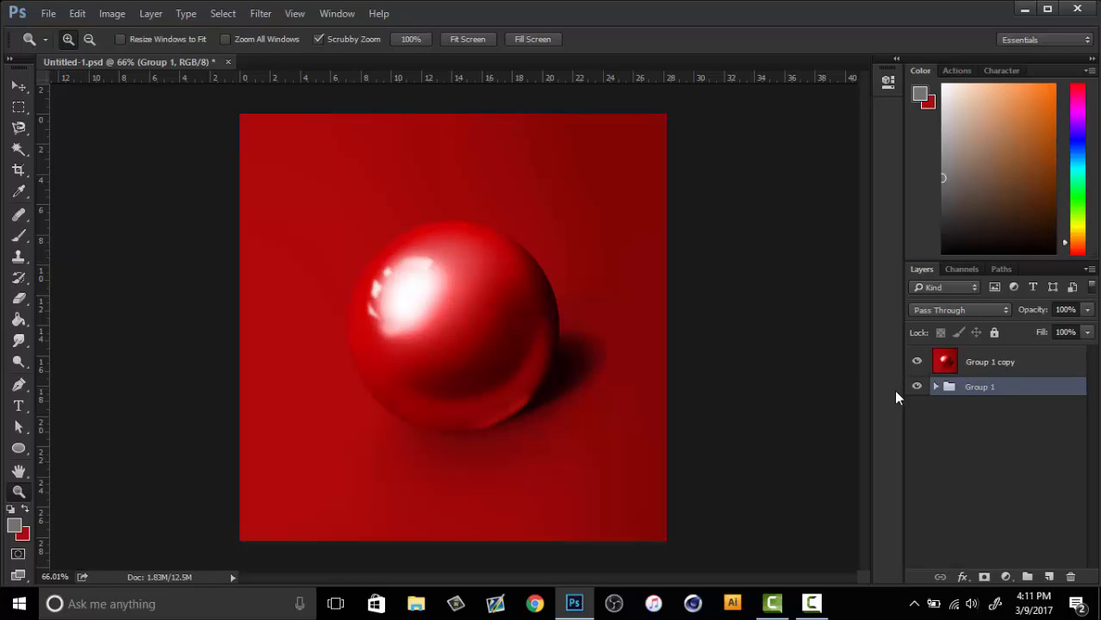
click(934, 387)
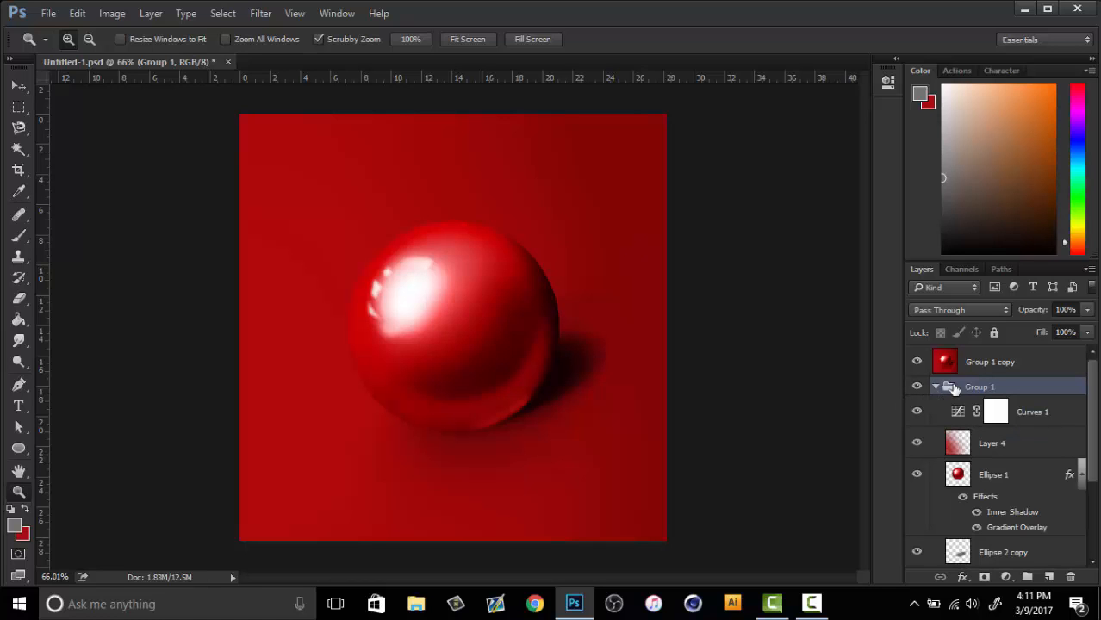
click(934, 387)
click(921, 386)
click(923, 366)
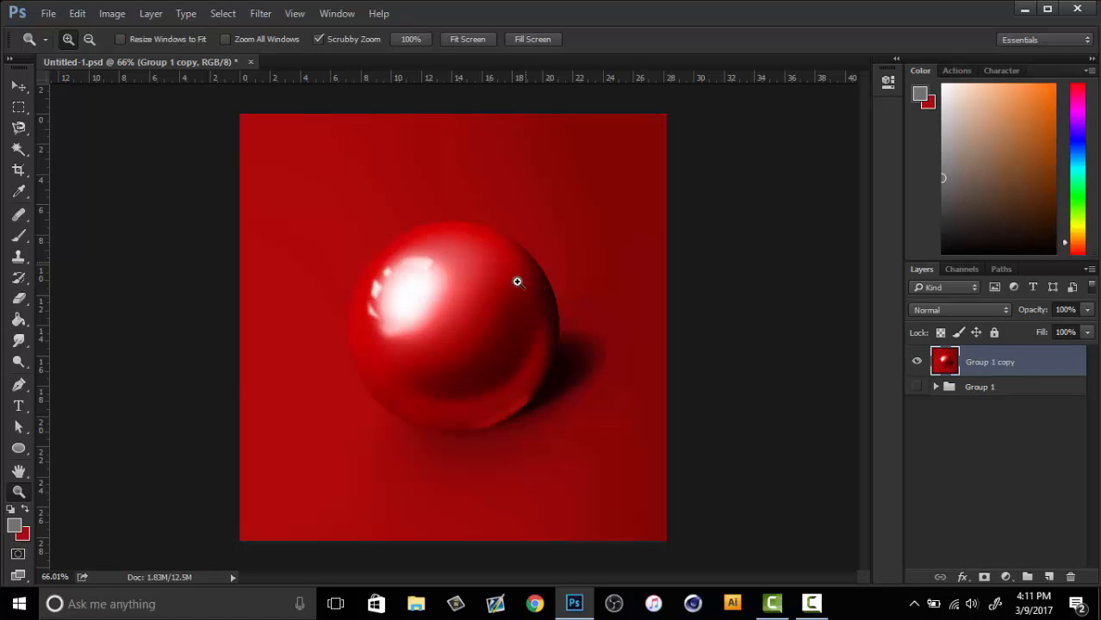
Add 2% monochromatic noise with Gaussian distribution to the Group 1 copy layer
drag(516, 280, 552, 277)
click(260, 14)
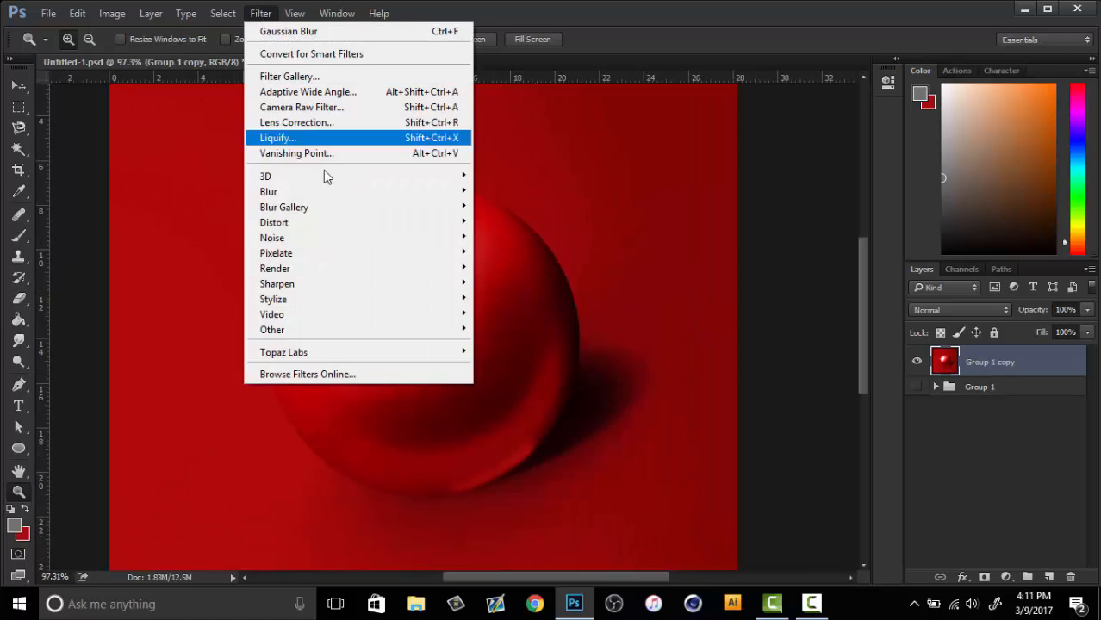
mouse_move(284, 238)
click(207, 244)
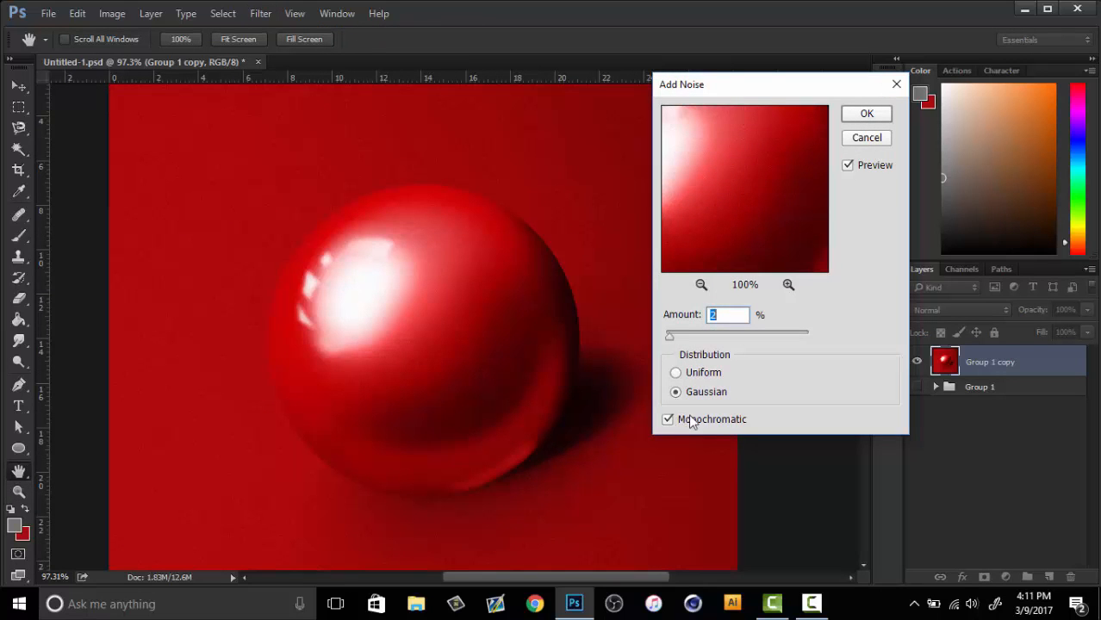
click(867, 114)
Examine the noise on the ball and its shadow up close and in the full view
key(z)
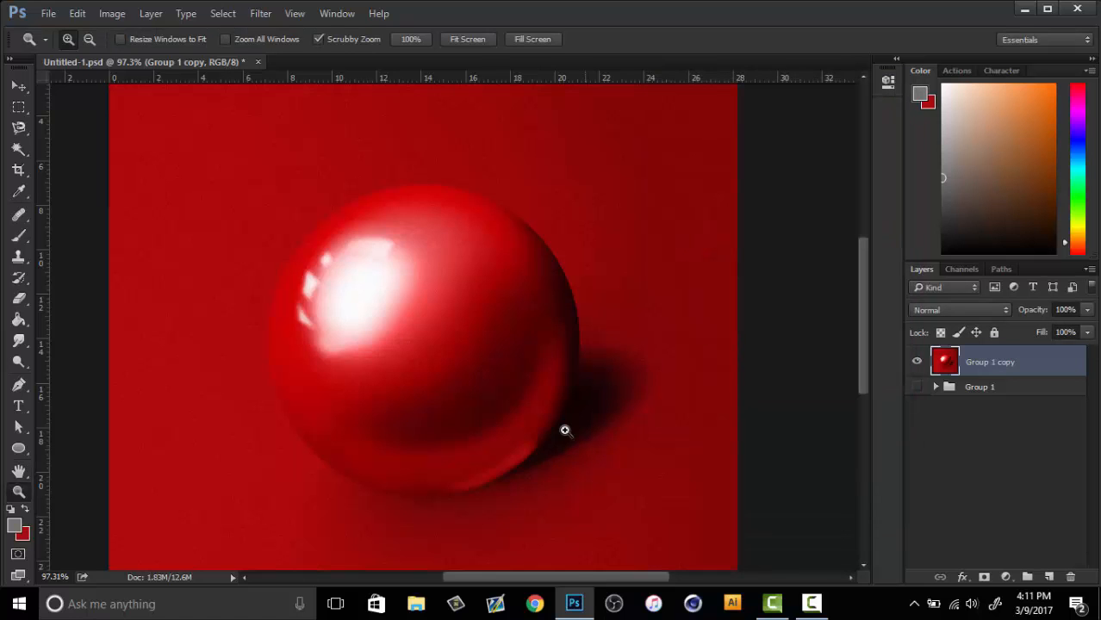
drag(527, 379, 489, 386)
right_click(486, 372)
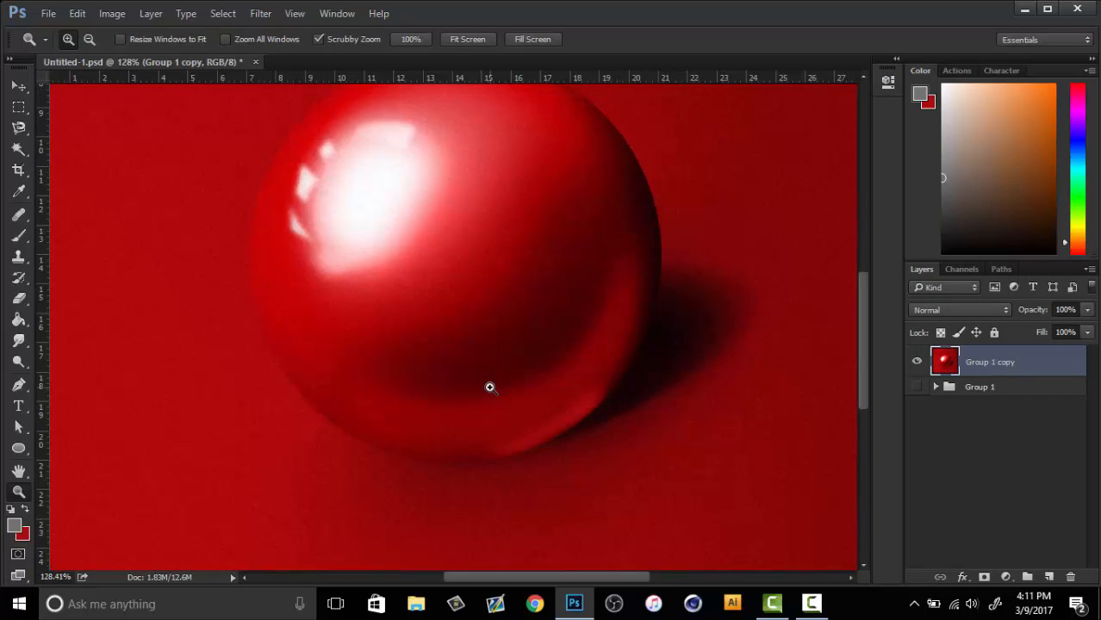
right_click(509, 376)
click(543, 382)
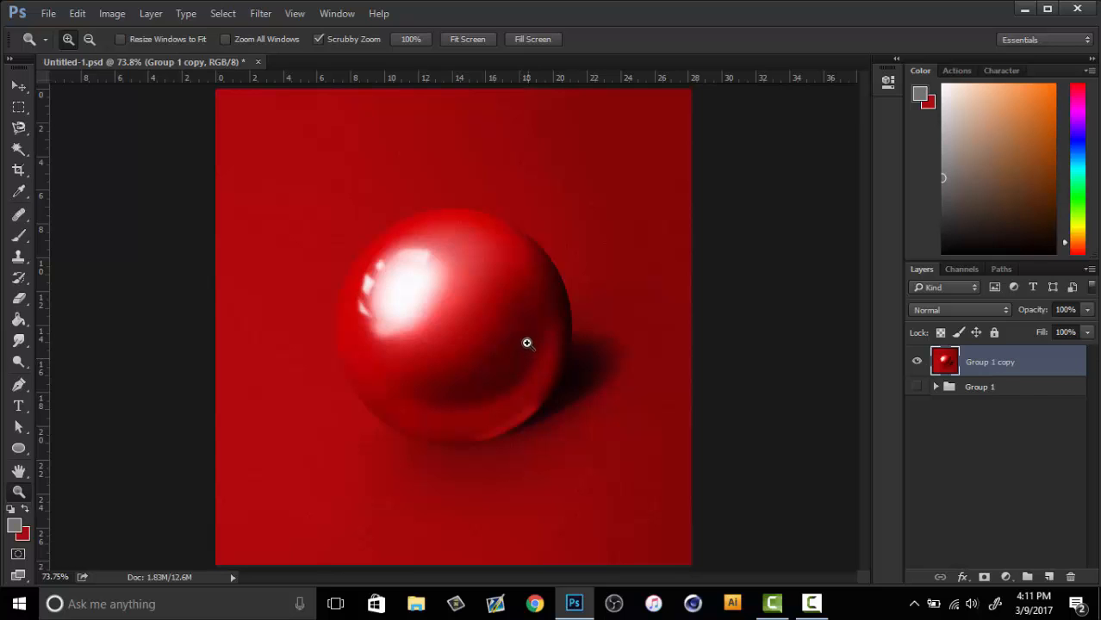
drag(534, 397, 594, 363)
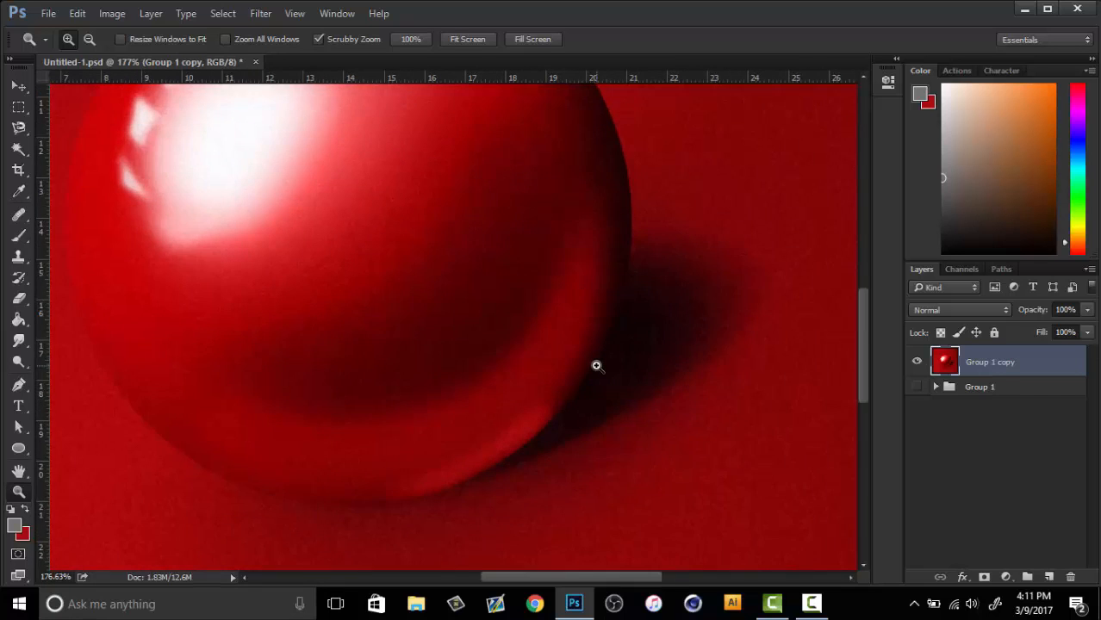
right_click(594, 363)
click(637, 373)
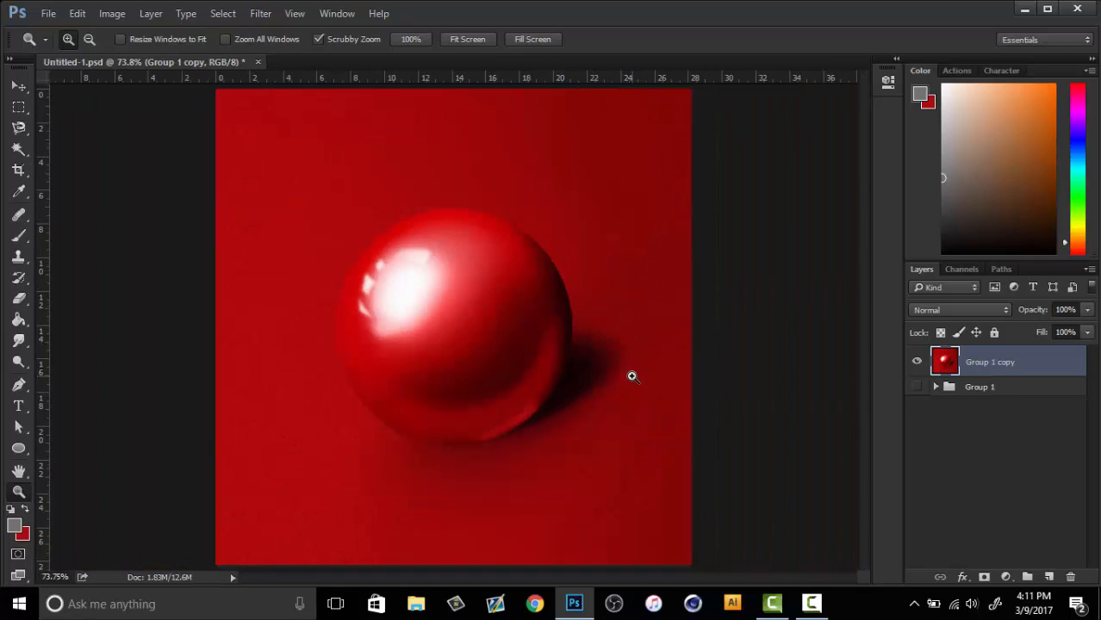
drag(622, 368, 525, 345)
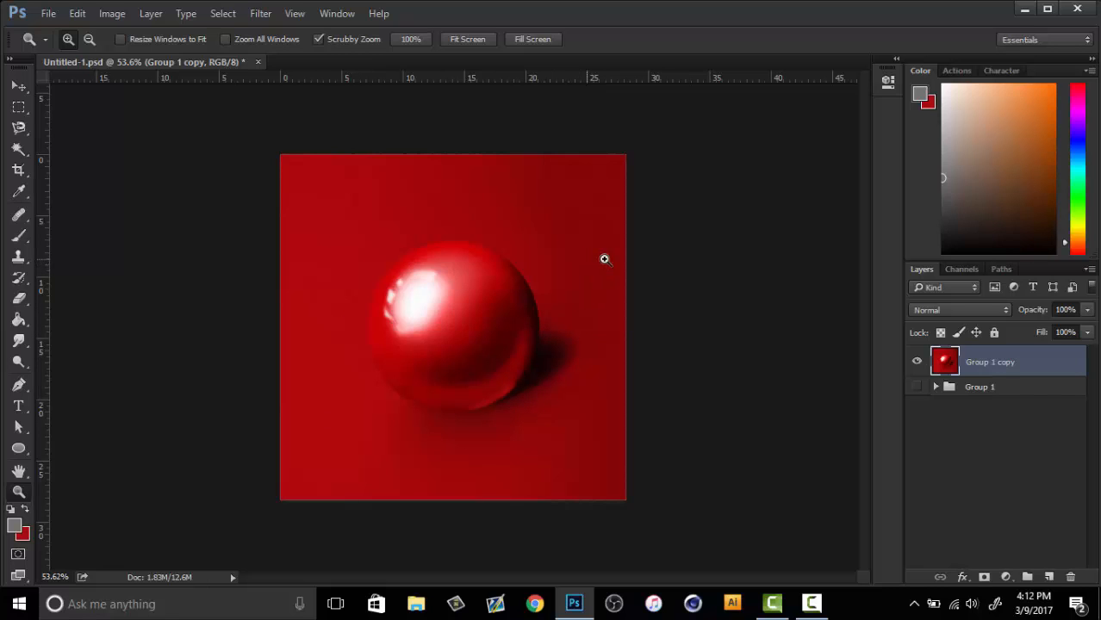
Try a Color Balance adjustment layer with midtones at Cyan-Red -43, Magenta-Green -100 and Yellow-Blue +100
click(1006, 576)
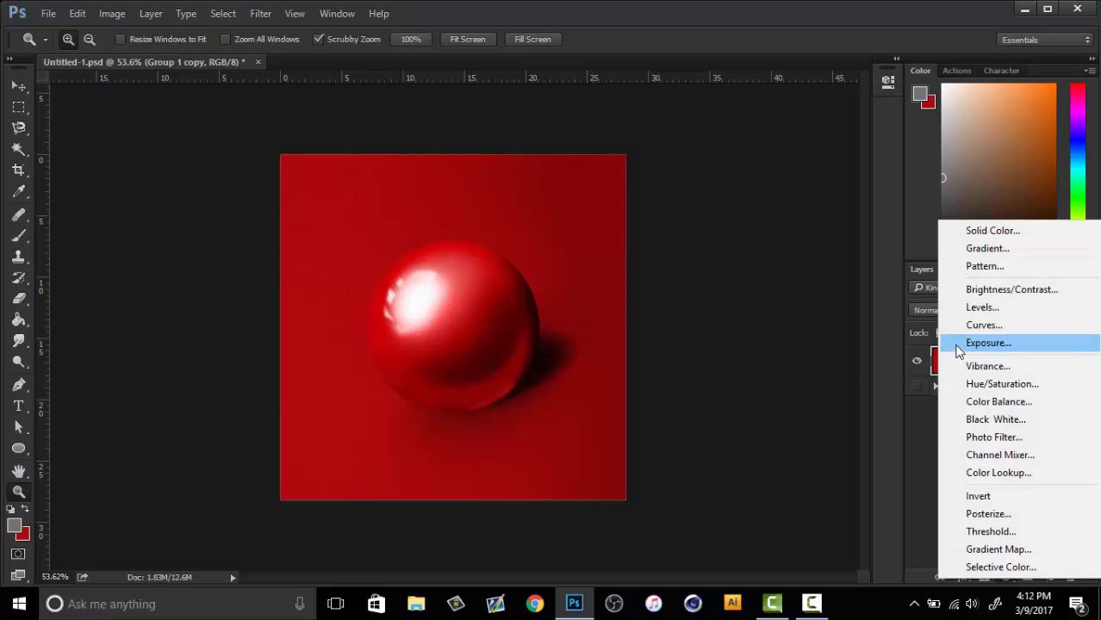
click(1023, 404)
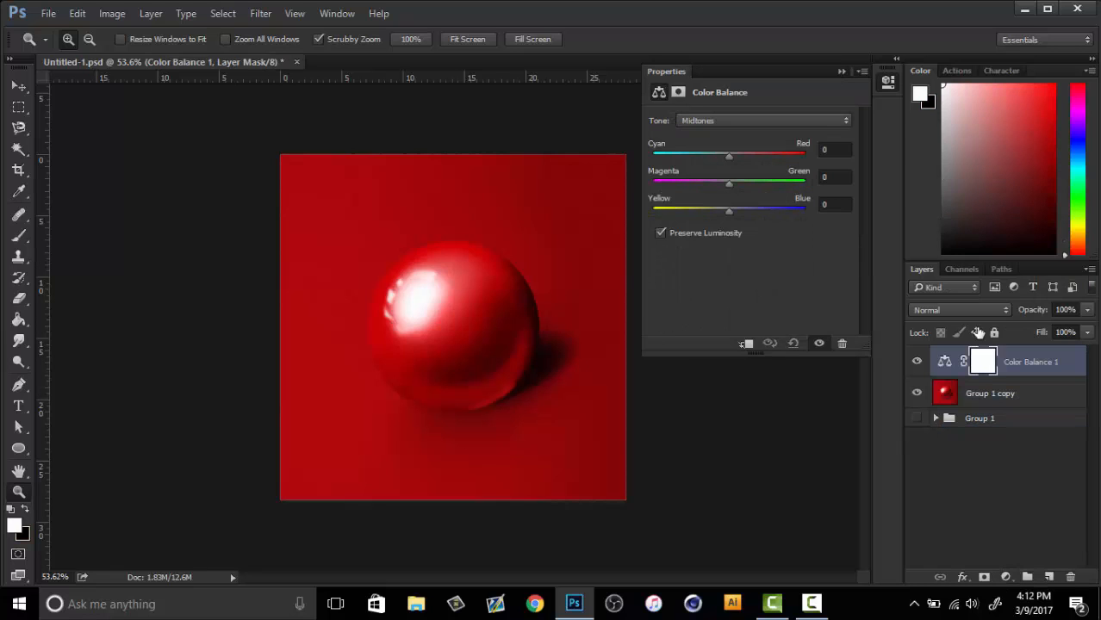
drag(733, 157, 827, 179)
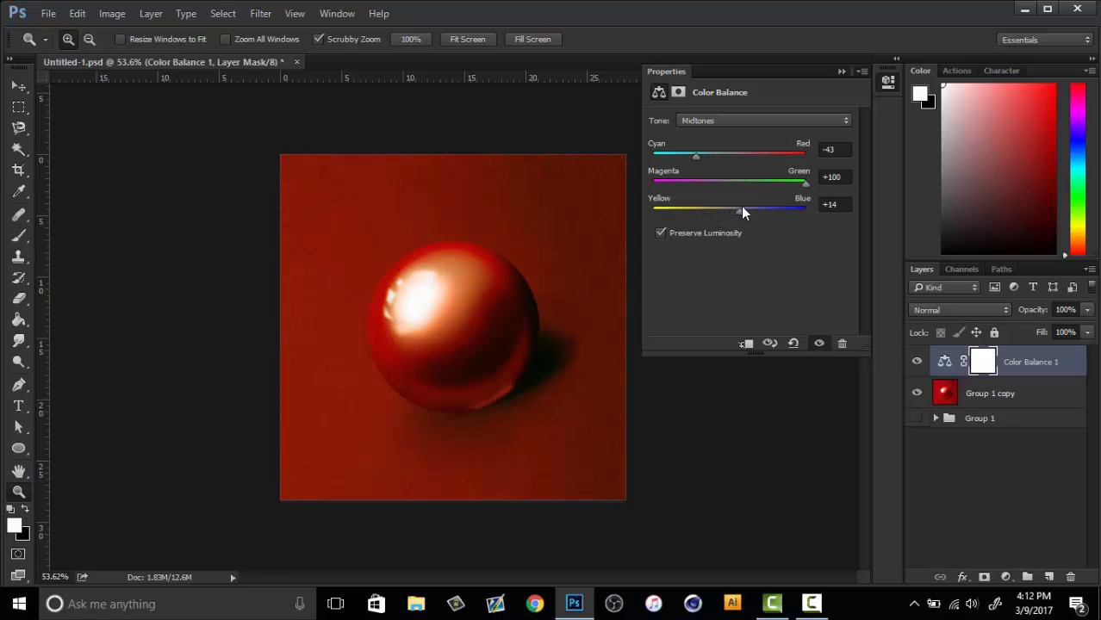
drag(743, 212, 646, 205)
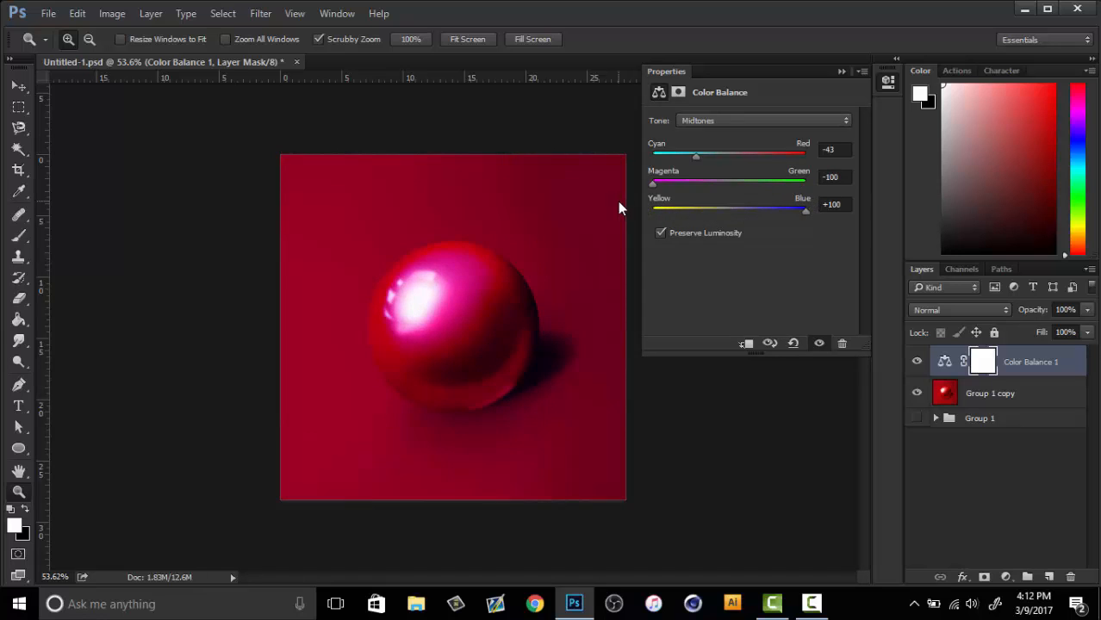
click(842, 71)
Compare the image with and without the Color Balance layer at 58% opacity and delete the layer
drag(509, 326, 601, 264)
right_click(521, 339)
click(918, 360)
click(918, 360)
click(918, 360)
key(5)
key(8)
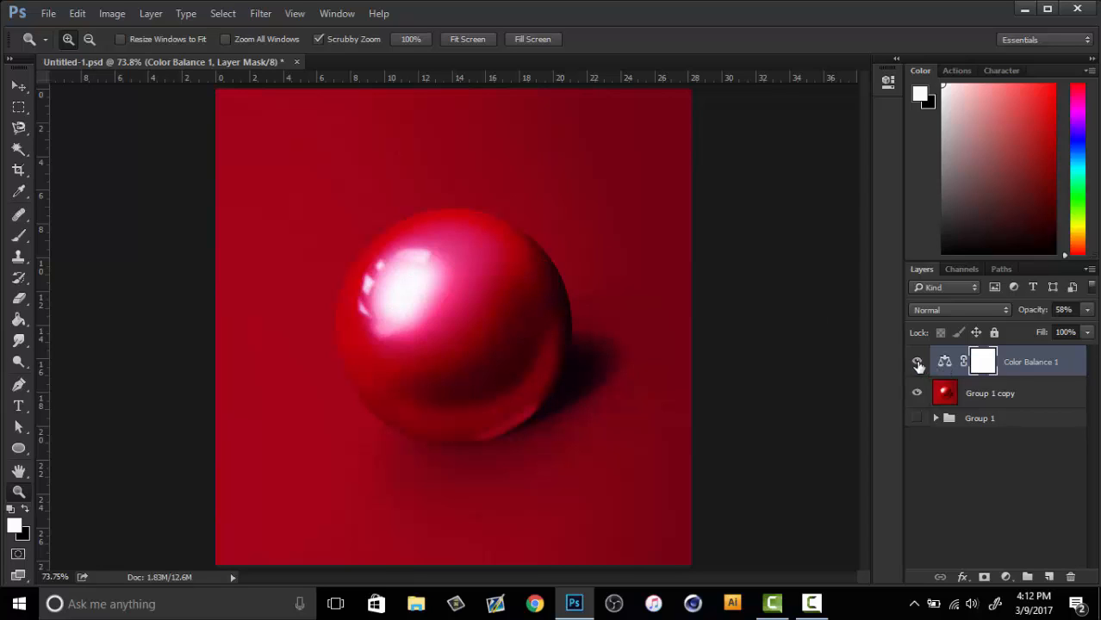
click(916, 363)
key(Delete)
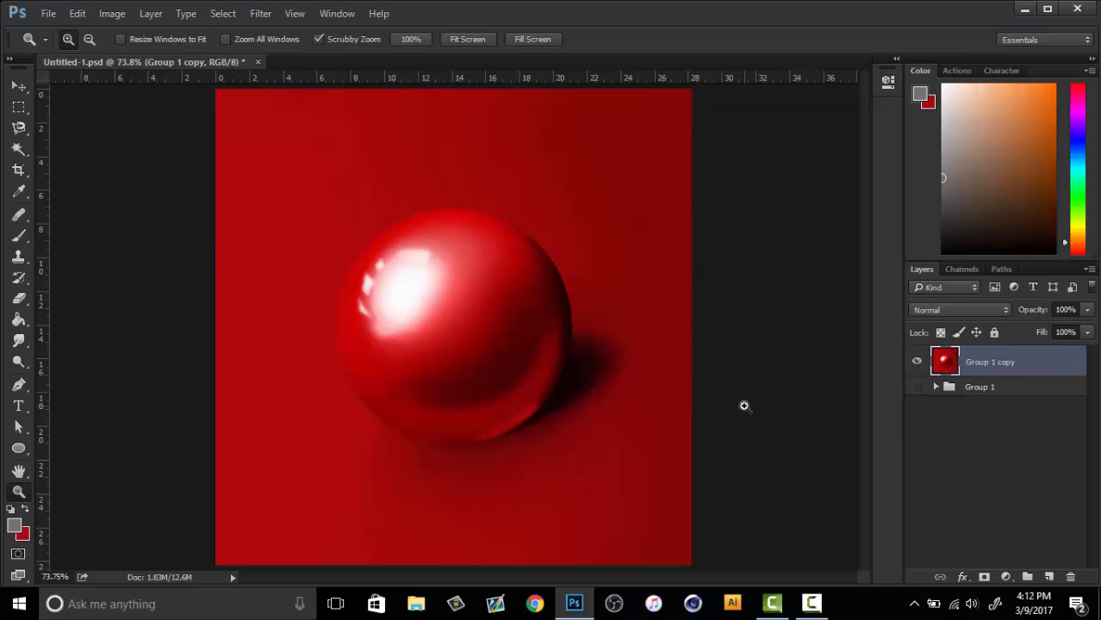
Add a new Color Balance adjustment layer above Group 1 copy with the midtones' Yellow-Blue value at +39
click(1005, 577)
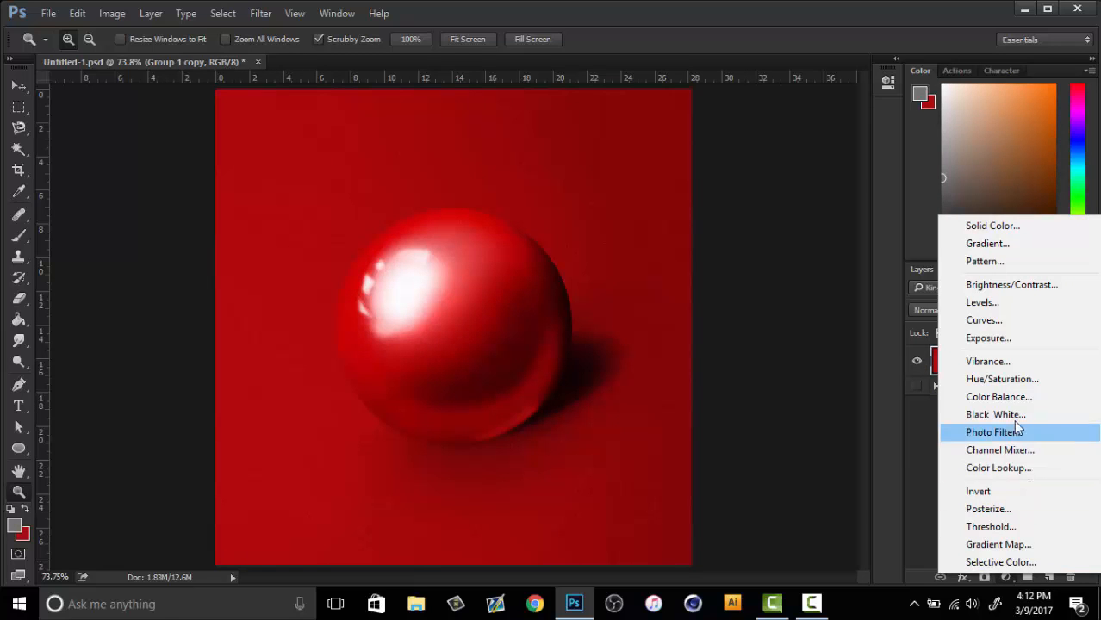
click(1010, 408)
drag(729, 211, 758, 214)
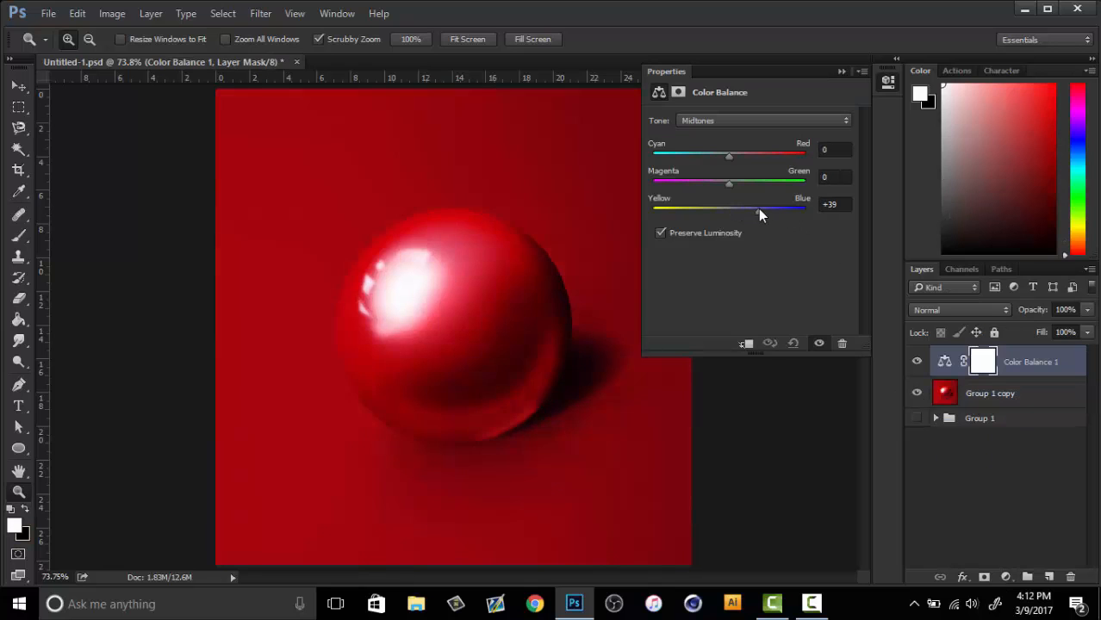
click(841, 72)
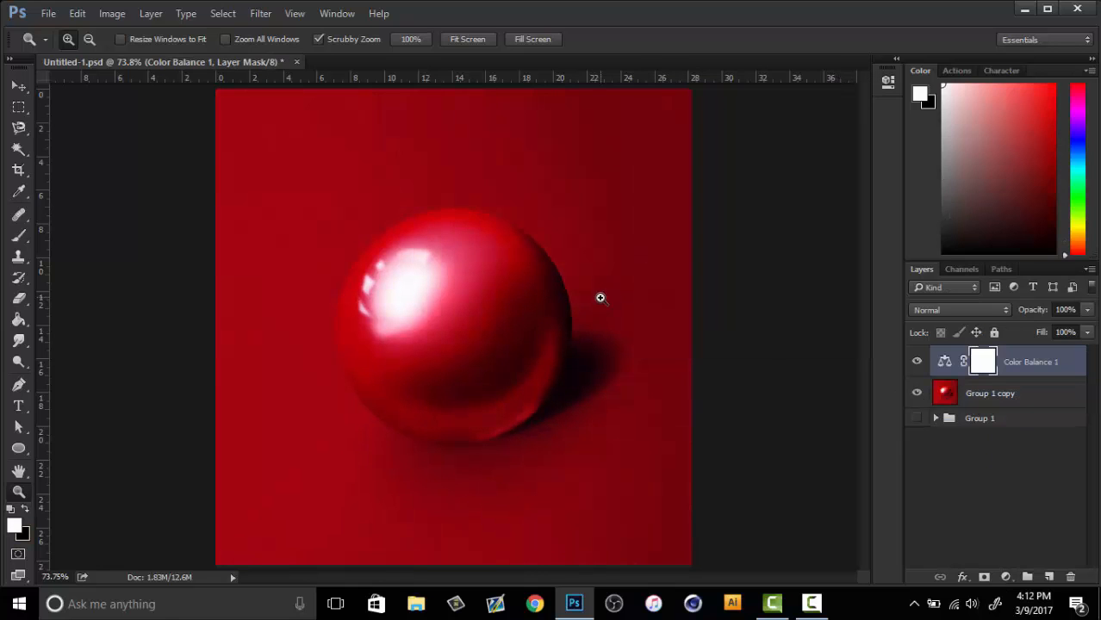
drag(573, 369, 509, 350)
right_click(509, 350)
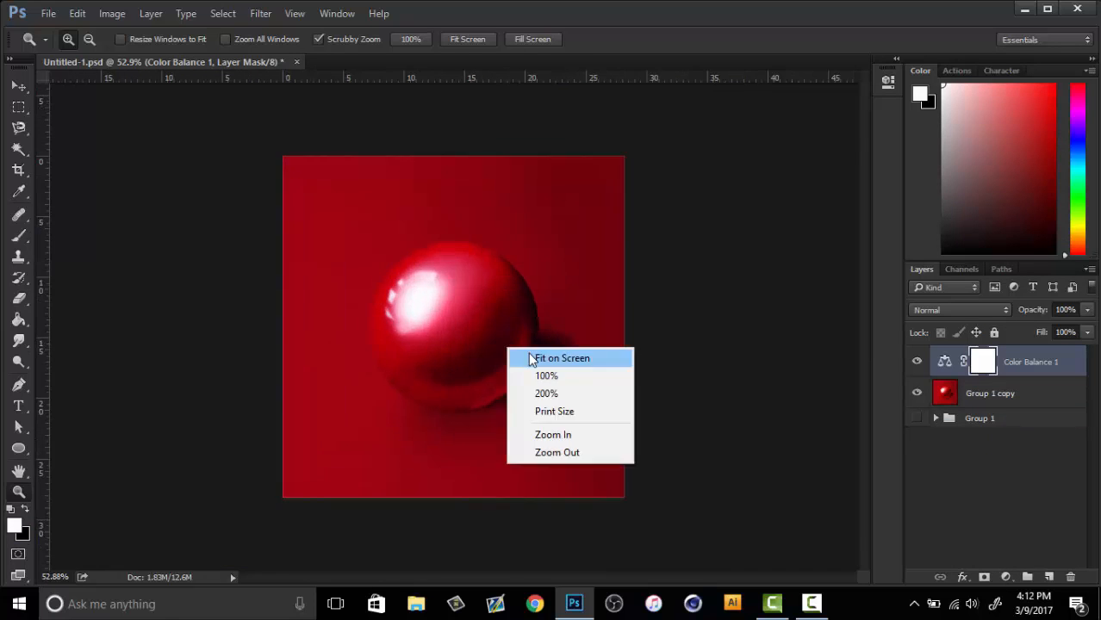
click(530, 360)
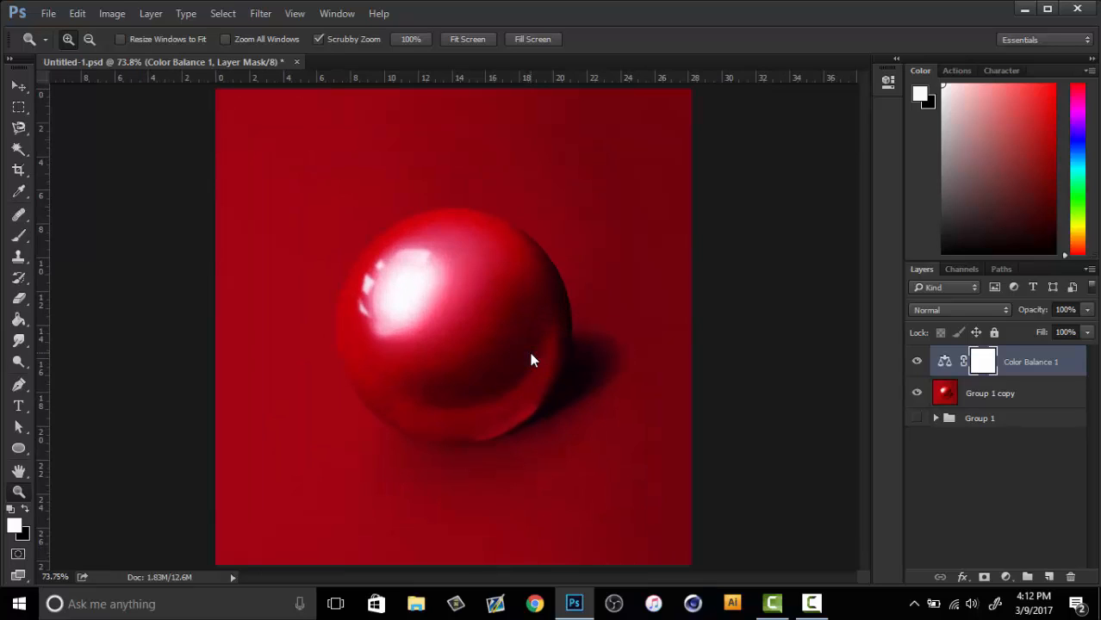